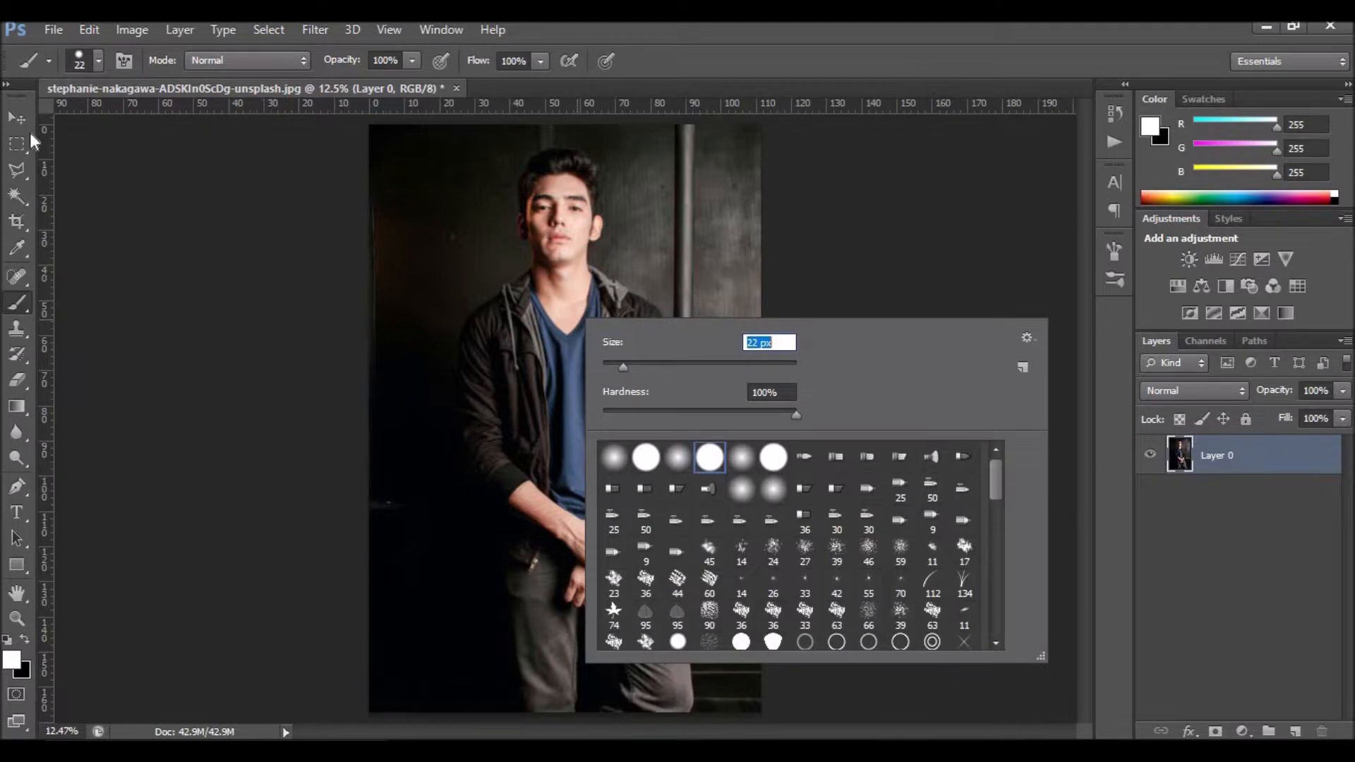
Step: Start a Pen tool path at the neck and trace the jacket hood's outer edge on the left side of the photo
click(22, 122)
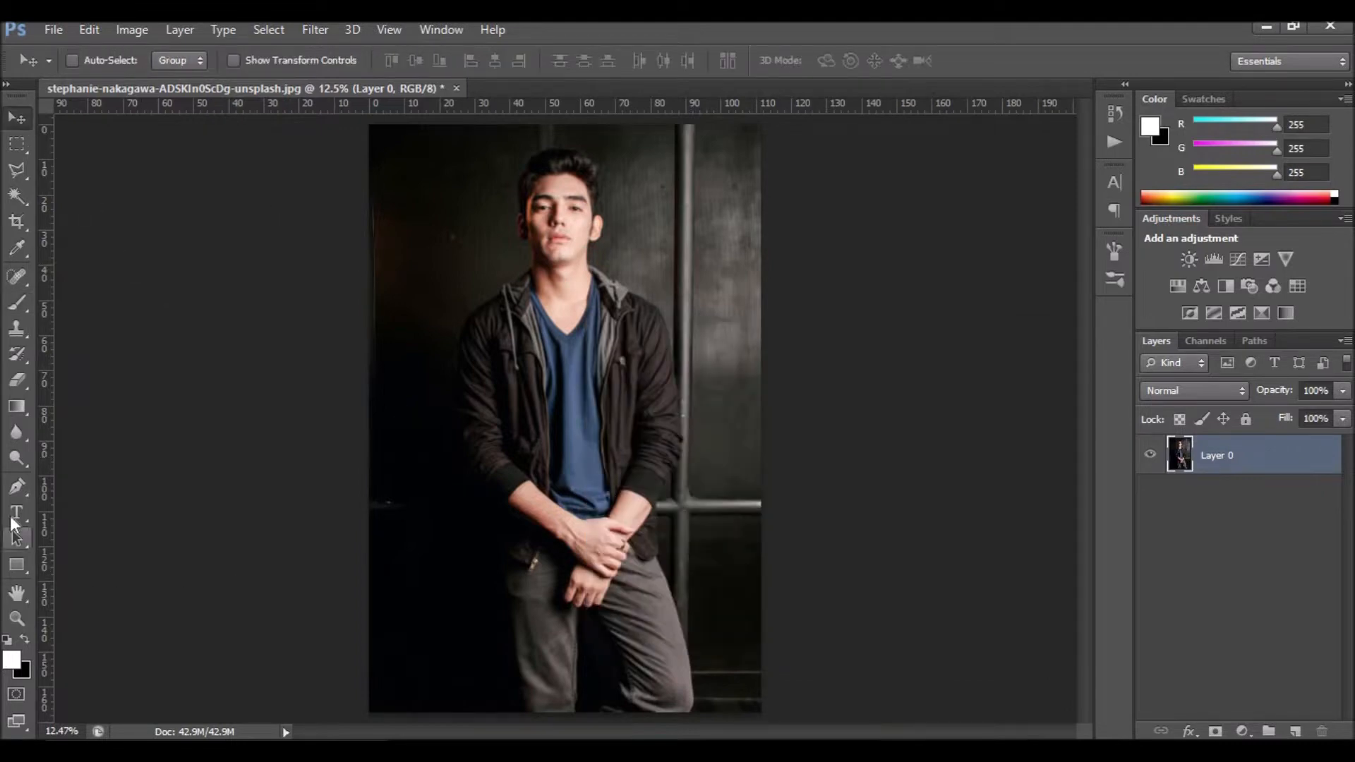
click(17, 618)
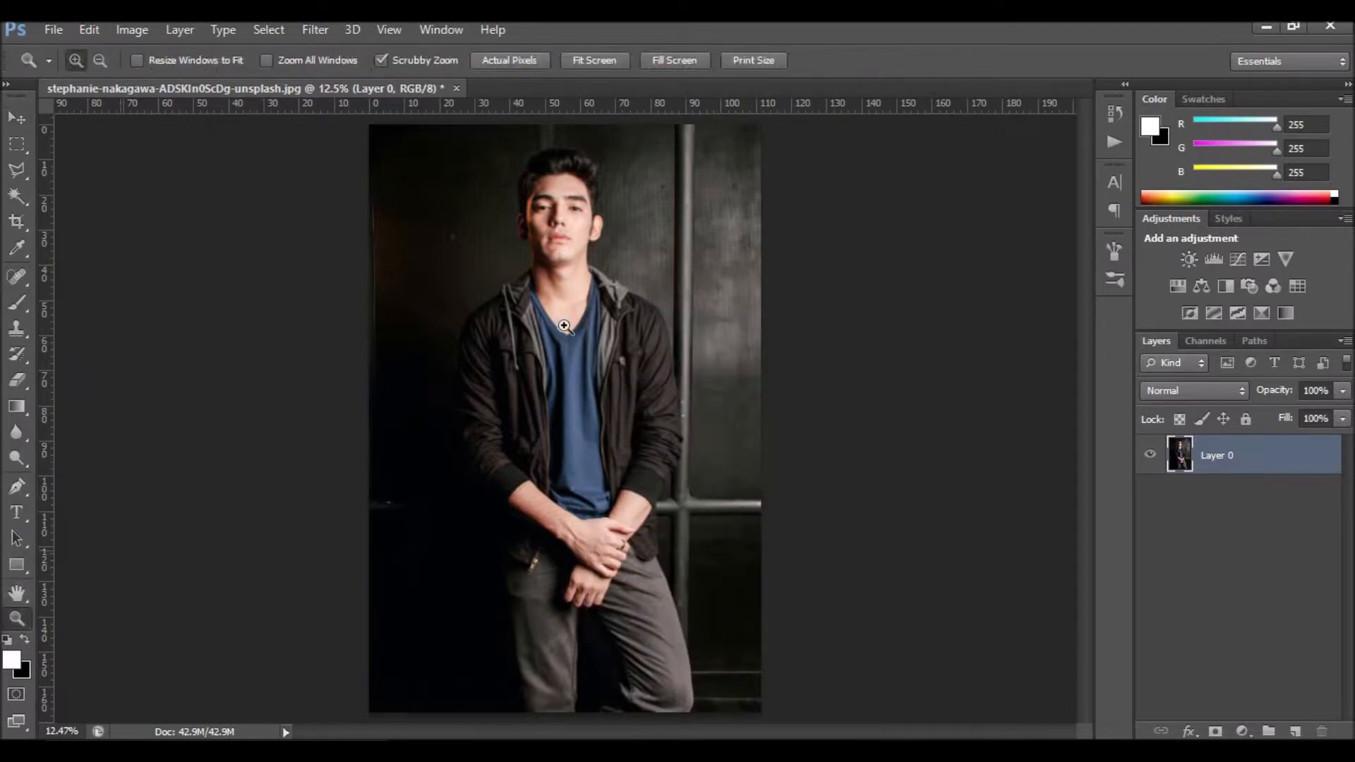
drag(487, 252, 551, 259)
click(551, 259)
click(538, 311)
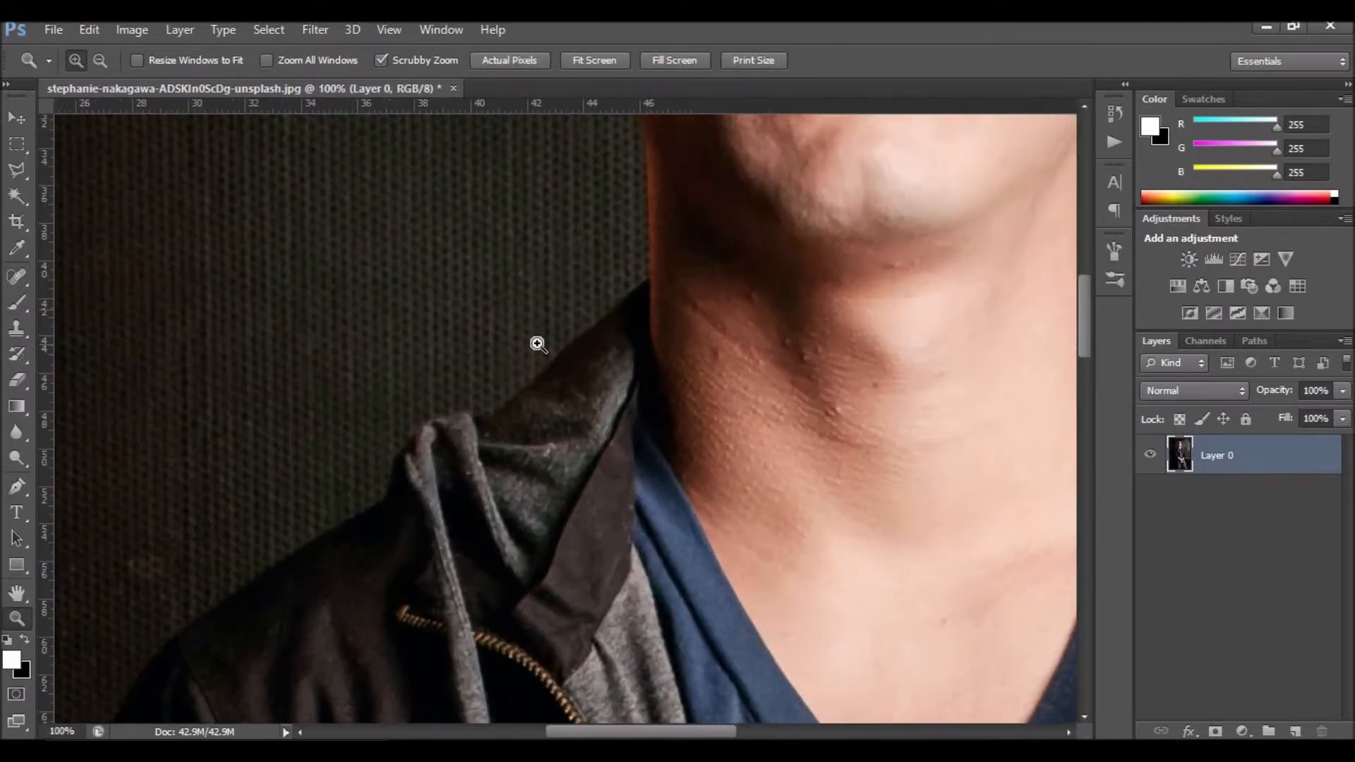
click(16, 486)
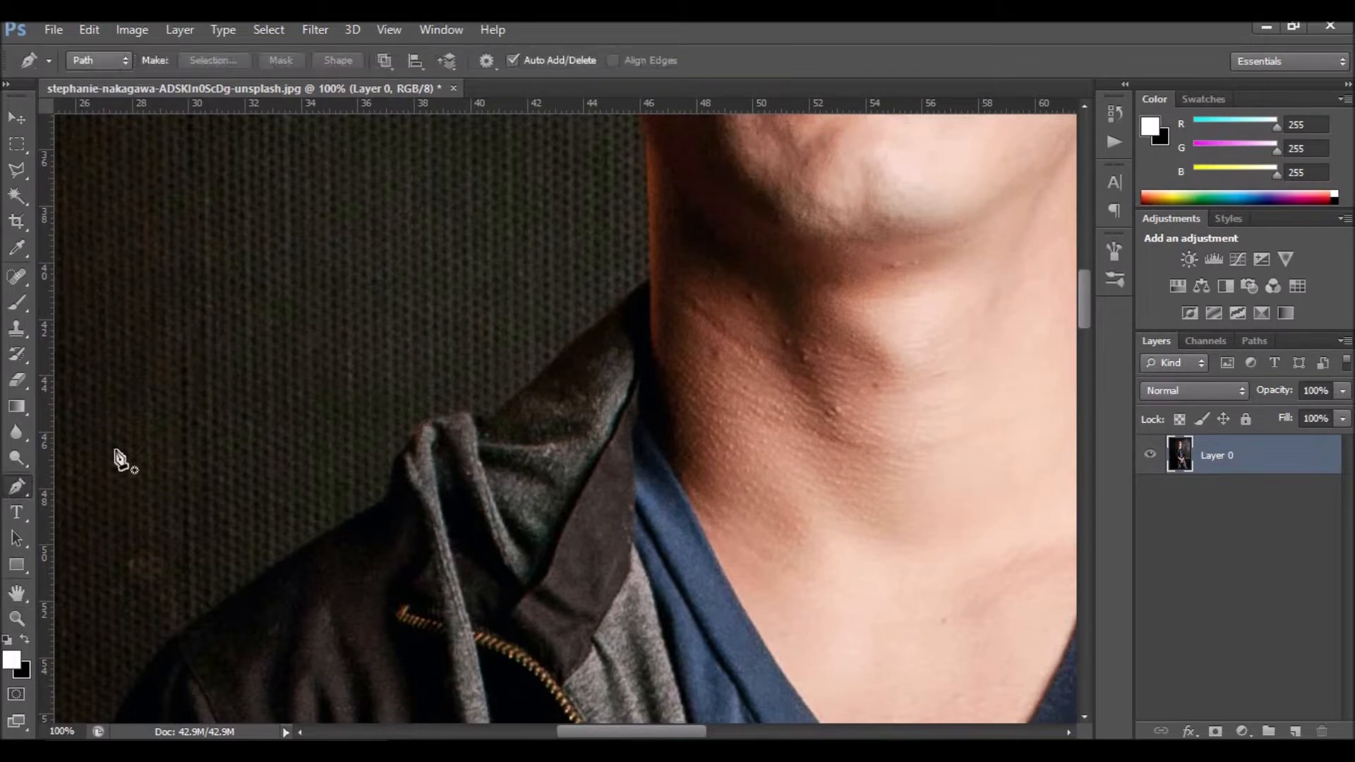
click(652, 280)
click(609, 311)
click(568, 343)
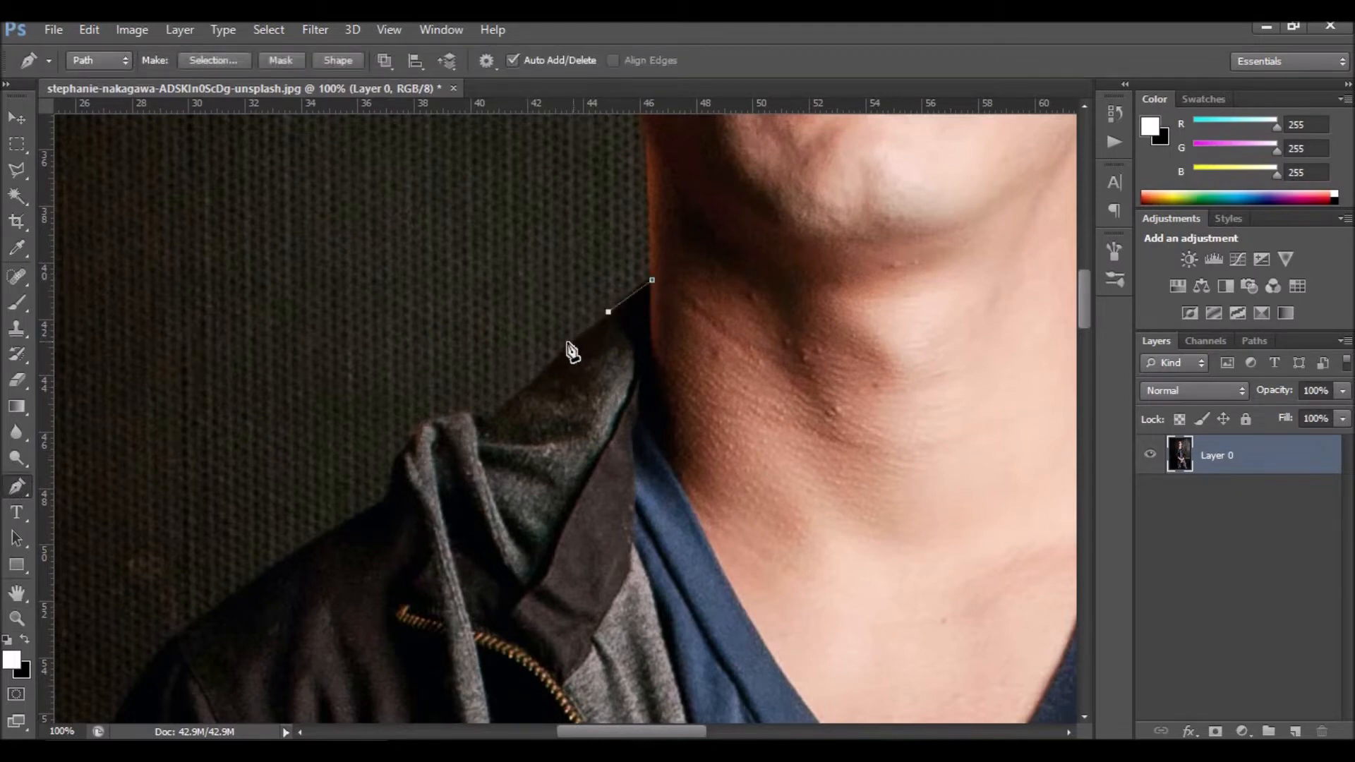
Step: Continue the path down the hood and around the drawstring fold to the top of the left shoulder
click(534, 377)
click(511, 402)
click(487, 417)
click(445, 417)
click(421, 426)
click(409, 436)
click(399, 460)
click(392, 470)
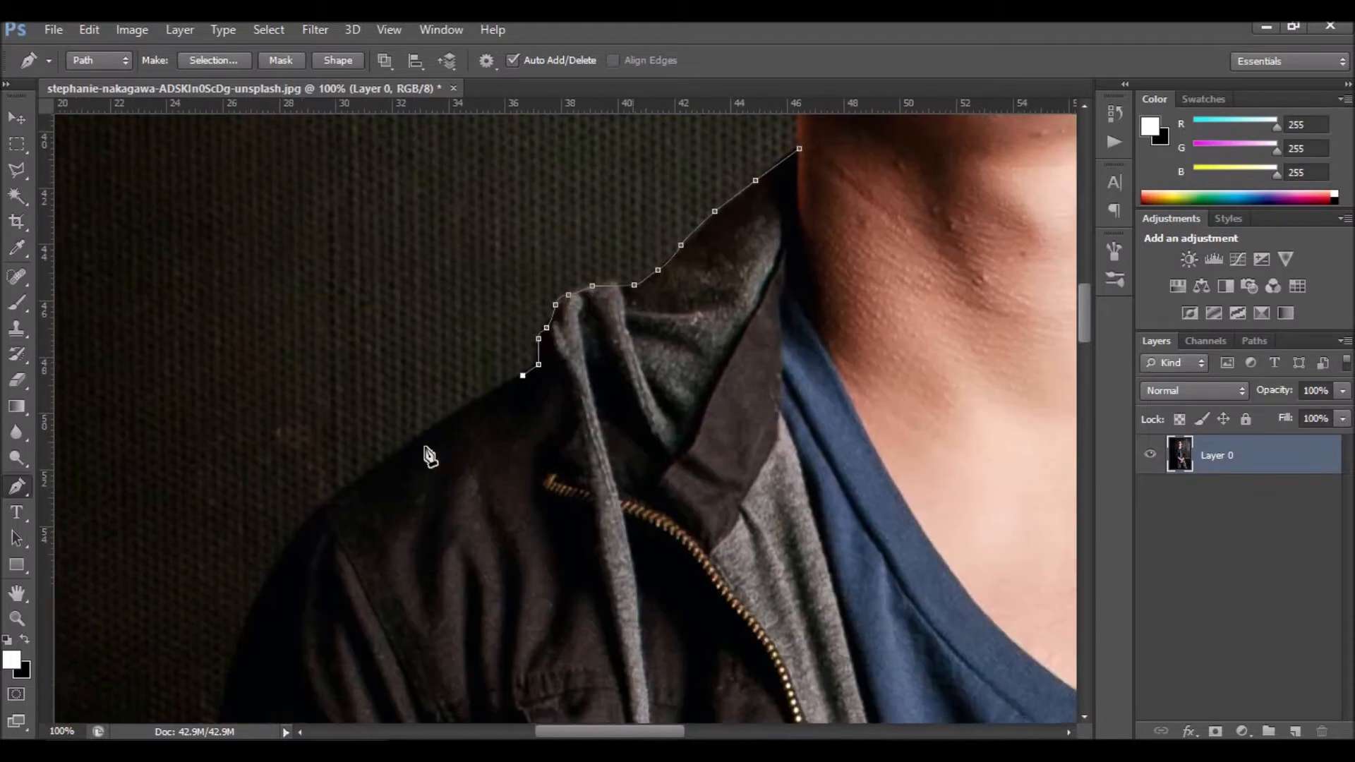
Step: Extend the jacket path over the left shoulder along its outer edge
drag(328, 566, 446, 390)
click(399, 377)
click(368, 442)
click(351, 487)
drag(392, 563, 435, 330)
drag(361, 459, 364, 507)
click(364, 461)
Step: Carry the path from the left shoulder down the outer edge of the upper sleeve, redoing the misplaced point
scroll(366, 459, down, 3)
drag(371, 456, 500, 285)
key(ctrl+z)
alt+click(372, 455)
click(408, 371)
click(395, 409)
drag(398, 439, 397, 443)
drag(489, 303, 538, 199)
Step: Trace the outer edge of the left sleeve down to the elbow
scroll(539, 200, down, 3)
scroll(469, 246, up, 3)
click(451, 427)
click(463, 480)
click(458, 544)
click(460, 593)
click(466, 625)
Step: Continue the path from the left elbow along the underside of the sleeve toward the cuff
drag(504, 610, 450, 158)
key(z)
alt+click(484, 299)
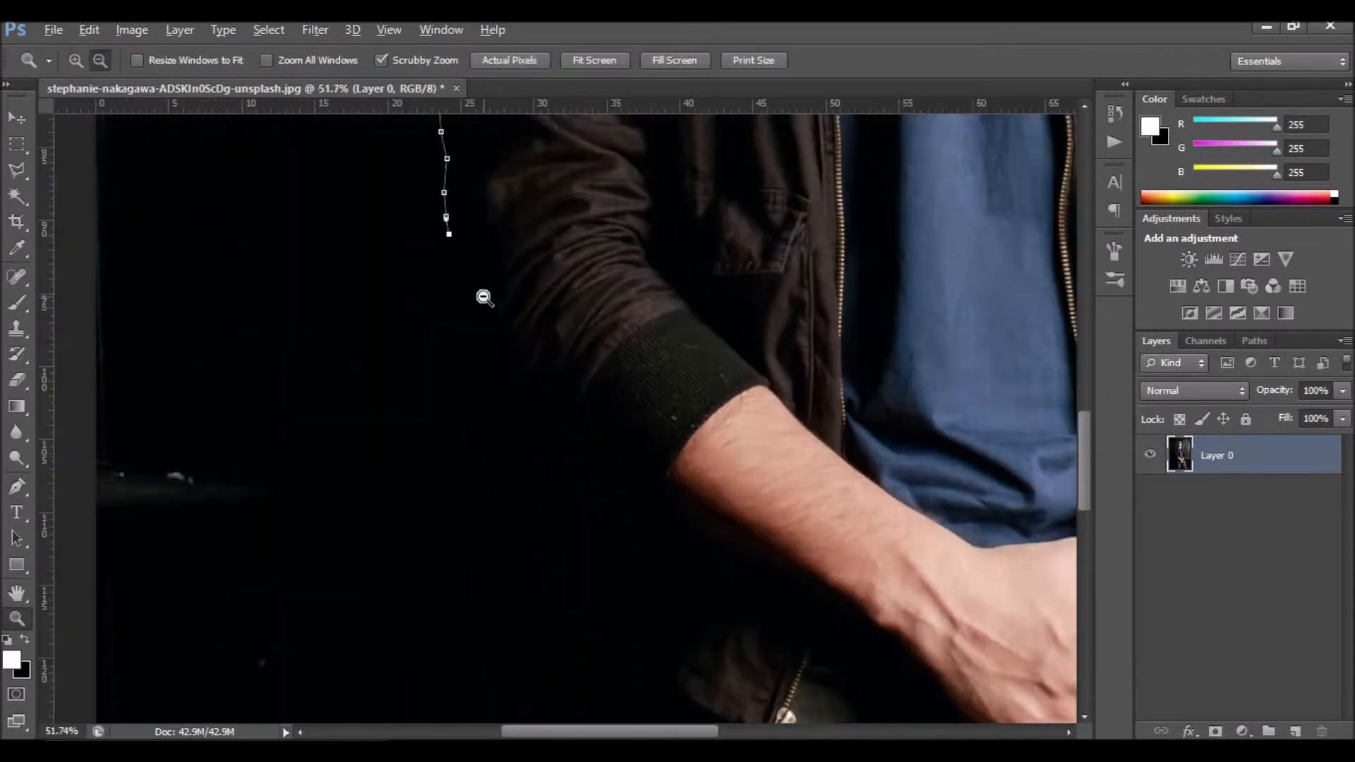
key(p)
click(470, 273)
click(487, 305)
click(509, 359)
click(522, 378)
click(550, 421)
click(563, 439)
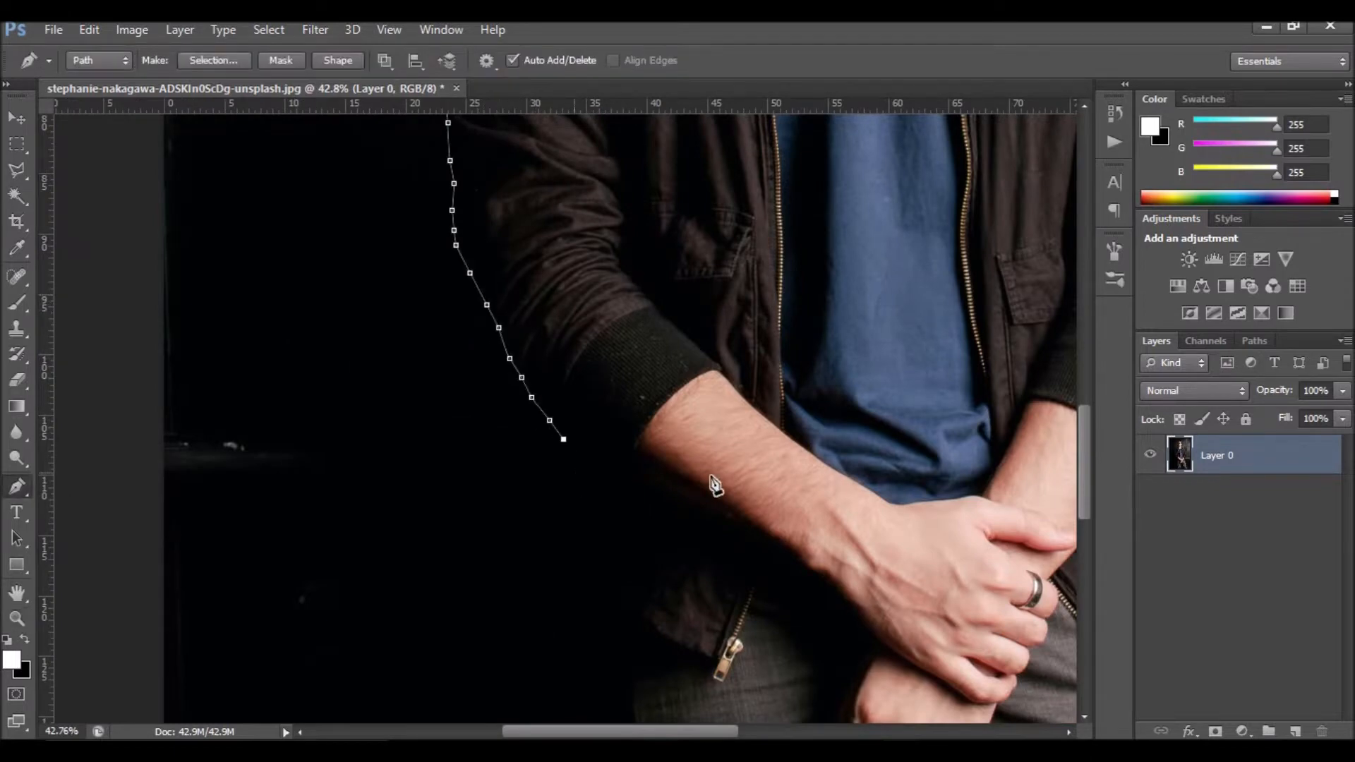
Step: Trace the jacket's lower left side and bottom hem to the end of the zipper
drag(709, 478, 525, 402)
click(392, 374)
click(402, 444)
click(409, 482)
click(411, 509)
click(420, 526)
click(489, 565)
click(524, 582)
Step: Run the path from the hem across the forearm and up the left zipper edge to the chest
click(552, 551)
click(566, 522)
click(597, 355)
drag(597, 189, 597, 410)
click(595, 494)
click(596, 415)
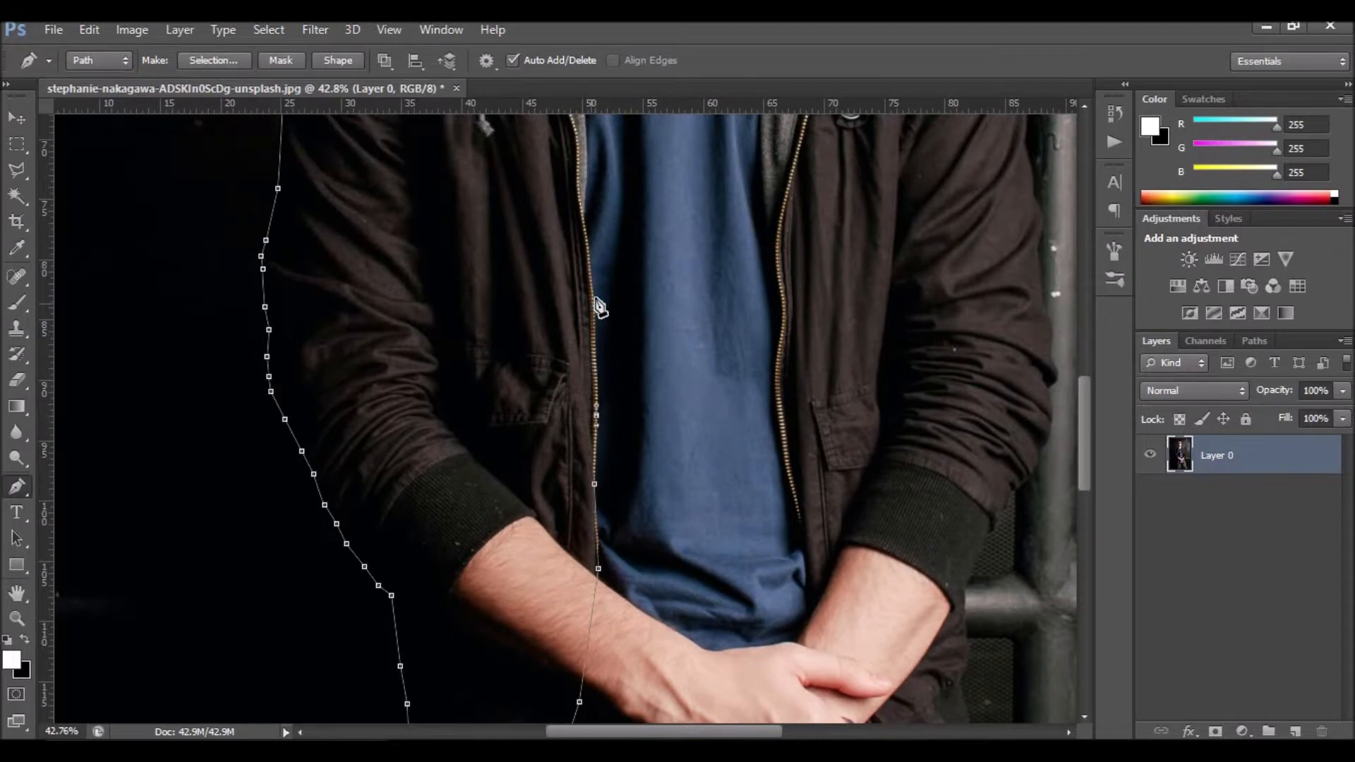
click(596, 298)
drag(582, 213, 582, 460)
scroll(584, 468, up, 5)
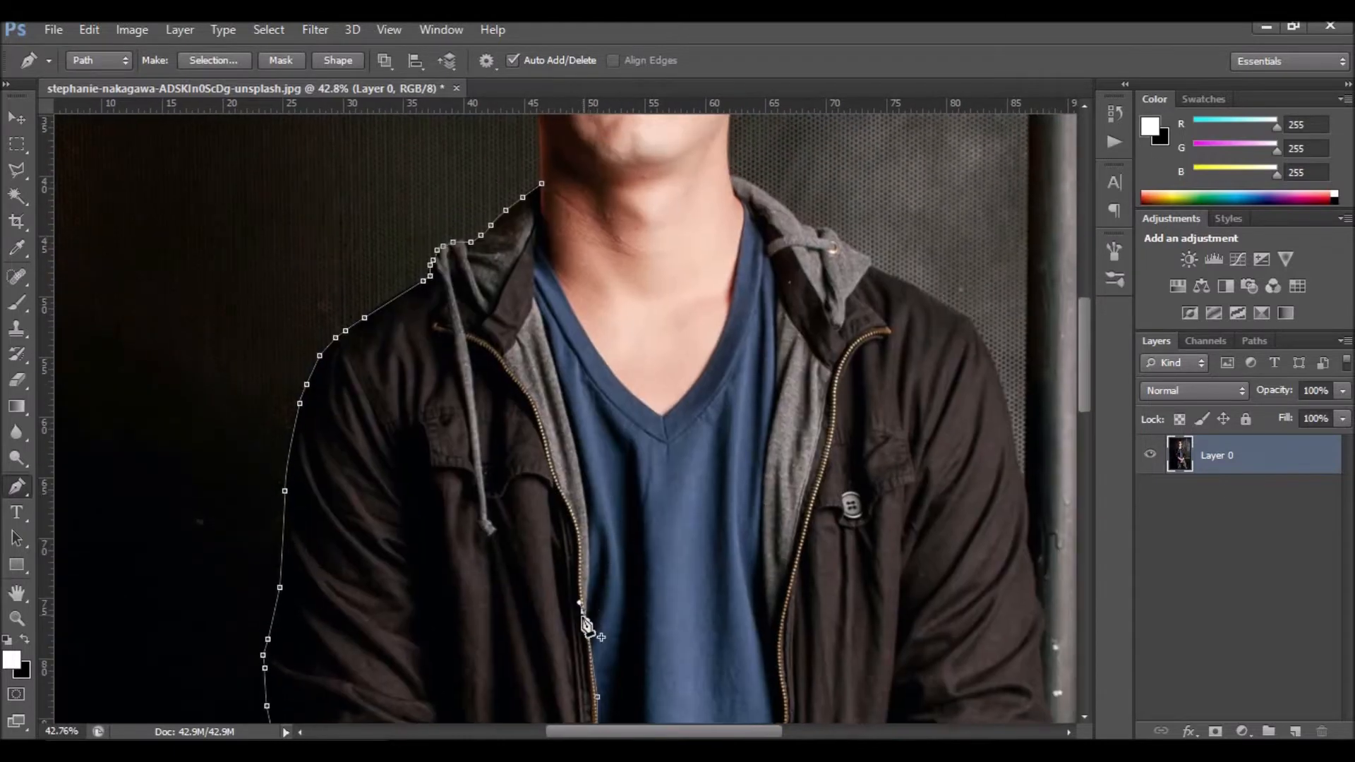
Step: Trace the jacket's left front opening from the chest up to the collar beside the neck
click(585, 615)
click(587, 526)
click(570, 426)
click(550, 348)
click(532, 302)
click(534, 270)
click(539, 253)
Step: Trace the blue shirt's V-neckline and carry the path up to the hood on the right side of the neck
click(632, 395)
click(652, 406)
click(661, 416)
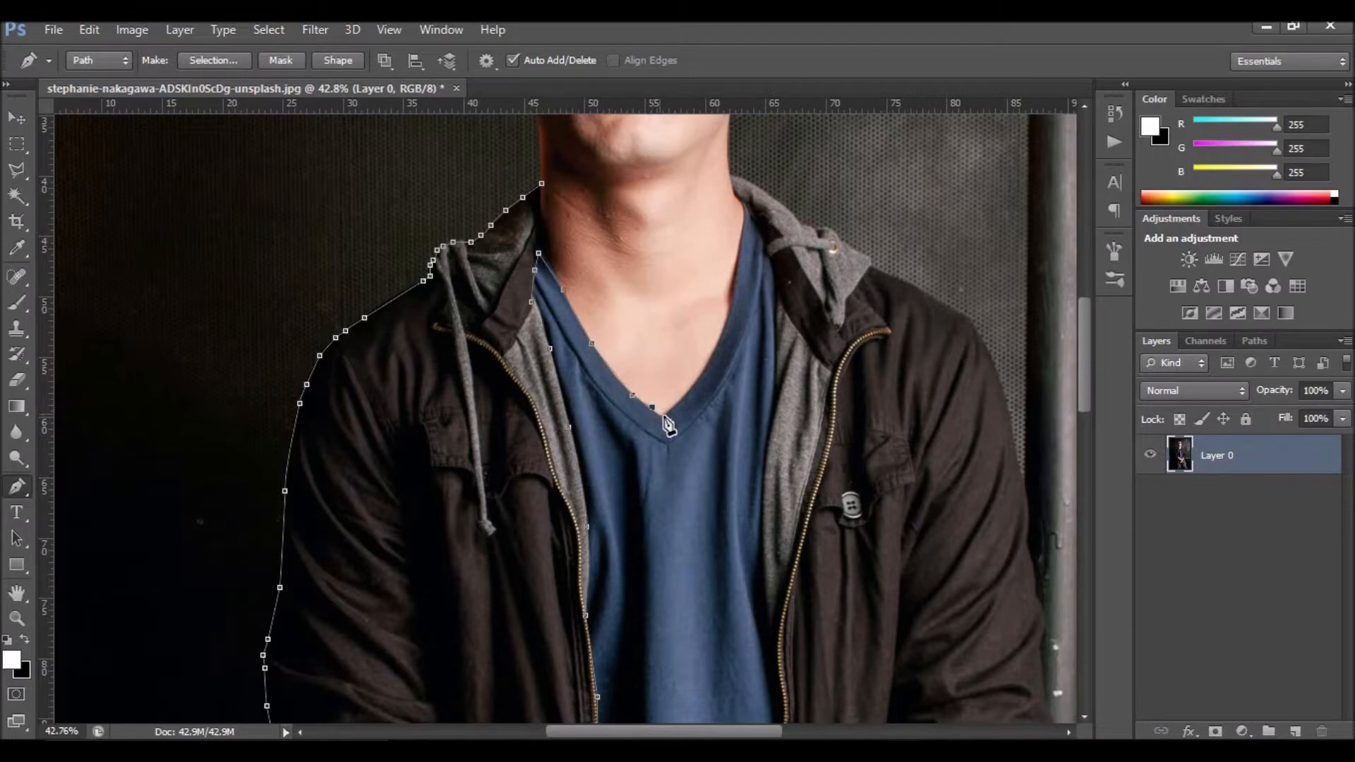
click(722, 333)
drag(725, 339, 680, 521)
click(691, 446)
click(698, 407)
click(699, 387)
click(685, 371)
click(683, 357)
Step: Continue the path along the hood's outer edge and over the right shoulder
click(719, 372)
click(736, 388)
click(756, 409)
click(784, 410)
click(815, 436)
click(827, 448)
click(861, 465)
click(884, 482)
click(904, 494)
Step: Trace the outer edge of the right sleeve from the shoulder down toward the elbow
drag(919, 503, 398, 392)
click(400, 392)
click(413, 410)
click(435, 456)
click(445, 484)
drag(488, 675, 448, 511)
click(427, 464)
click(431, 481)
click(431, 494)
click(437, 552)
Step: Carry the path around the right elbow and along the sleeve's underside to the cuff
drag(449, 641, 398, 414)
click(398, 414)
click(399, 448)
click(392, 469)
click(395, 501)
click(385, 532)
click(379, 551)
click(338, 603)
Step: Trace the jacket's lower right side below the cuff and around its bottom hem toward the hands
drag(364, 624, 366, 401)
click(316, 427)
click(310, 489)
click(305, 539)
click(314, 625)
click(286, 640)
click(237, 606)
click(216, 582)
Step: Run the path across the wrist and up the right zipper edge of the jacket opening
drag(139, 428, 179, 509)
click(202, 539)
click(183, 447)
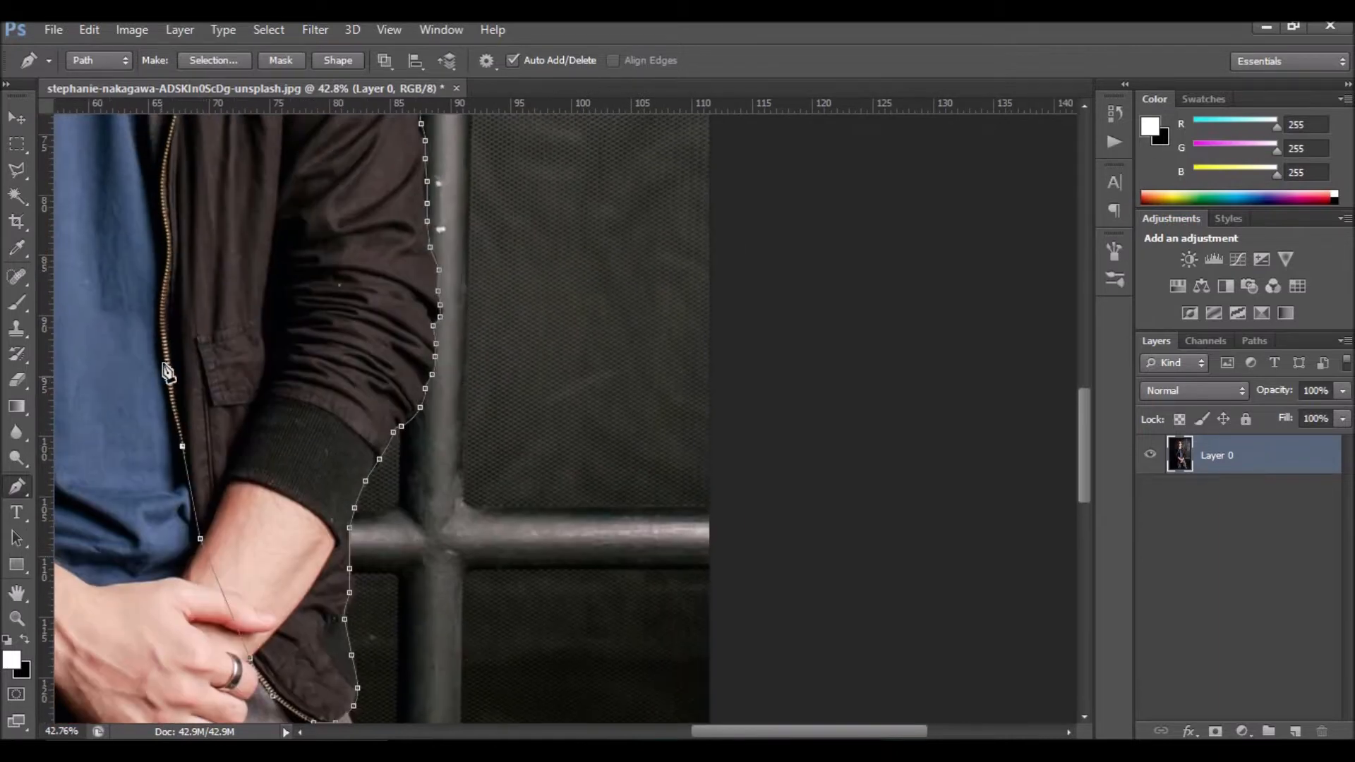
click(167, 350)
drag(181, 276, 202, 455)
click(186, 467)
click(191, 427)
click(187, 393)
click(183, 360)
drag(212, 385, 477, 574)
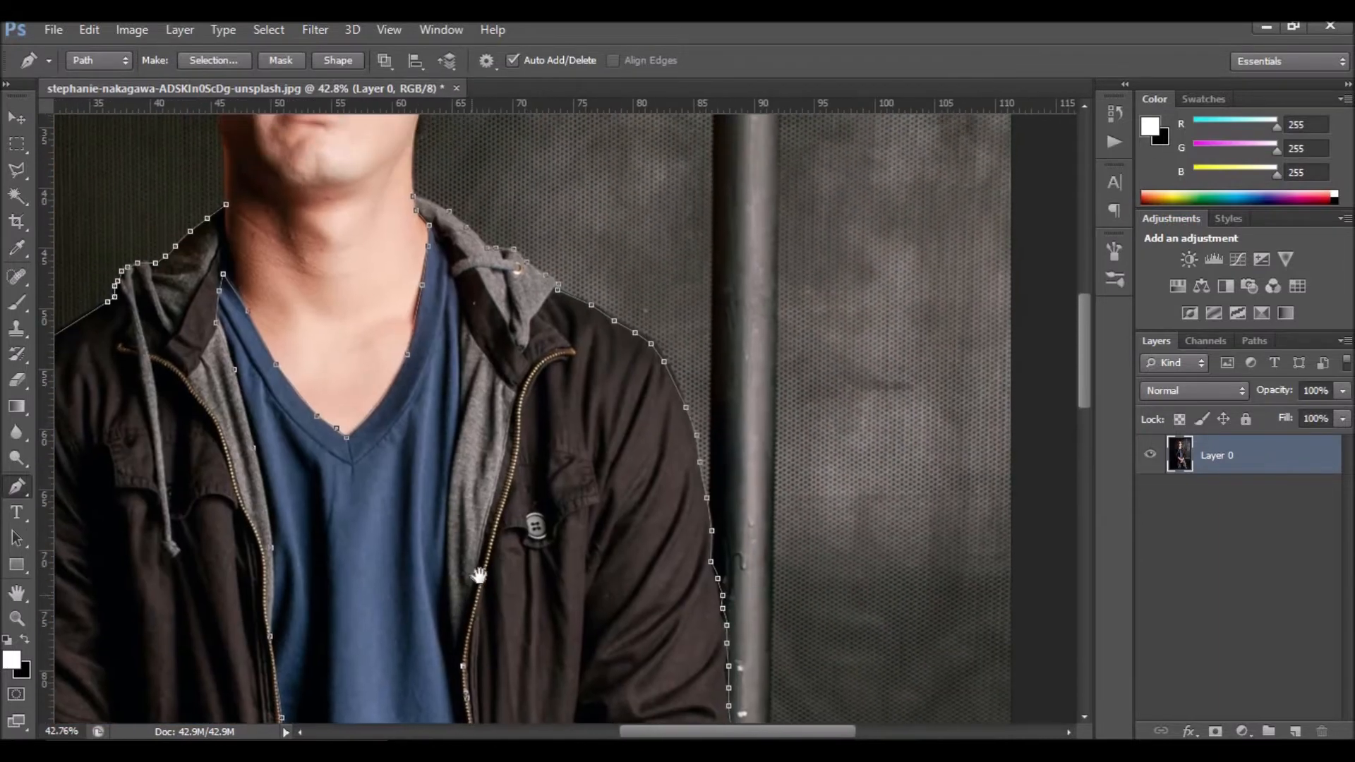
Step: Finish the path along the right front lining from the chest up to the collar at the neck
click(451, 601)
click(448, 526)
click(454, 454)
click(465, 387)
click(463, 342)
click(460, 291)
click(448, 255)
click(438, 236)
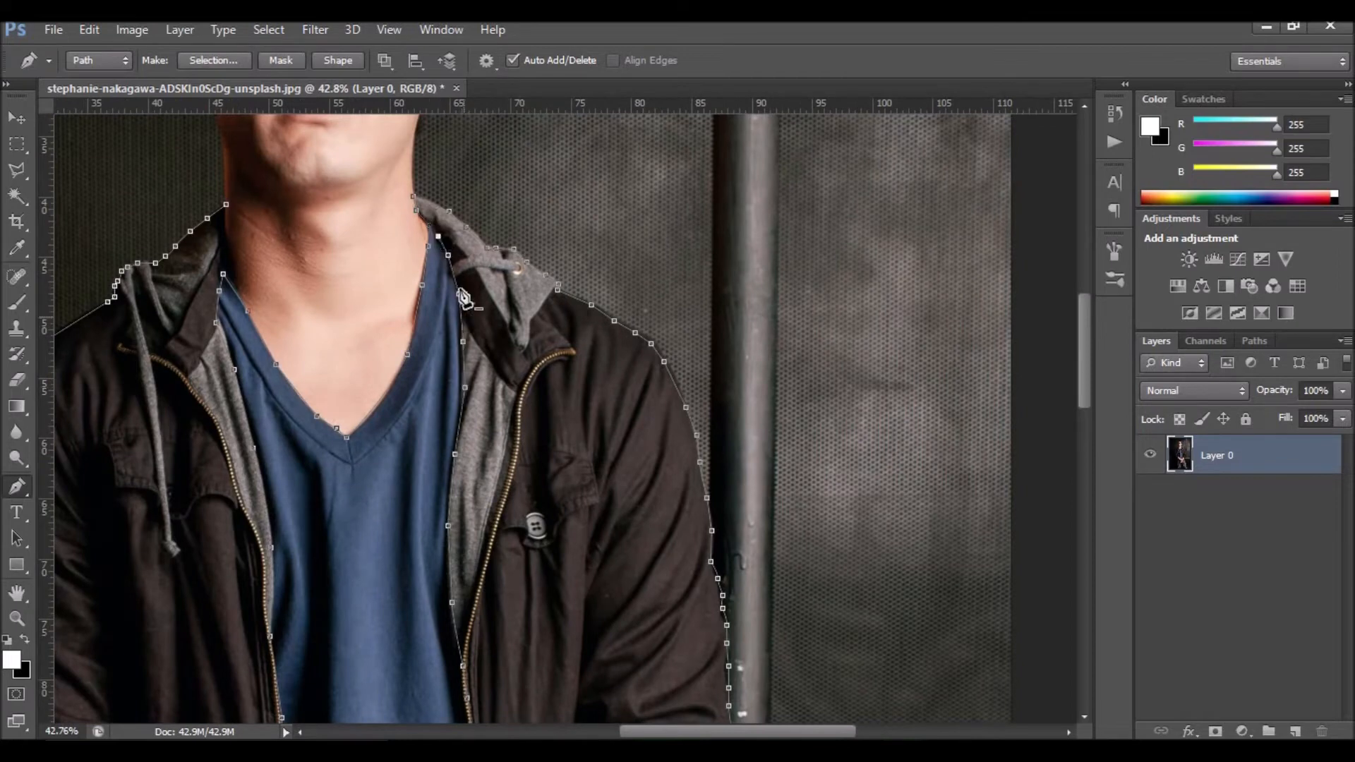
Step: Add a new layer and stroke the jacket path on it with the white Brush, leaving Simulate Pressure off, and dismiss the path
right_click(444, 248)
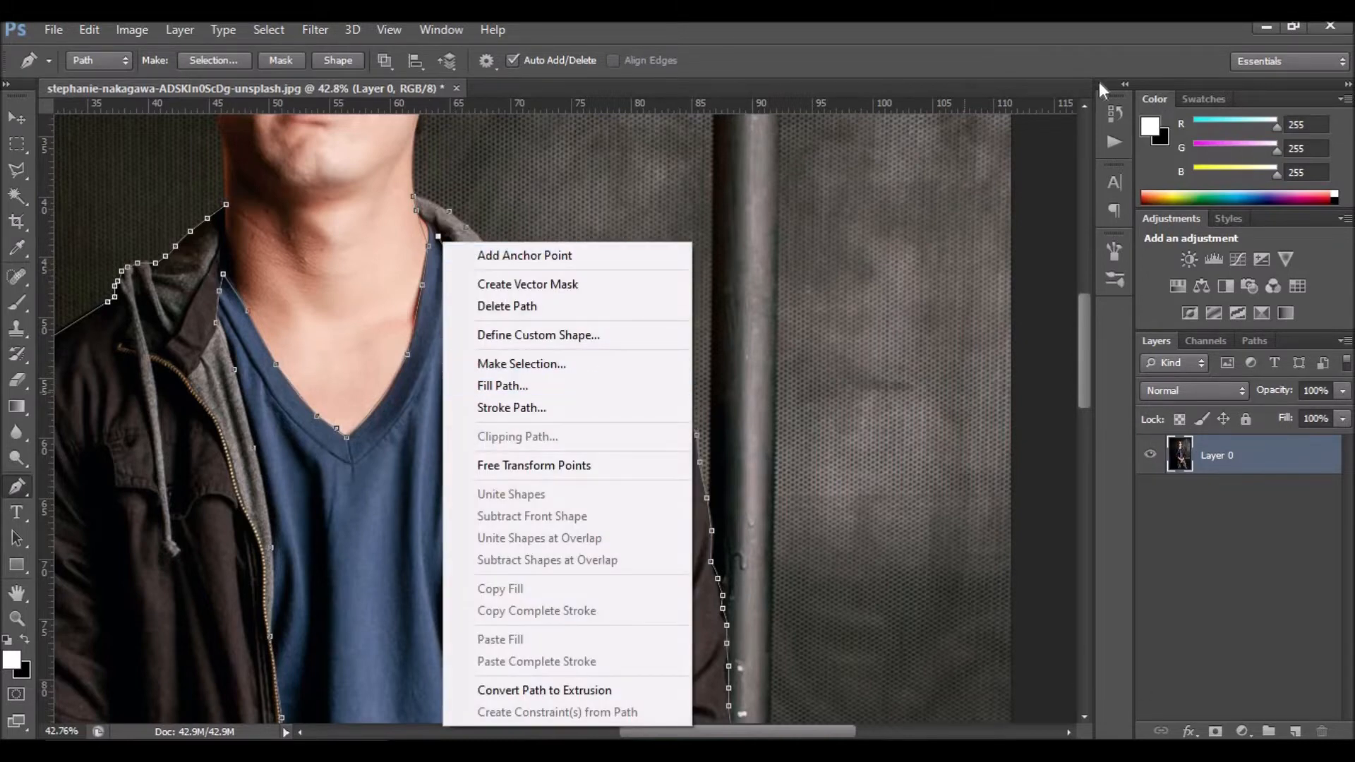
click(1059, 70)
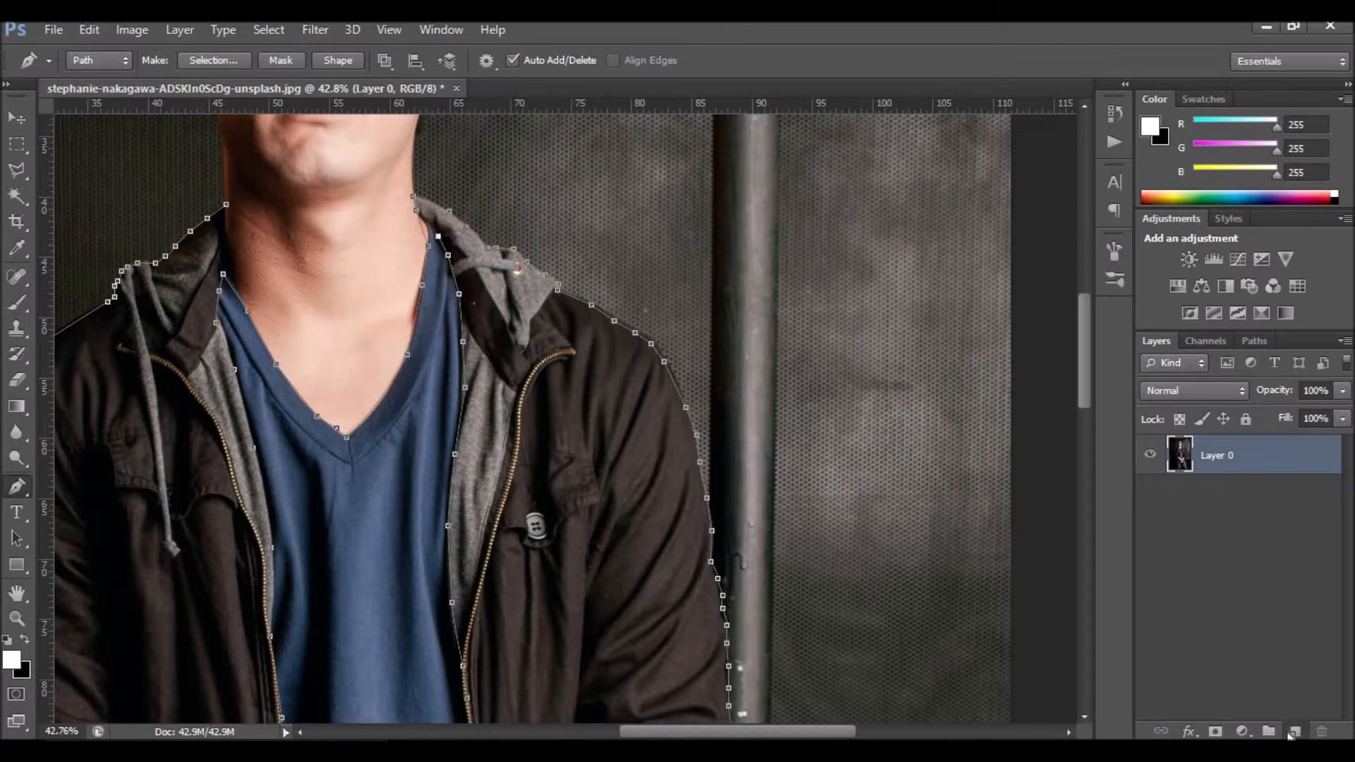
click(1292, 732)
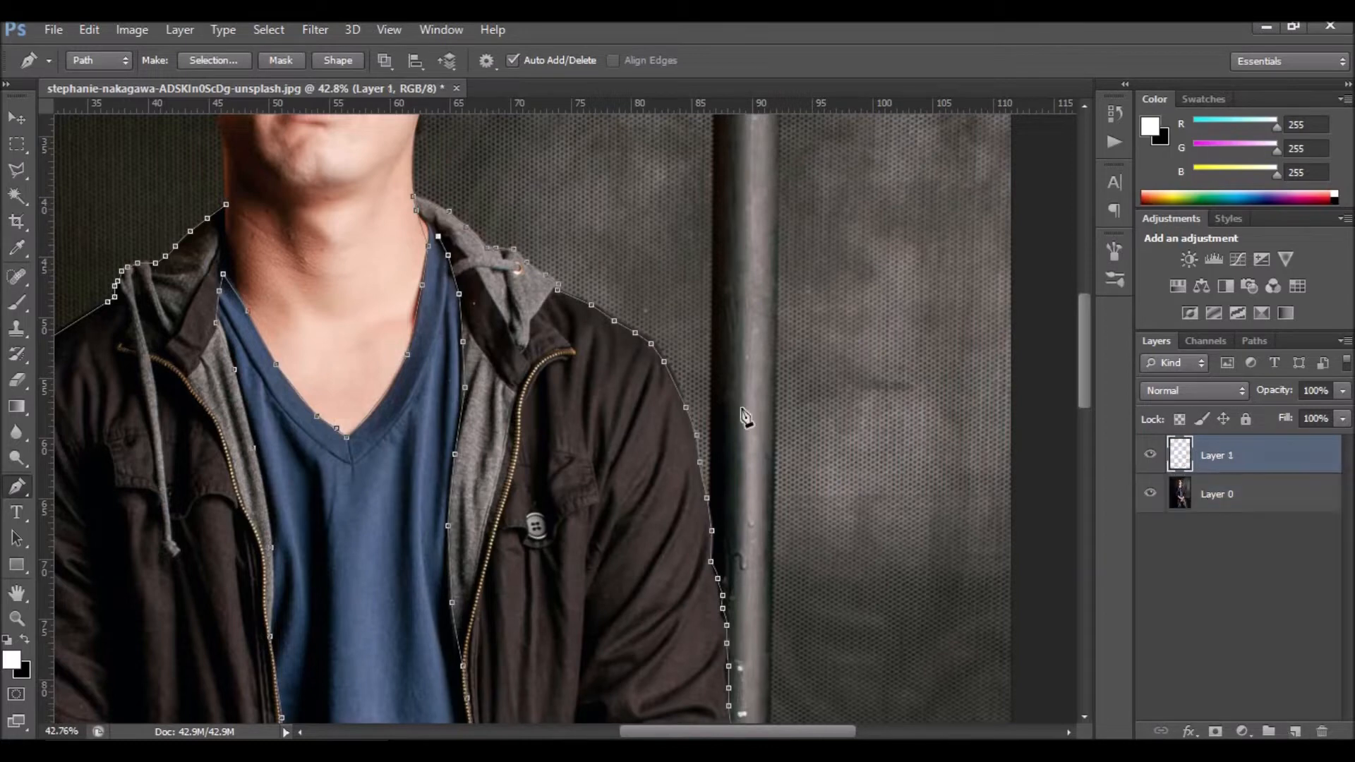
right_click(466, 340)
click(504, 420)
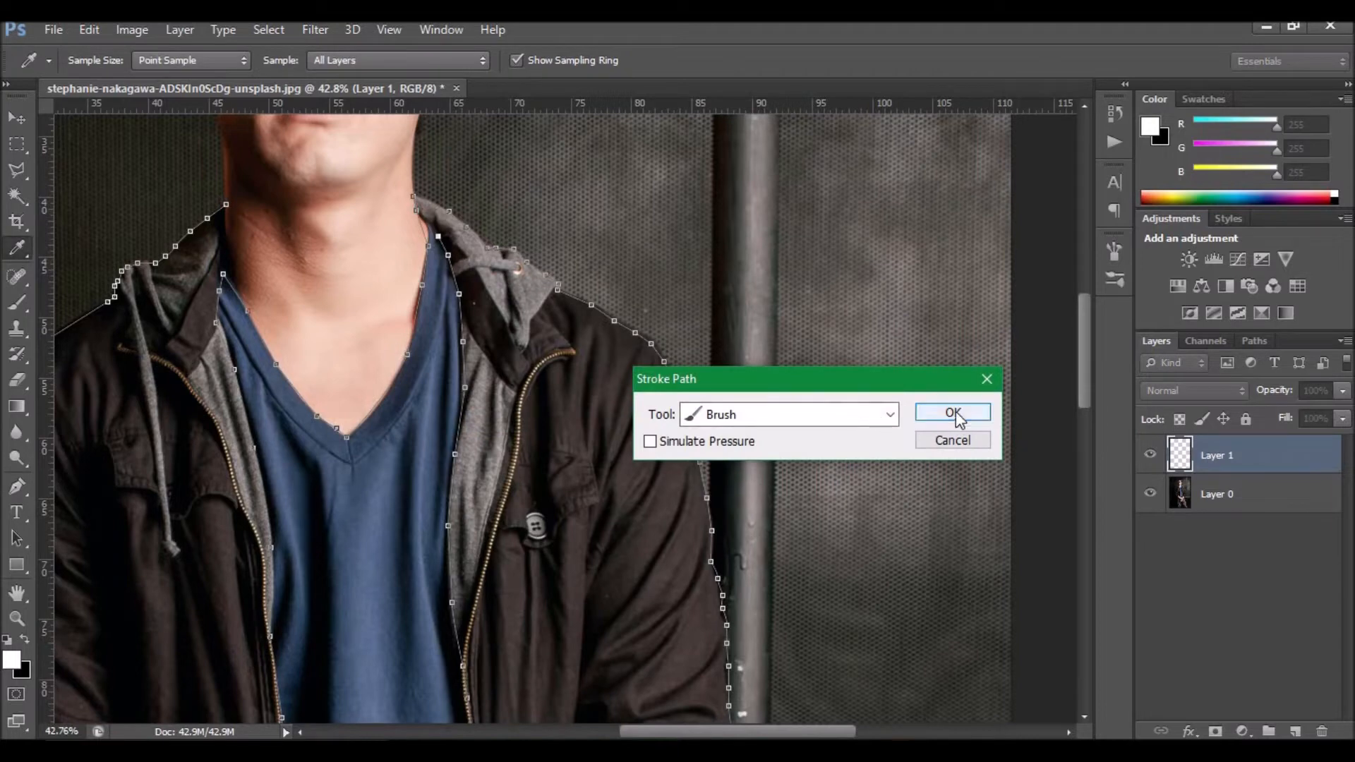
click(955, 414)
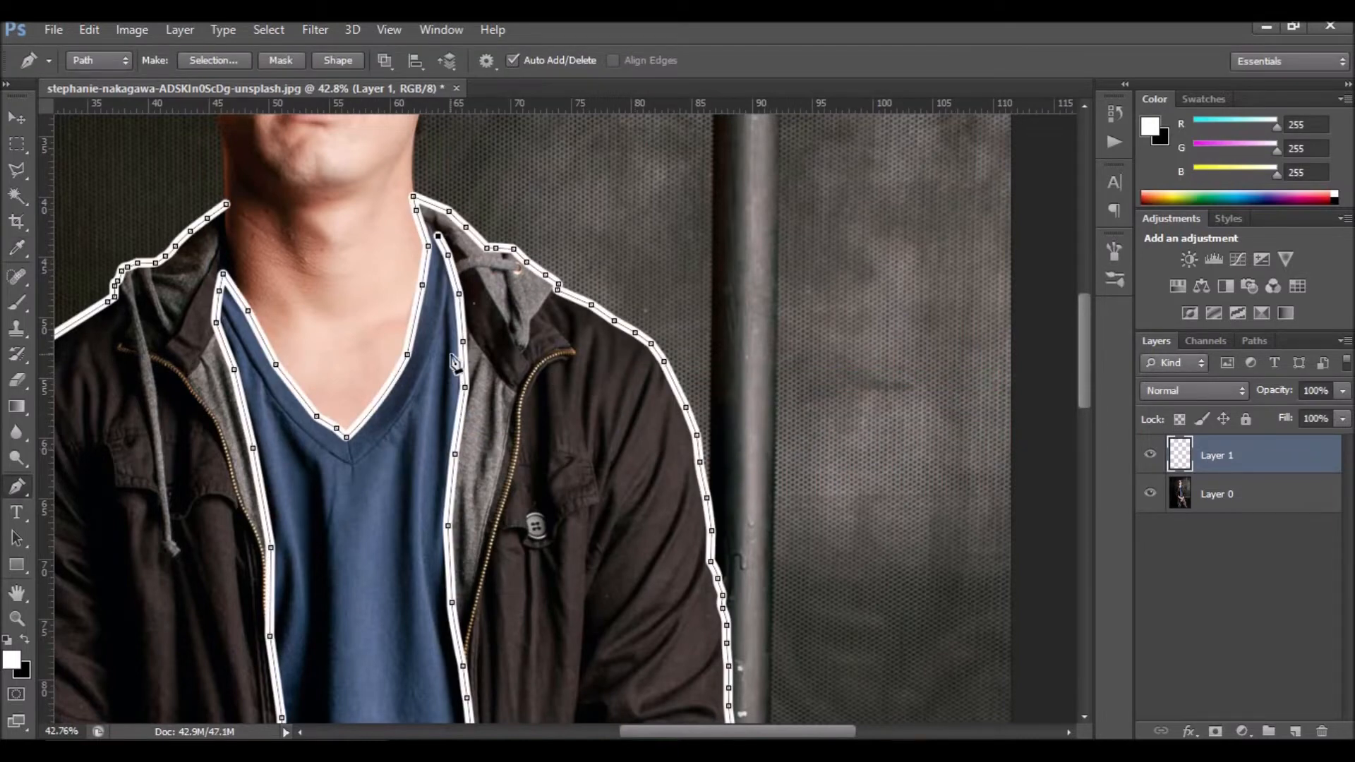
key(Return)
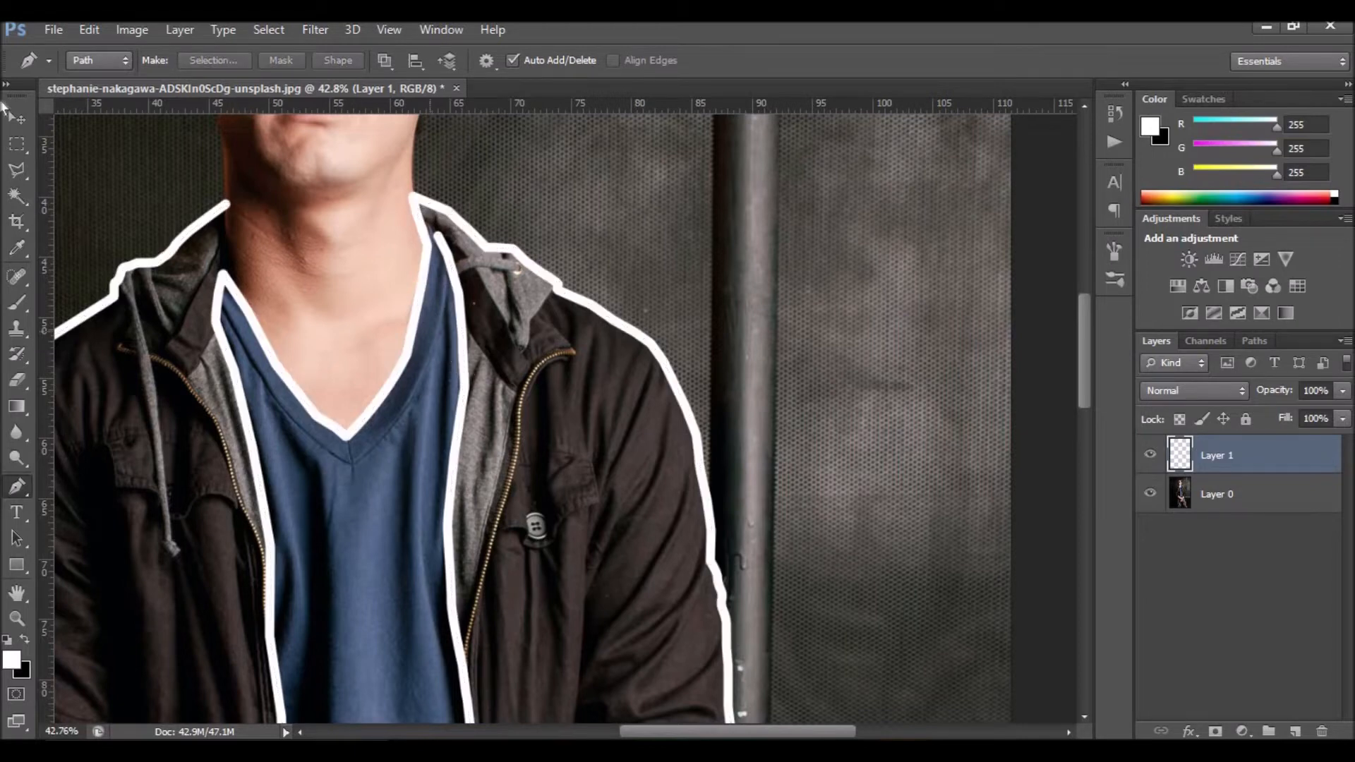
Step: Erase the white outline where it crosses the left forearm, using a 30 px hard Eraser
key(z)
right_click(320, 322)
click(321, 321)
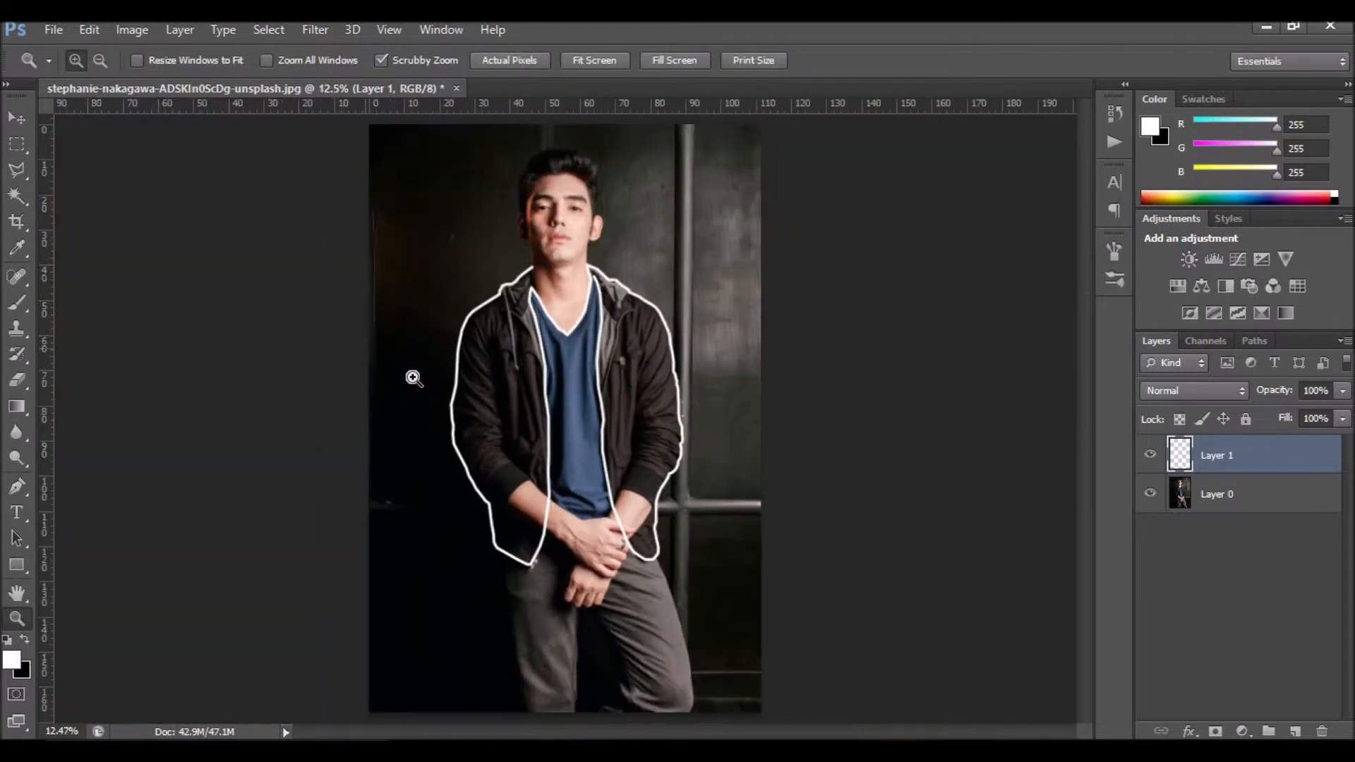
drag(572, 509, 688, 540)
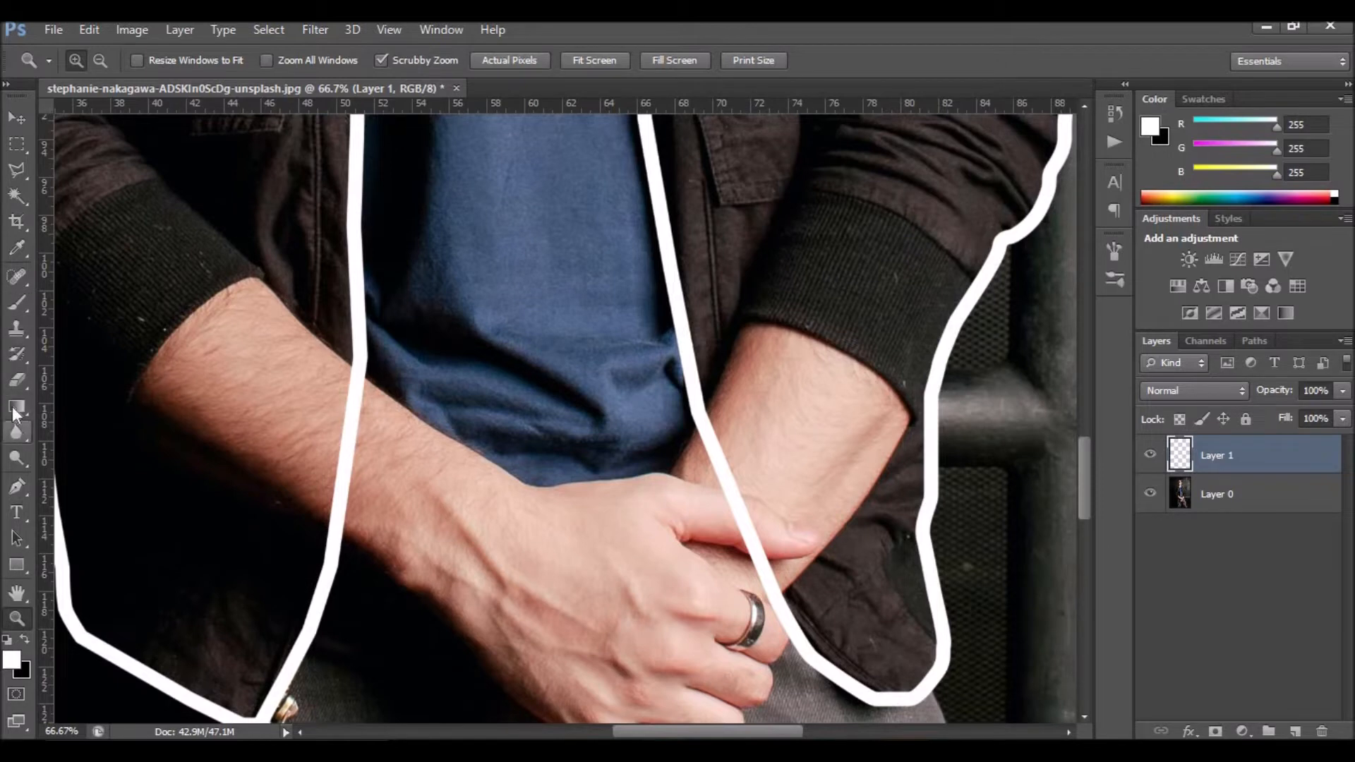
click(17, 380)
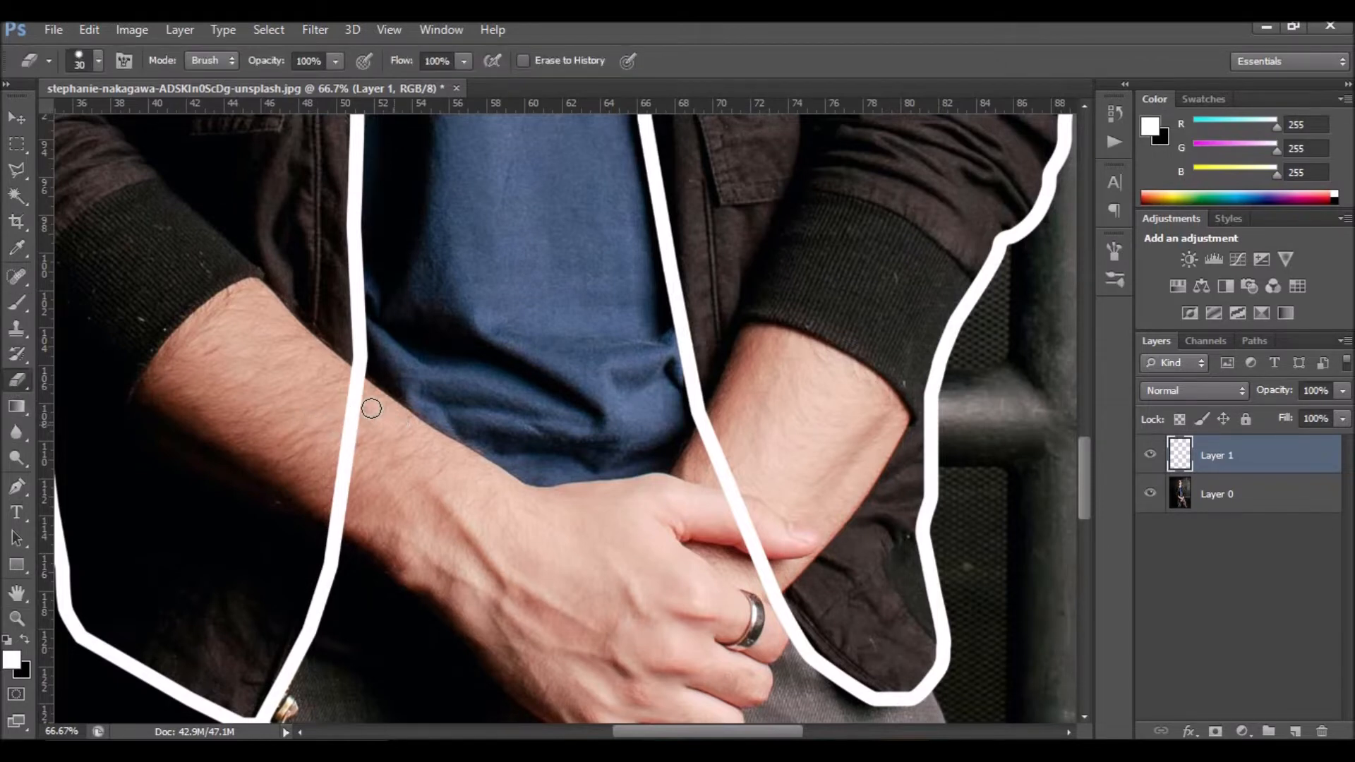
right_click(407, 473)
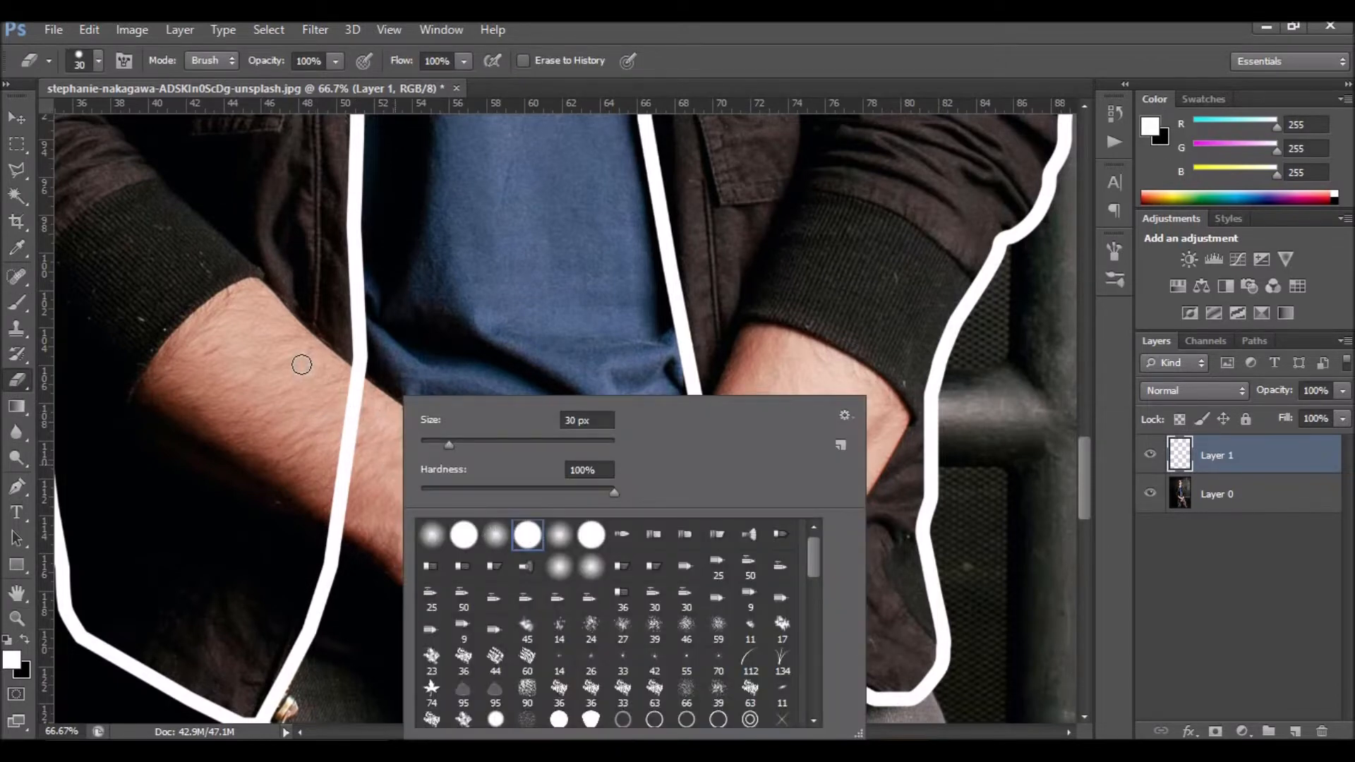
click(358, 389)
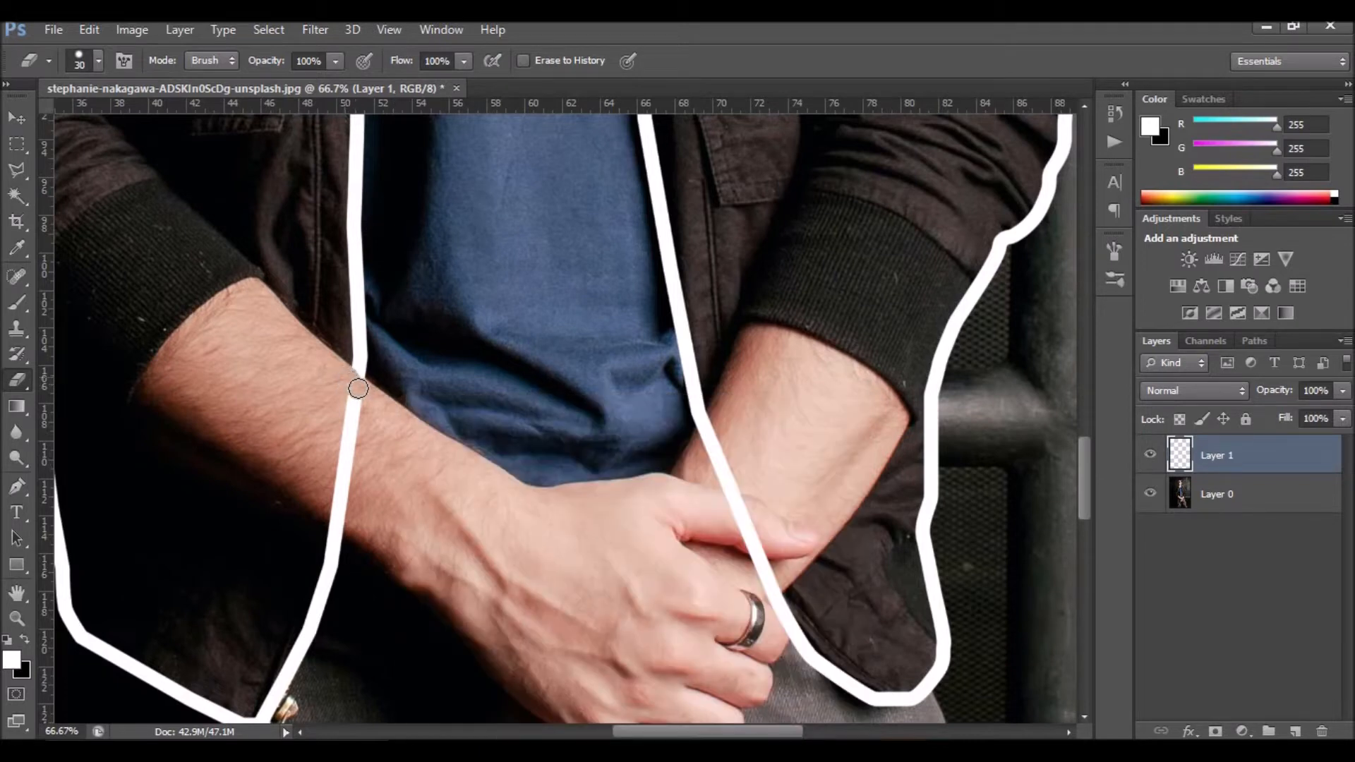
mouse_move(353, 432)
mouse_down()
mouse_move(351, 531)
mouse_move(333, 522)
mouse_move(350, 537)
mouse_move(320, 522)
mouse_move(363, 559)
mouse_move(320, 536)
mouse_move(353, 558)
mouse_move(323, 540)
mouse_up()
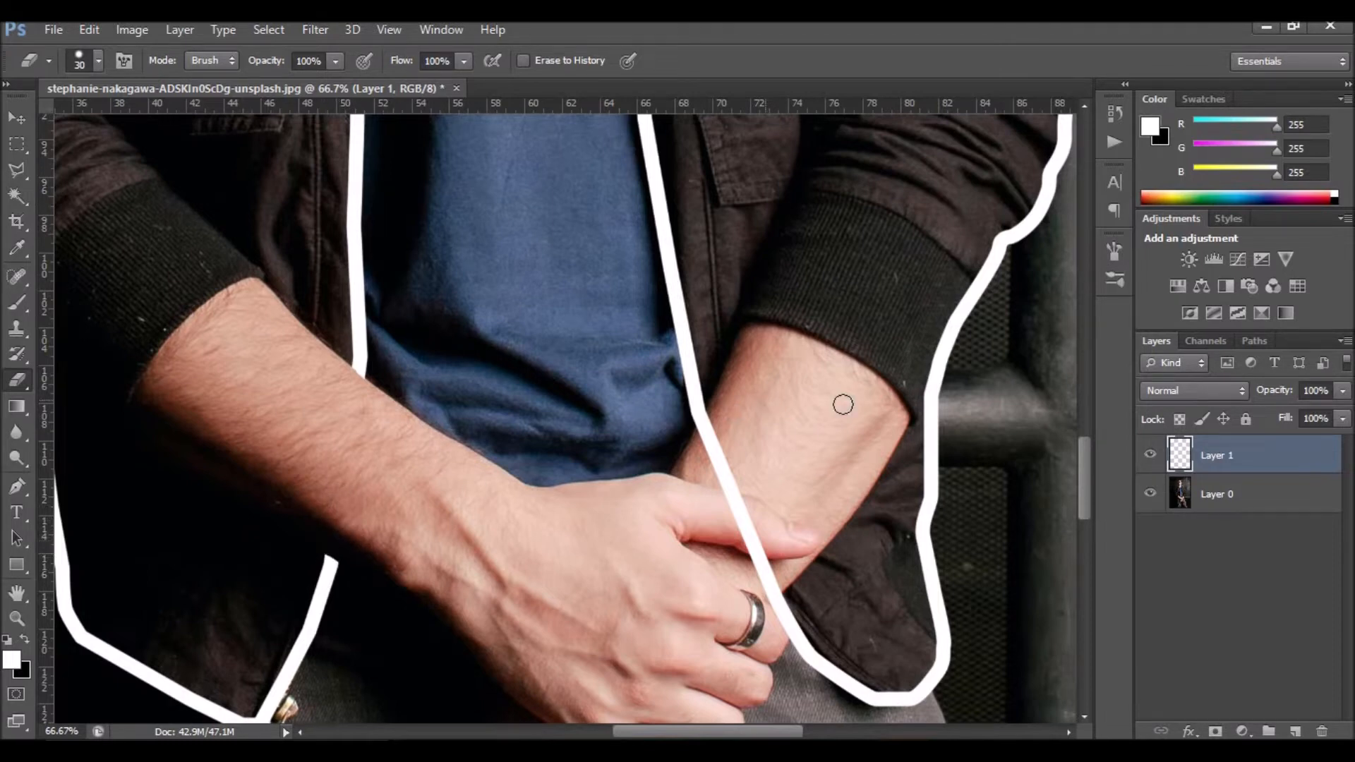
mouse_move(576, 465)
mouse_down()
mouse_move(464, 483)
mouse_move(482, 443)
mouse_move(470, 475)
mouse_move(481, 456)
mouse_move(475, 484)
mouse_move(500, 465)
mouse_move(489, 486)
mouse_move(516, 537)
mouse_move(522, 633)
mouse_up()
key(ctrl+z)
key(ctrl+z)
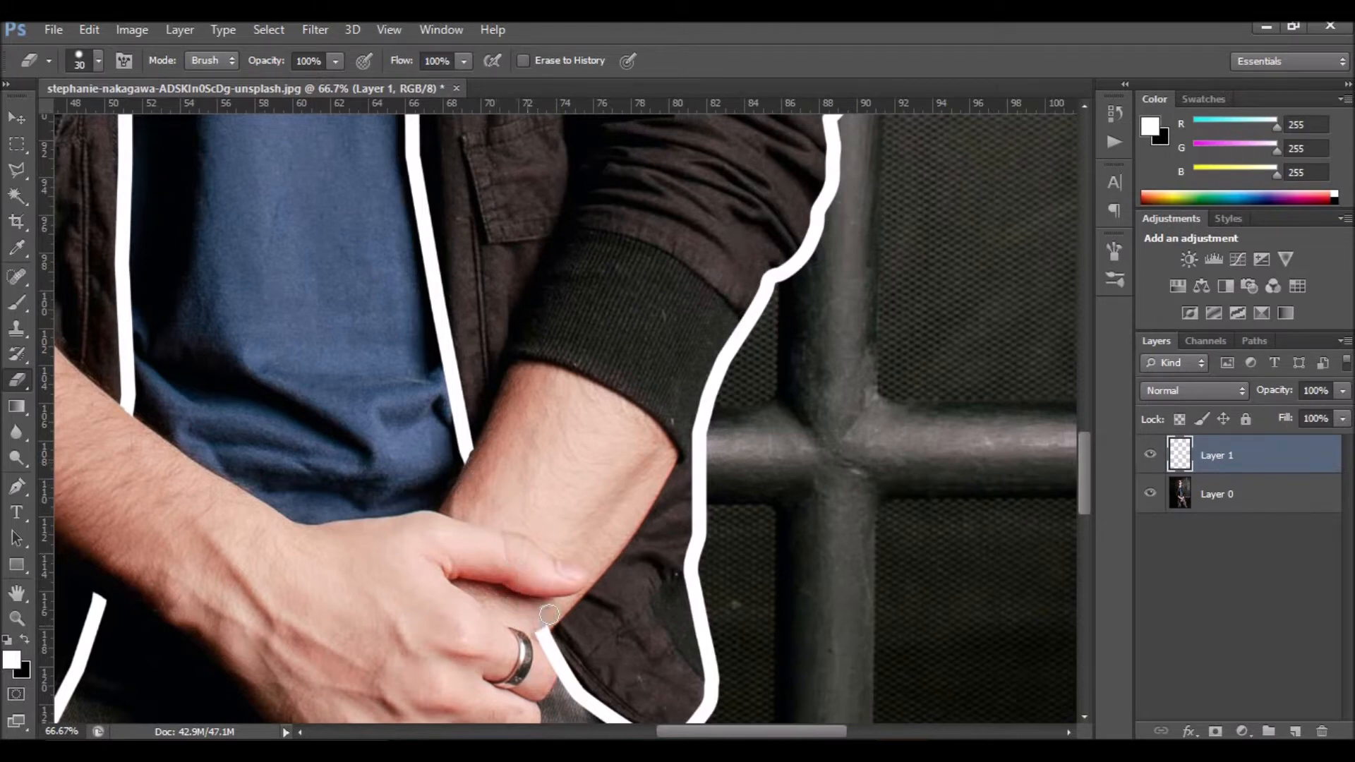
key(ctrl+z)
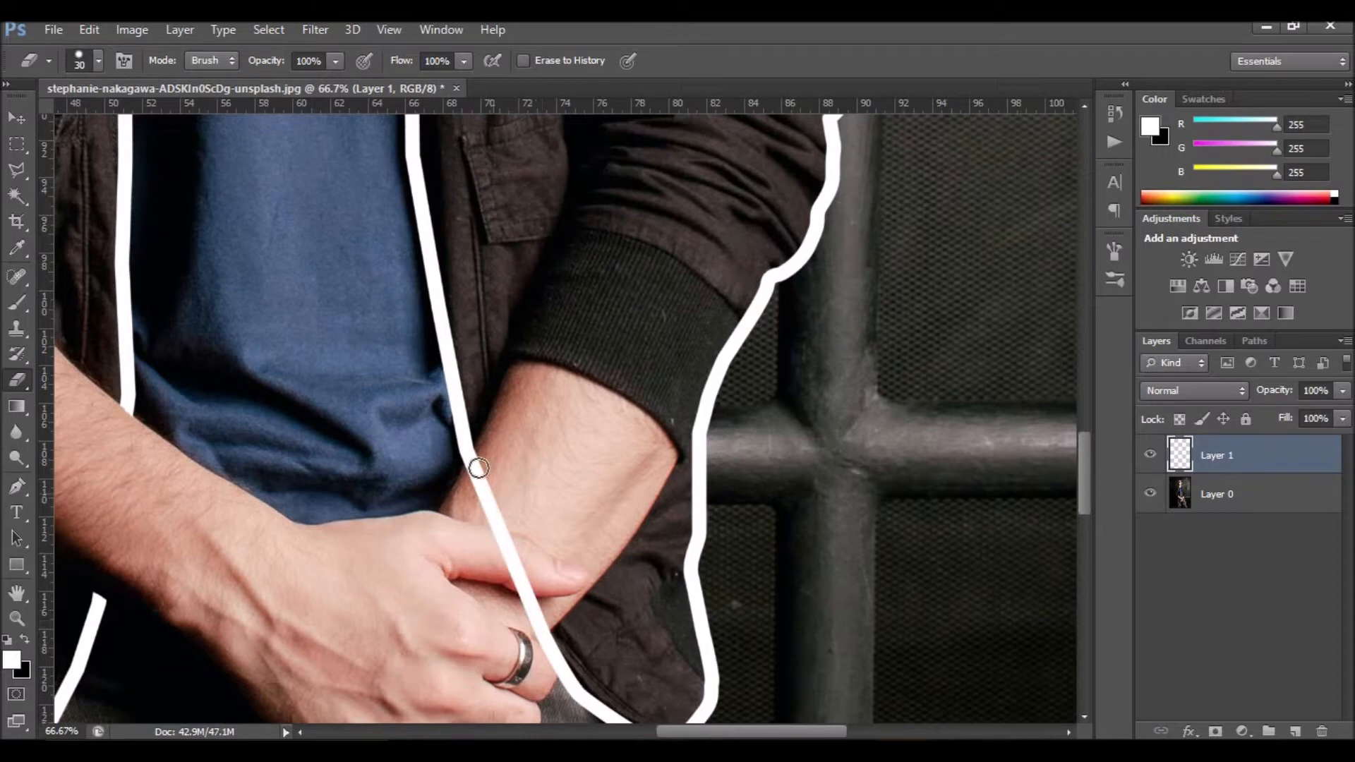
key(ctrl+z)
Step: Erase the white outline where it crosses the right wrist and hand
drag(475, 463, 467, 479)
mouse_move(510, 526)
mouse_down()
mouse_move(511, 592)
mouse_move(532, 613)
mouse_up()
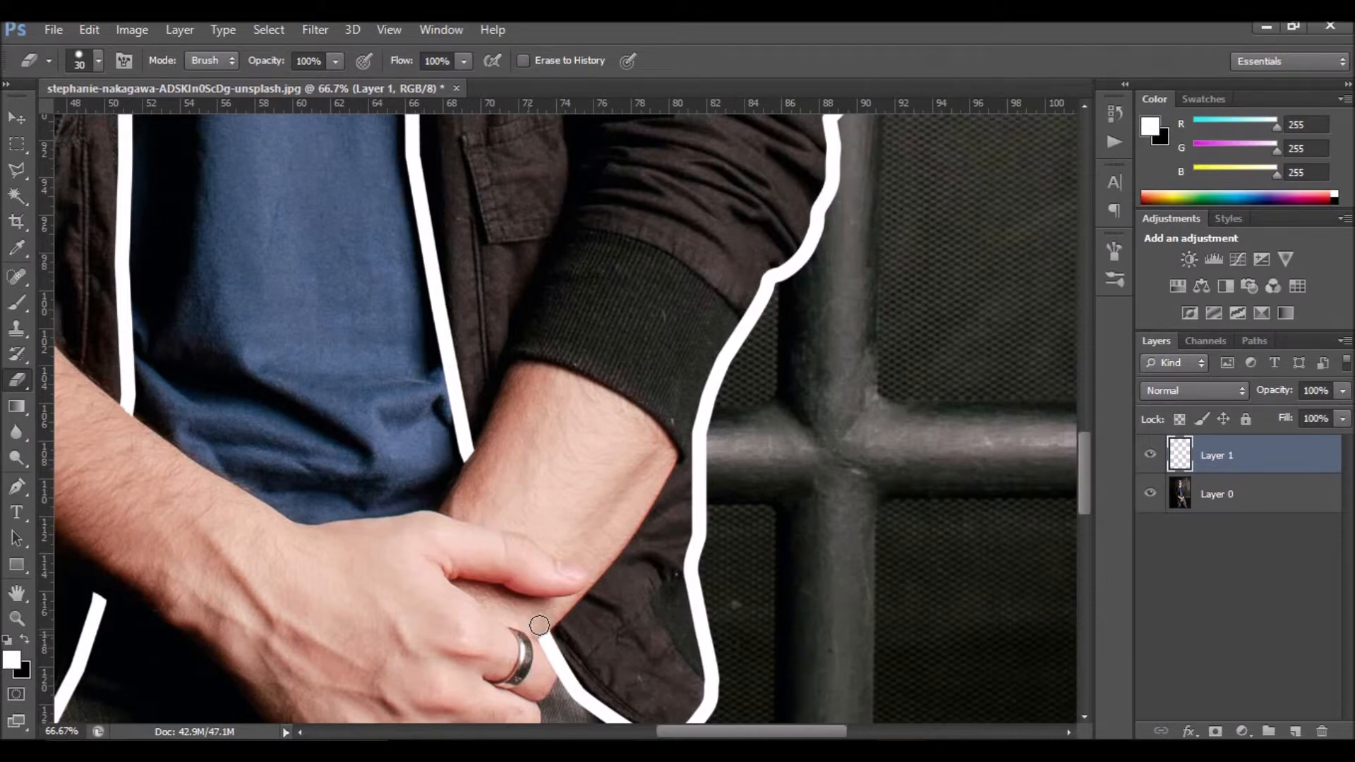
key(z)
right_click(525, 529)
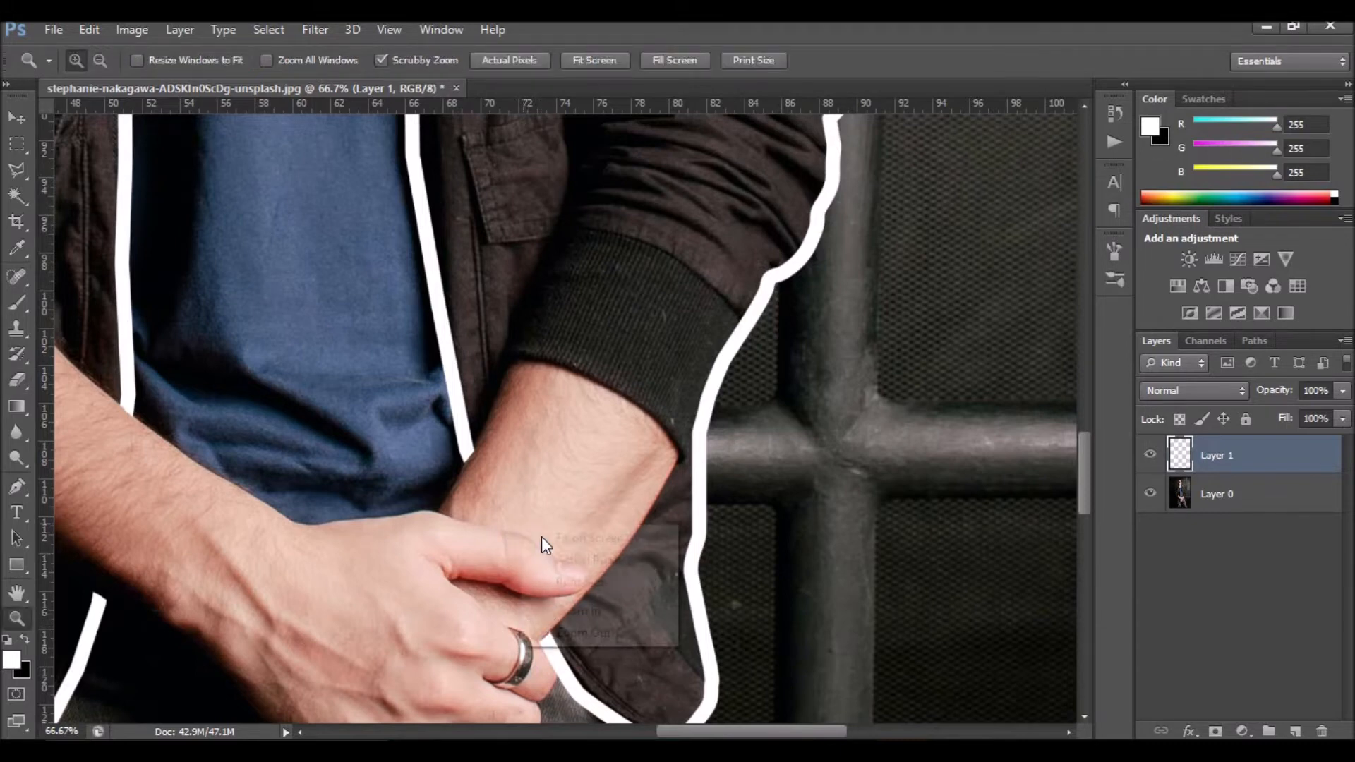
Step: Add an Outer Glow effect with 100% opacity to the jacket outline layer
click(543, 538)
click(609, 286)
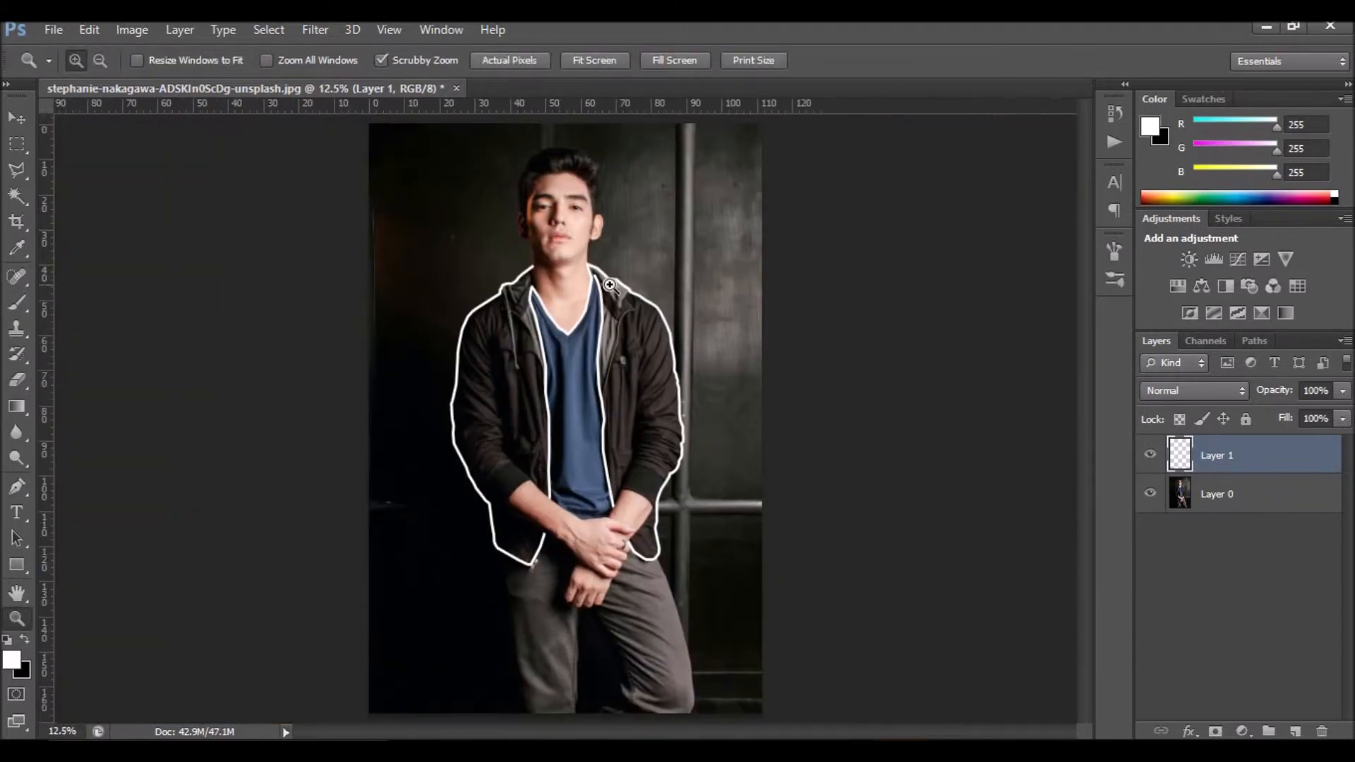
click(22, 117)
right_click(1286, 445)
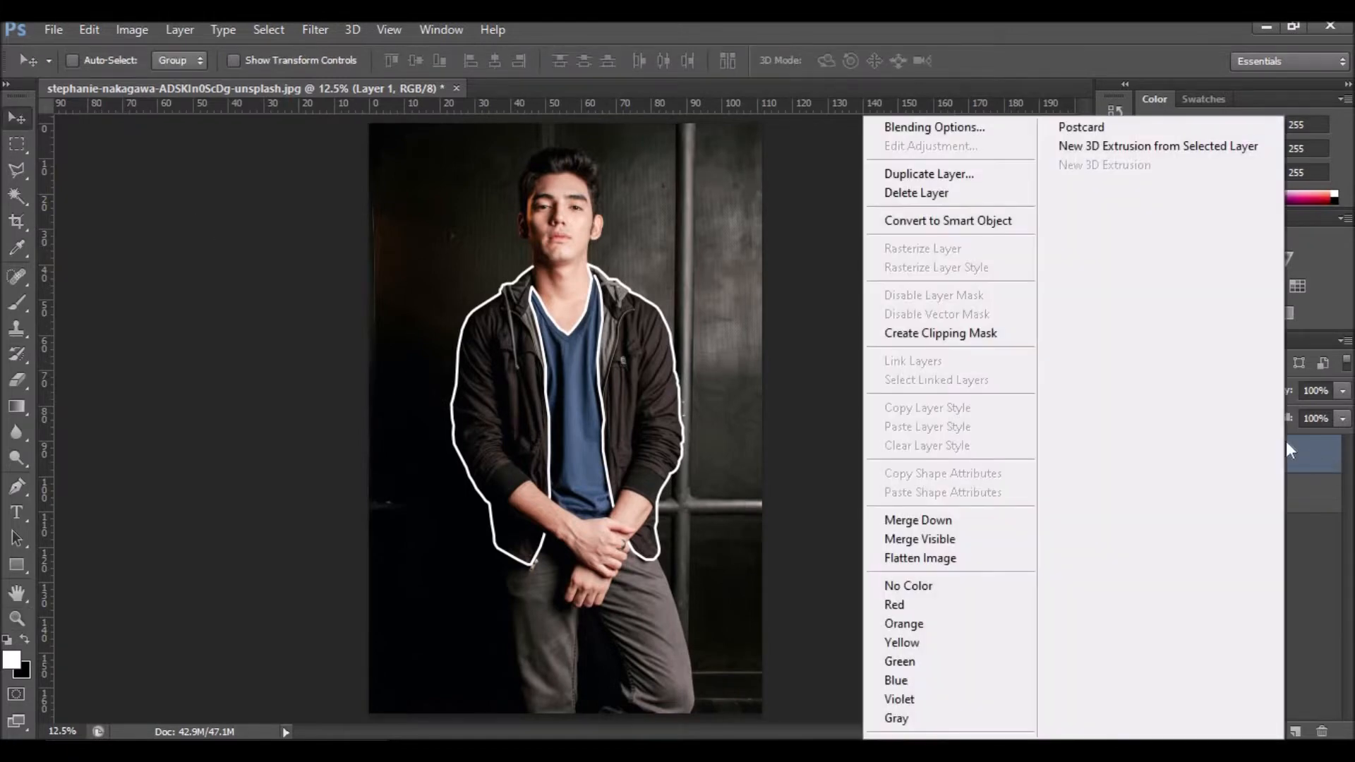
click(943, 128)
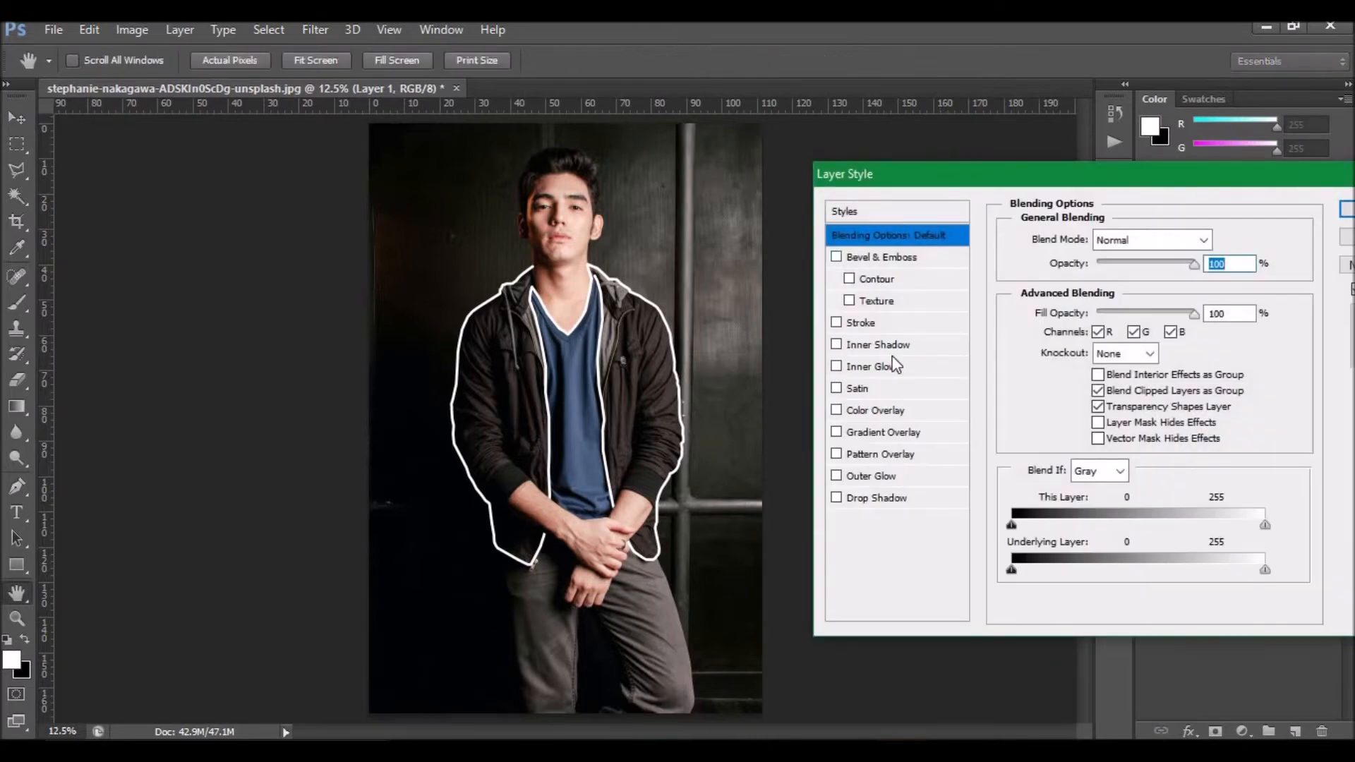
click(861, 475)
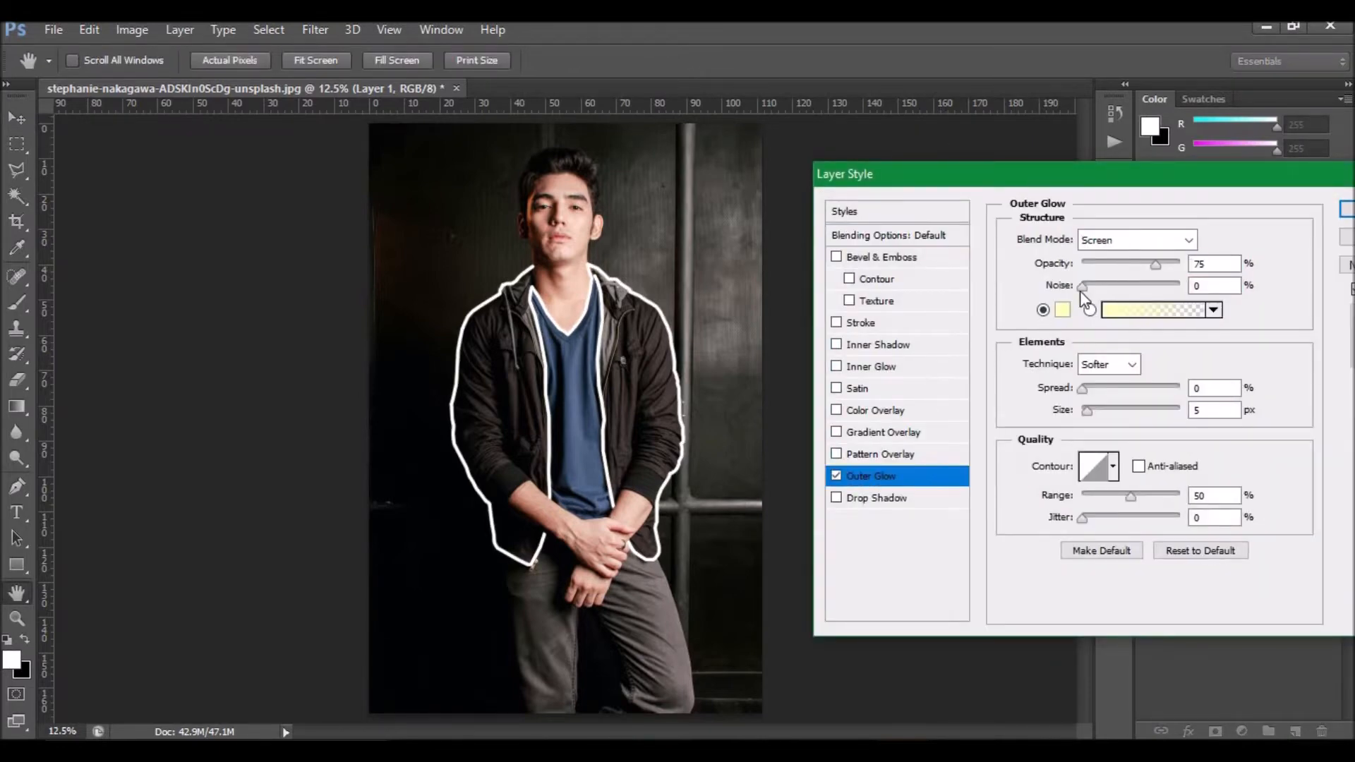
drag(1167, 264, 1201, 271)
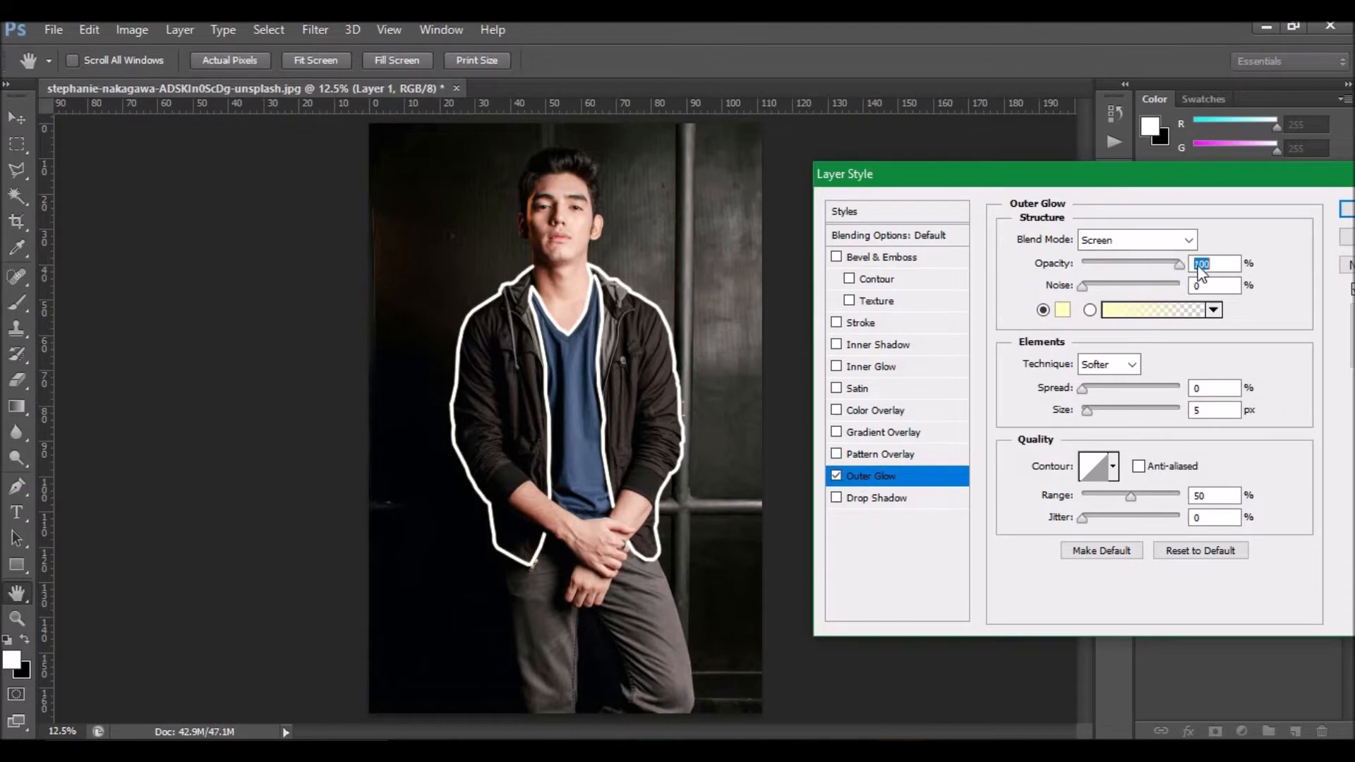
Step: Set the outer glow colour to orange f6a200 and its size to 81 px
click(1063, 311)
drag(1079, 256, 1079, 421)
drag(1041, 235, 1053, 204)
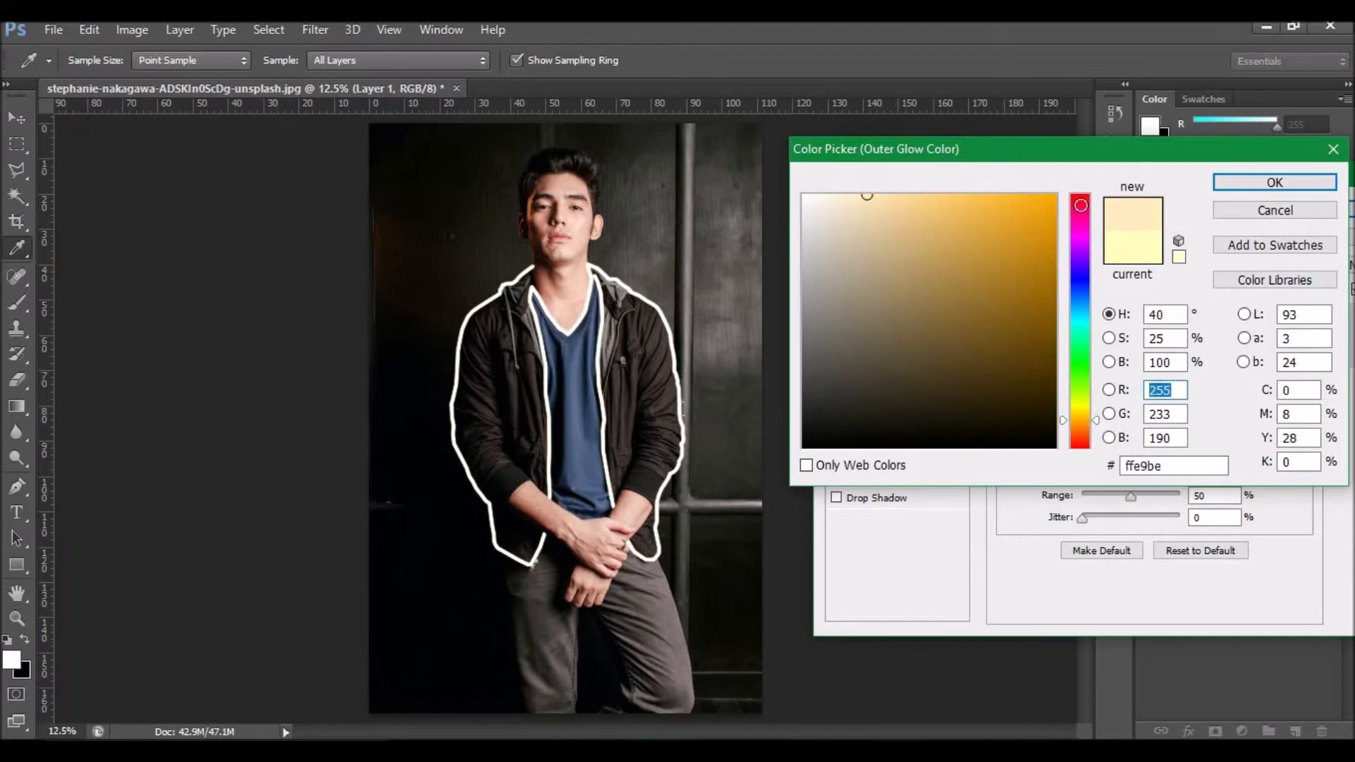
click(1243, 185)
drag(1085, 411, 1119, 412)
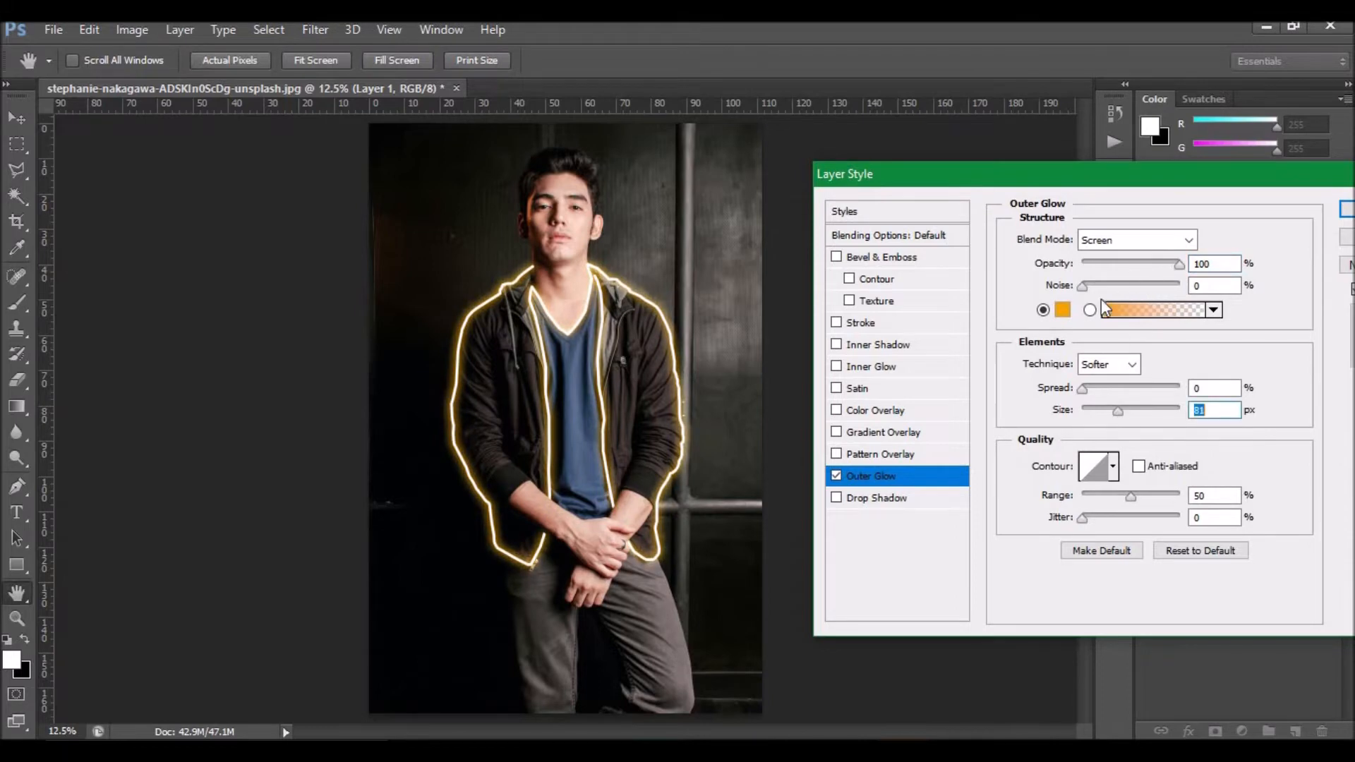
Step: Shift the glow colour to deeper orange f66200, set its size to 196 px, and apply the layer style
click(1064, 309)
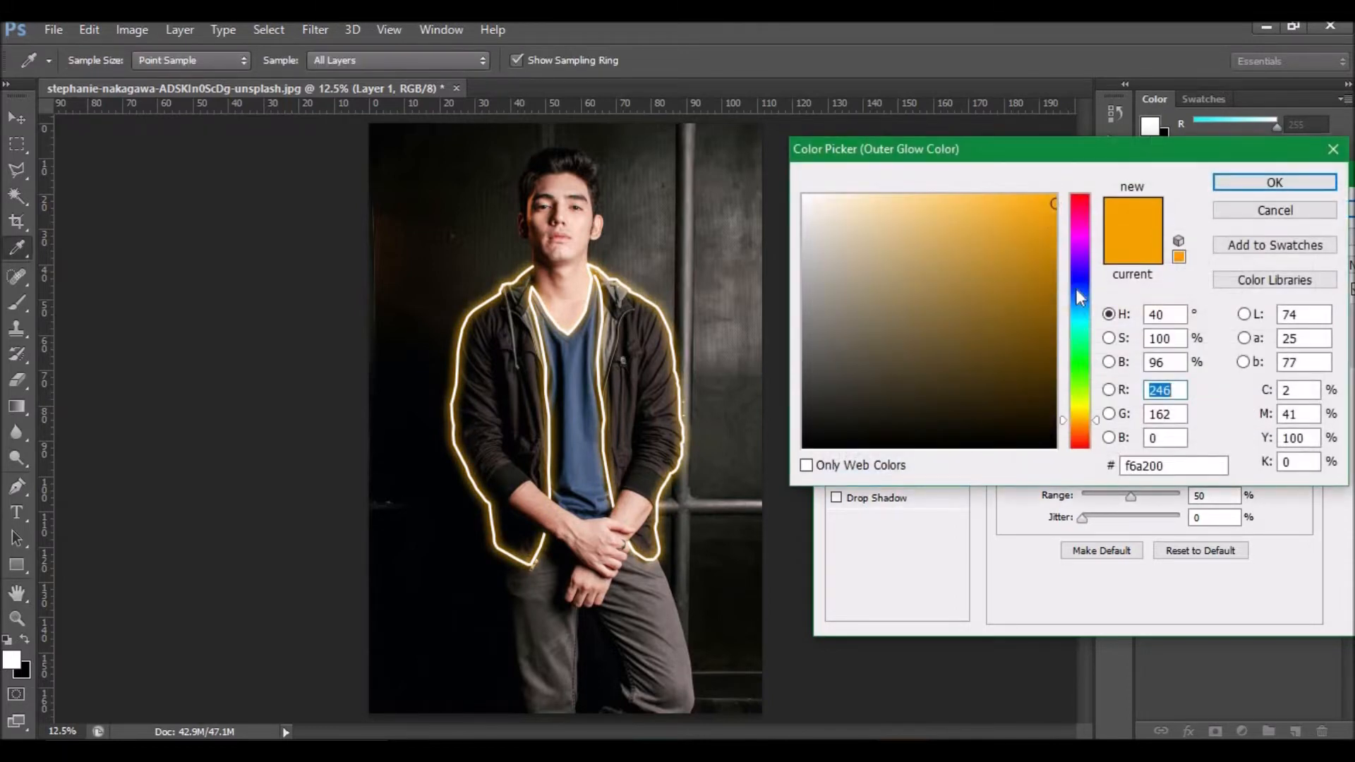
drag(1079, 424, 1080, 431)
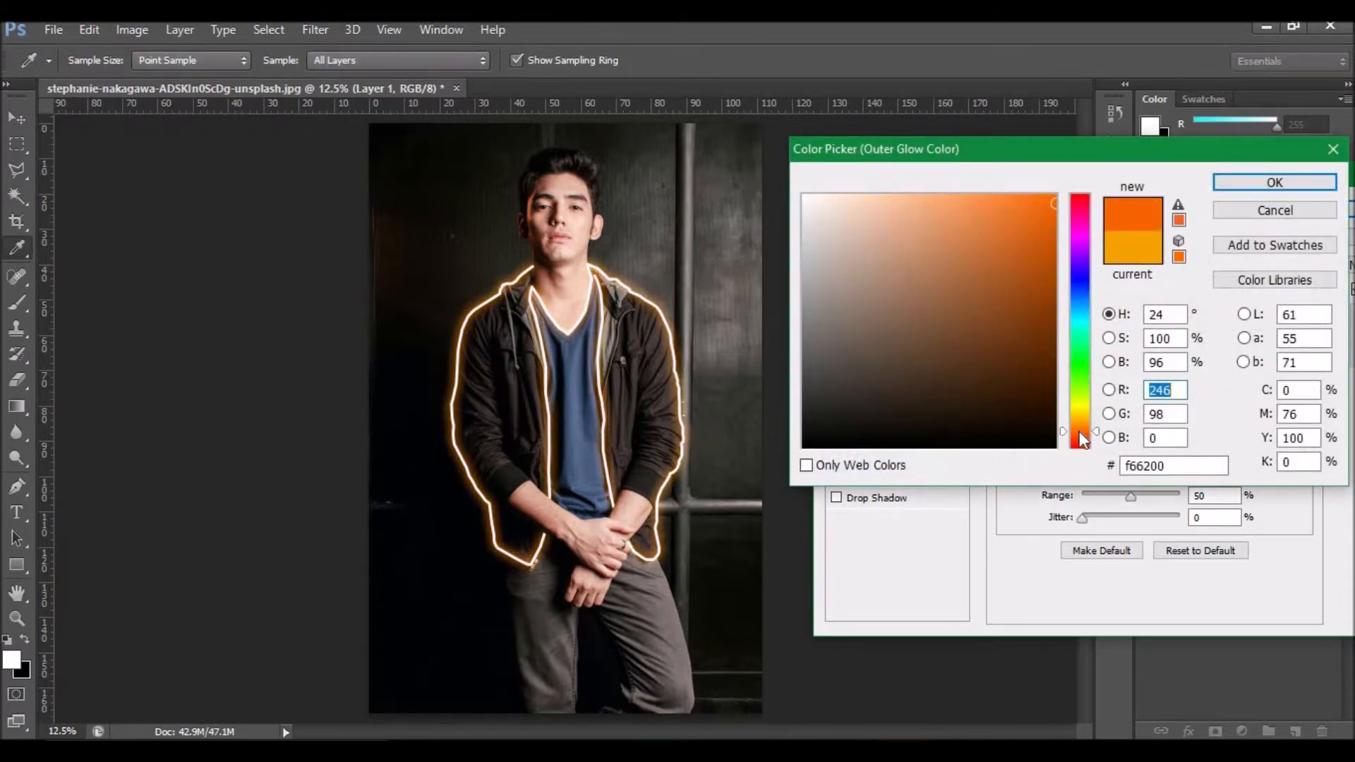
click(1243, 183)
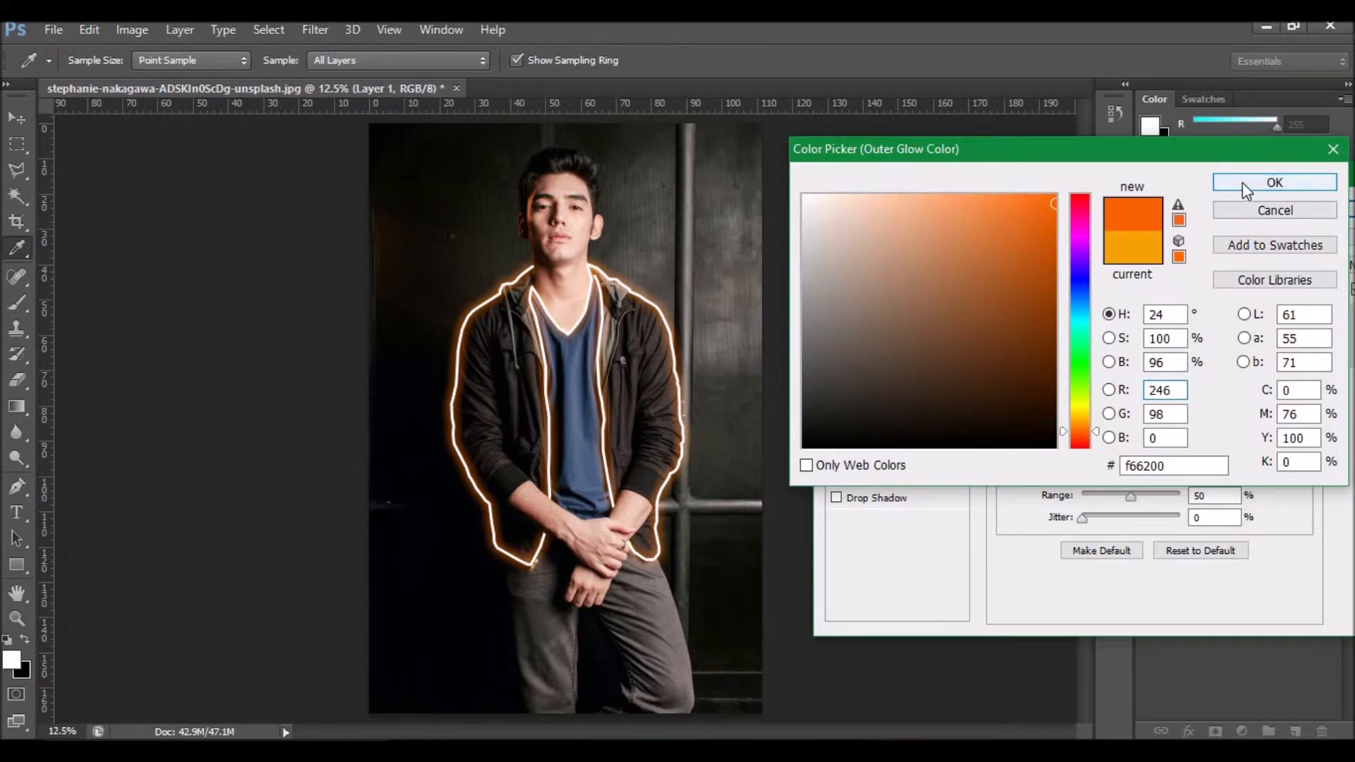
mouse_move(1121, 413)
mouse_down()
mouse_move(1136, 413)
mouse_move(1125, 418)
mouse_up()
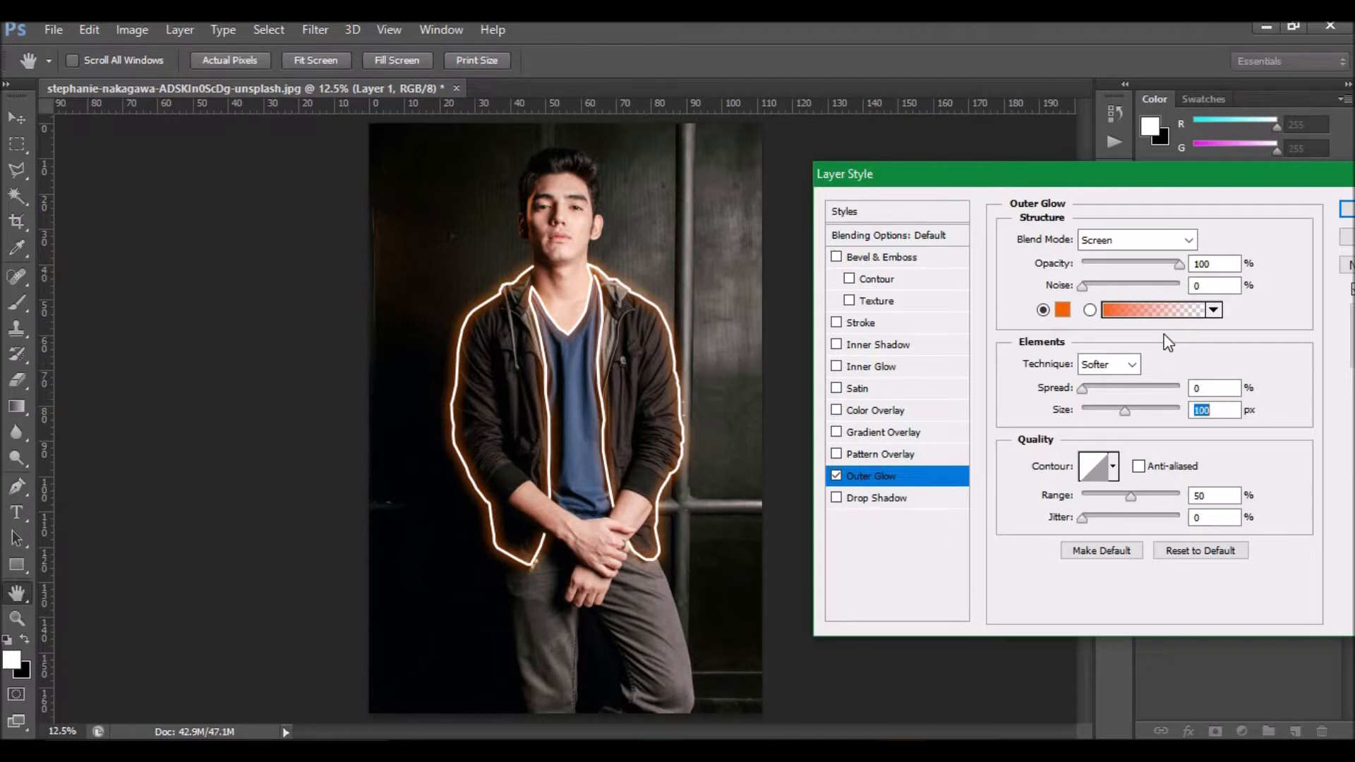
drag(1128, 409, 1150, 409)
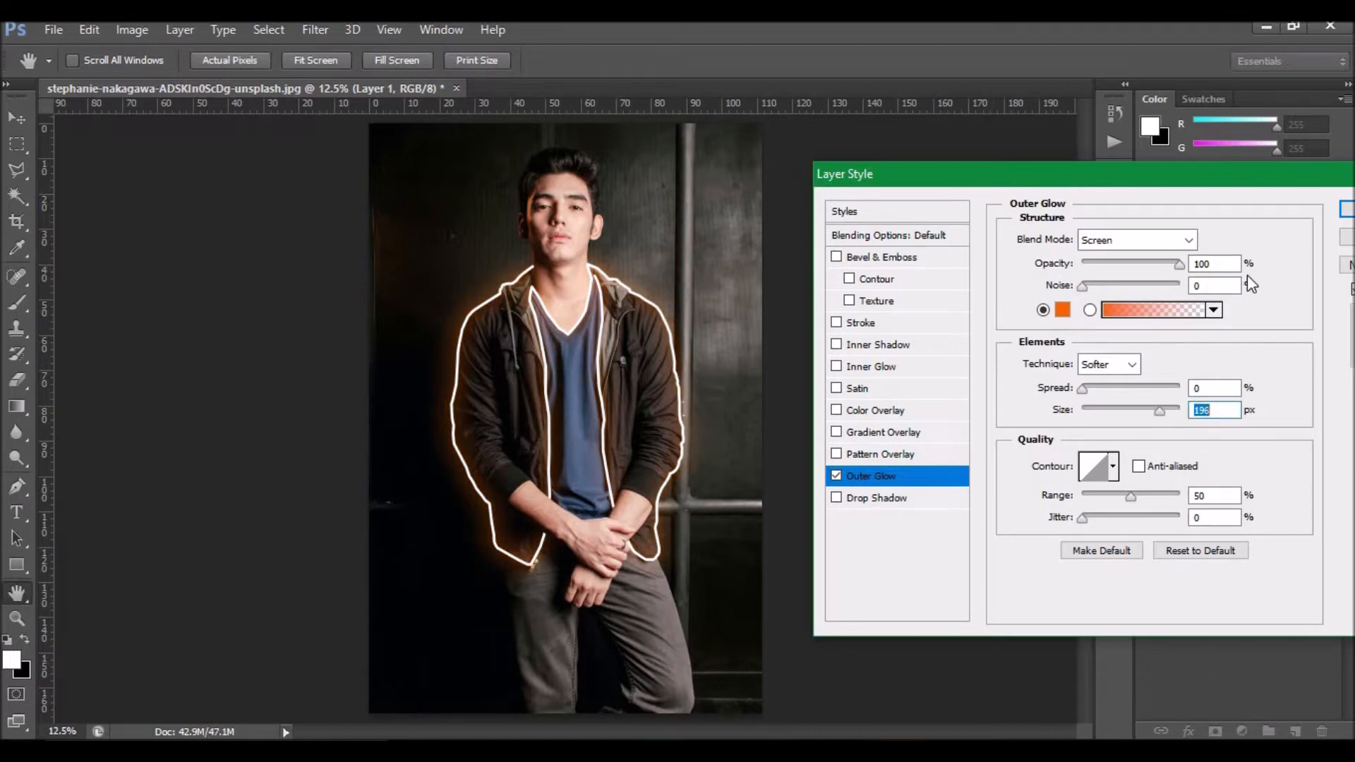
click(1348, 211)
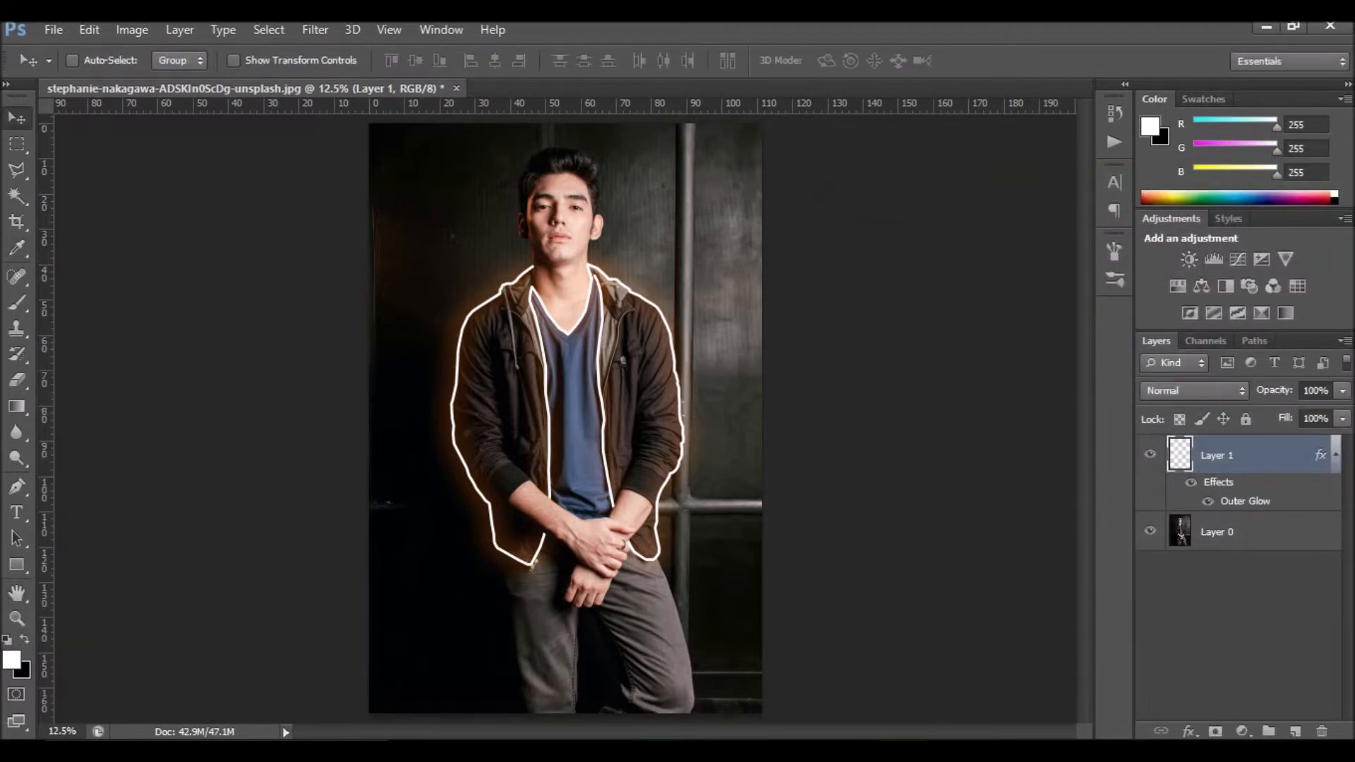
Step: Add a new layer above the outline layer and set its blend mode to Linear Dodge (Add)
click(1296, 732)
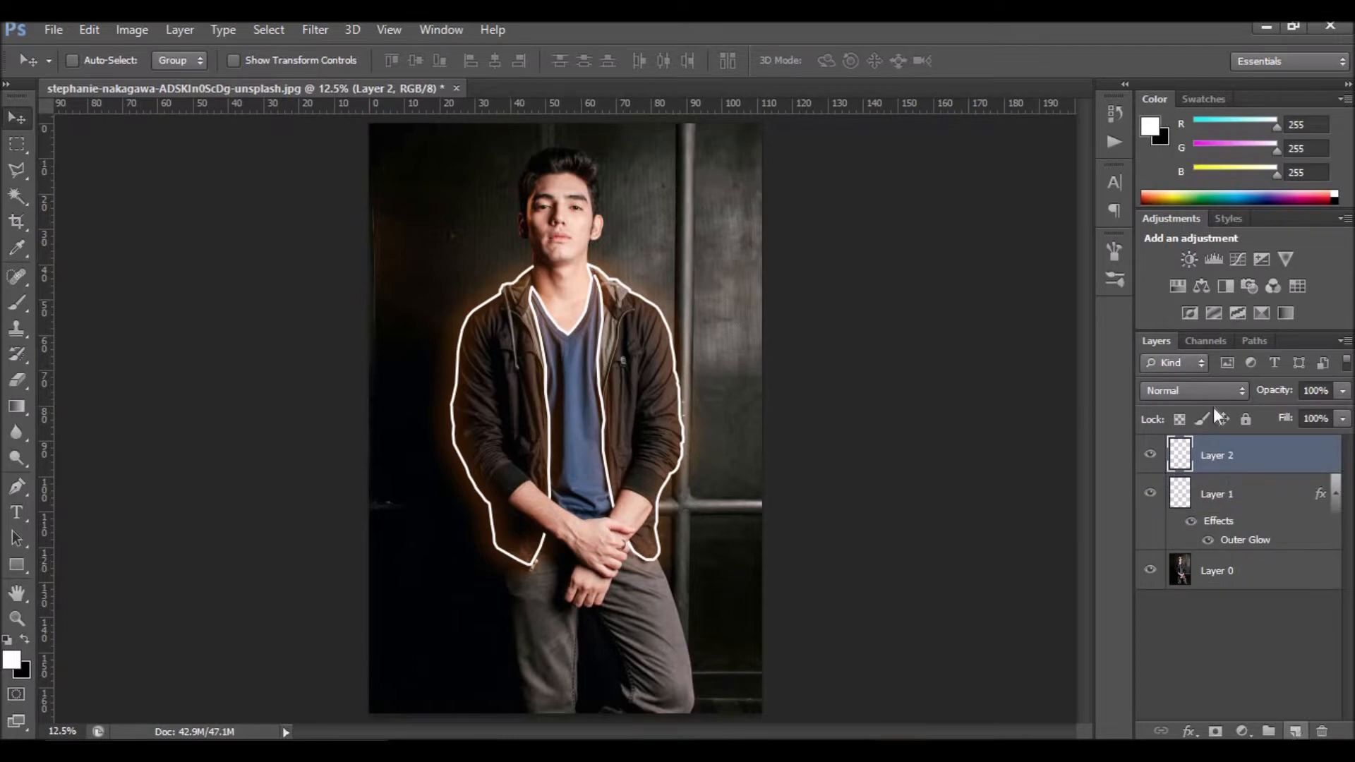
click(1179, 395)
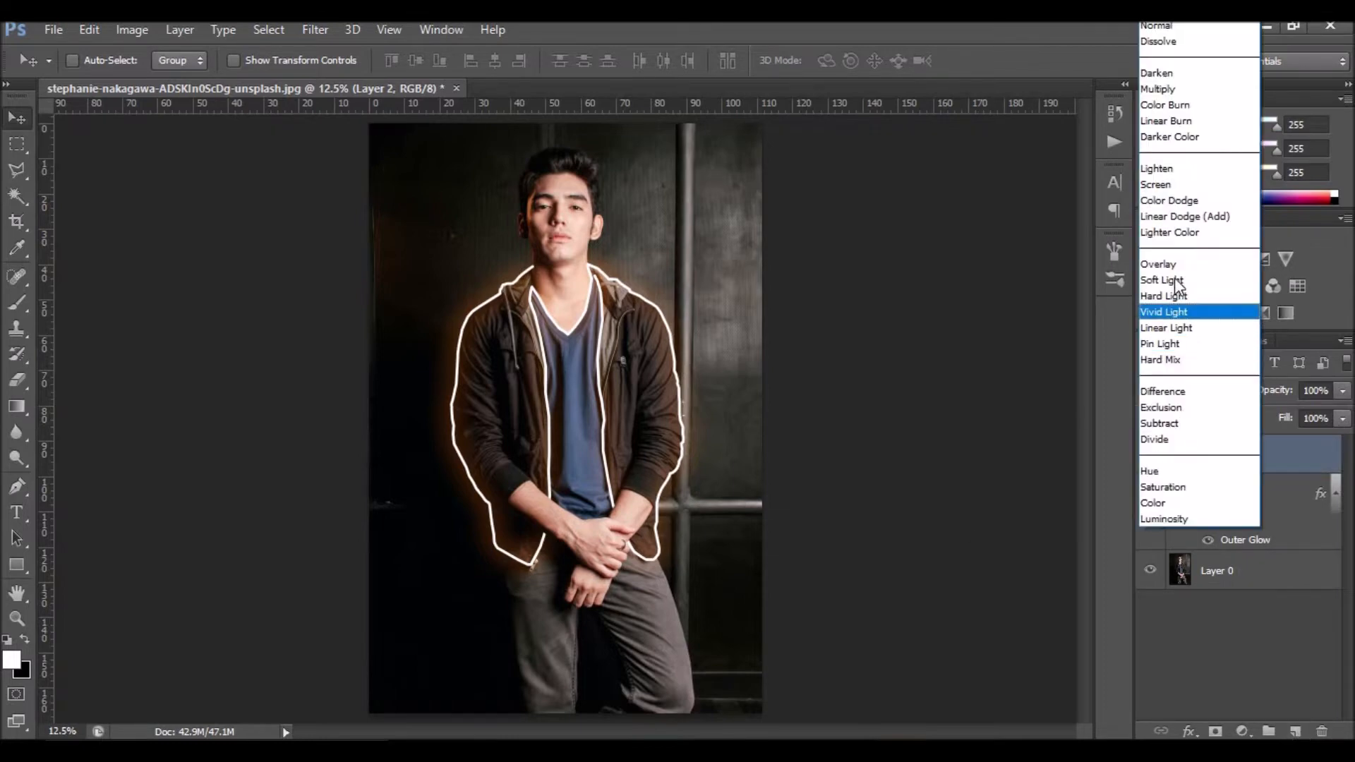
click(1178, 216)
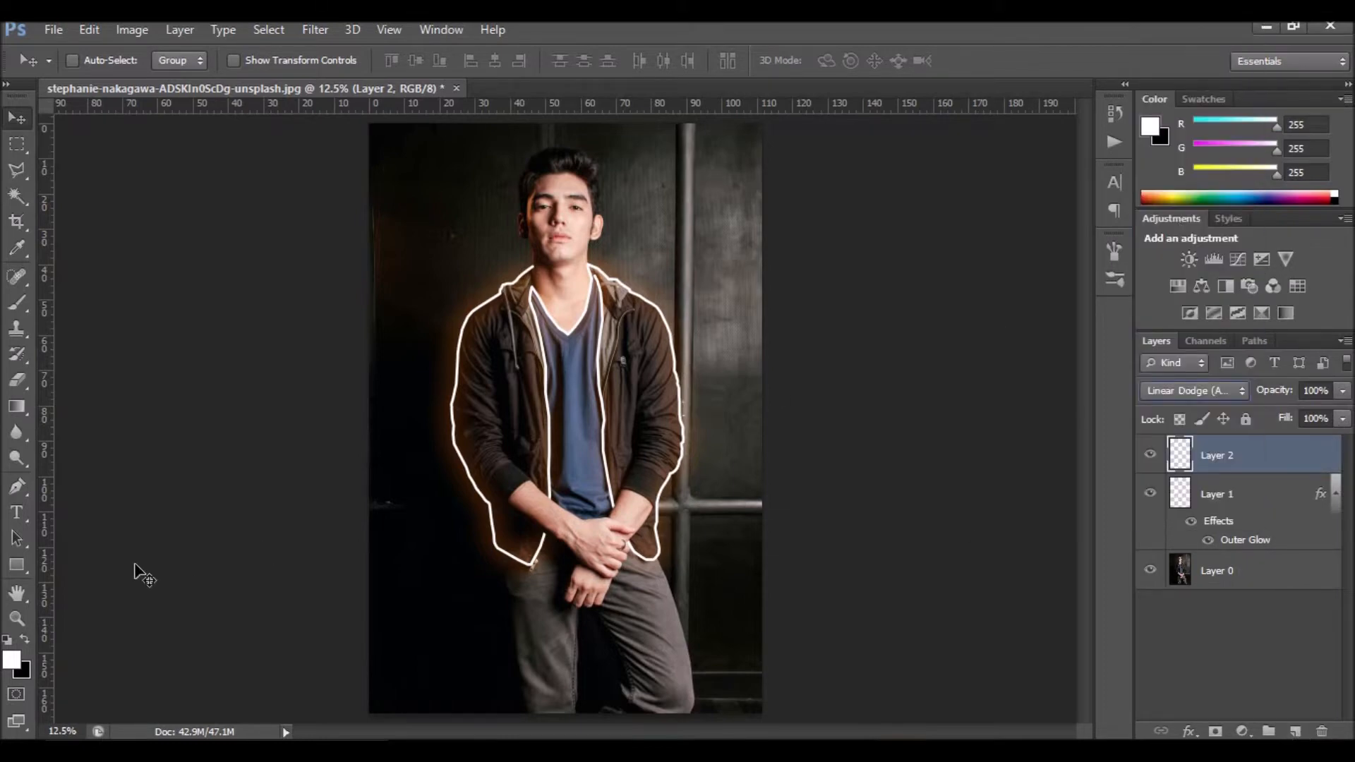
Step: Set up a soft round Brush with a size of 168 px and 0% hardness
click(17, 303)
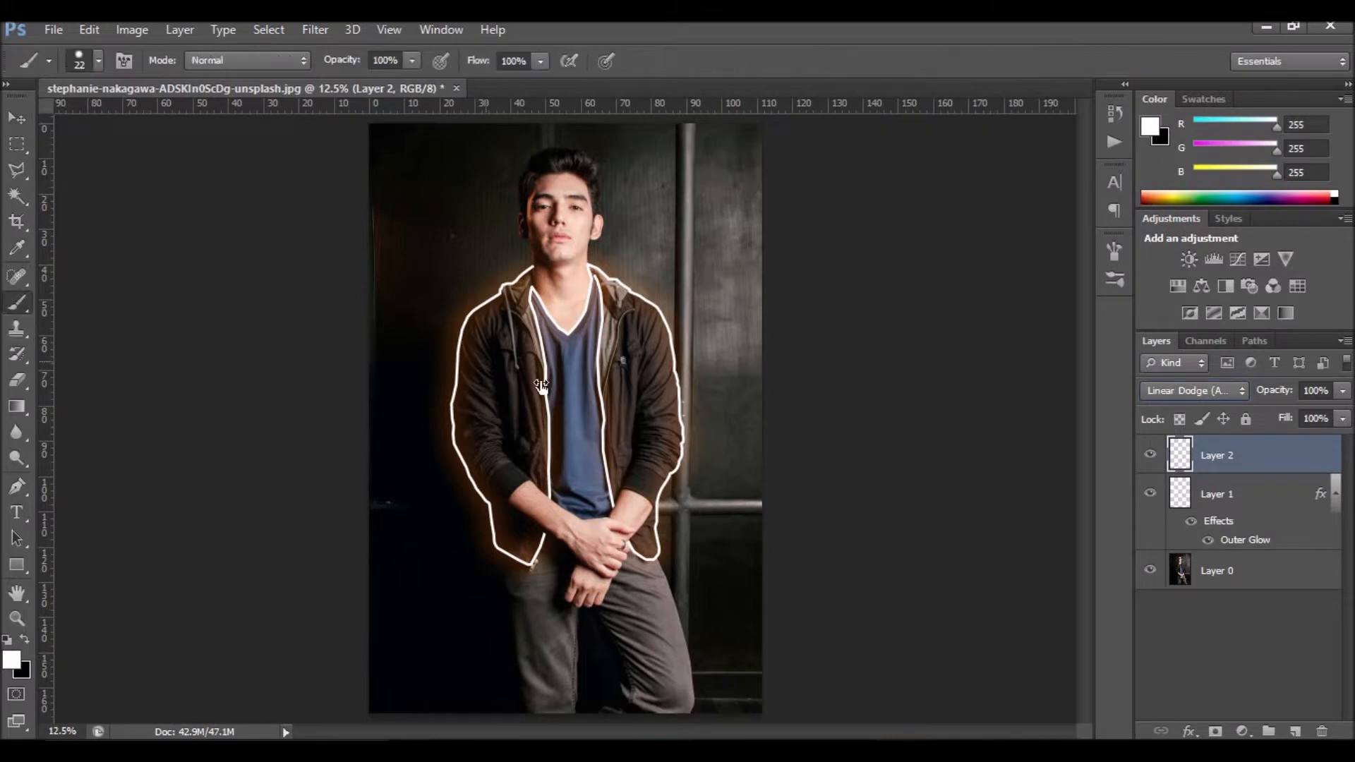
right_click(541, 385)
click(650, 508)
click(612, 407)
click(635, 407)
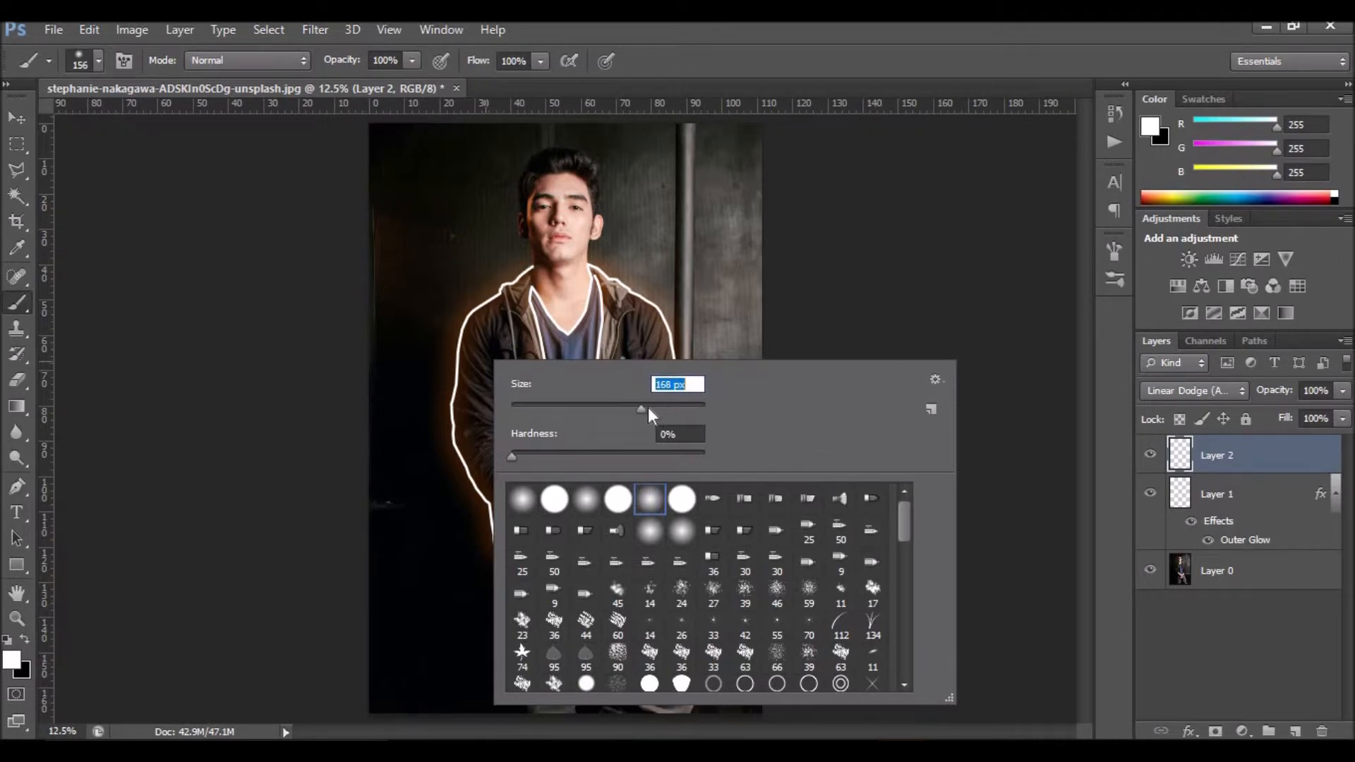
Step: Set the foreground colour to orange with RGB 239, 107, 0
click(14, 659)
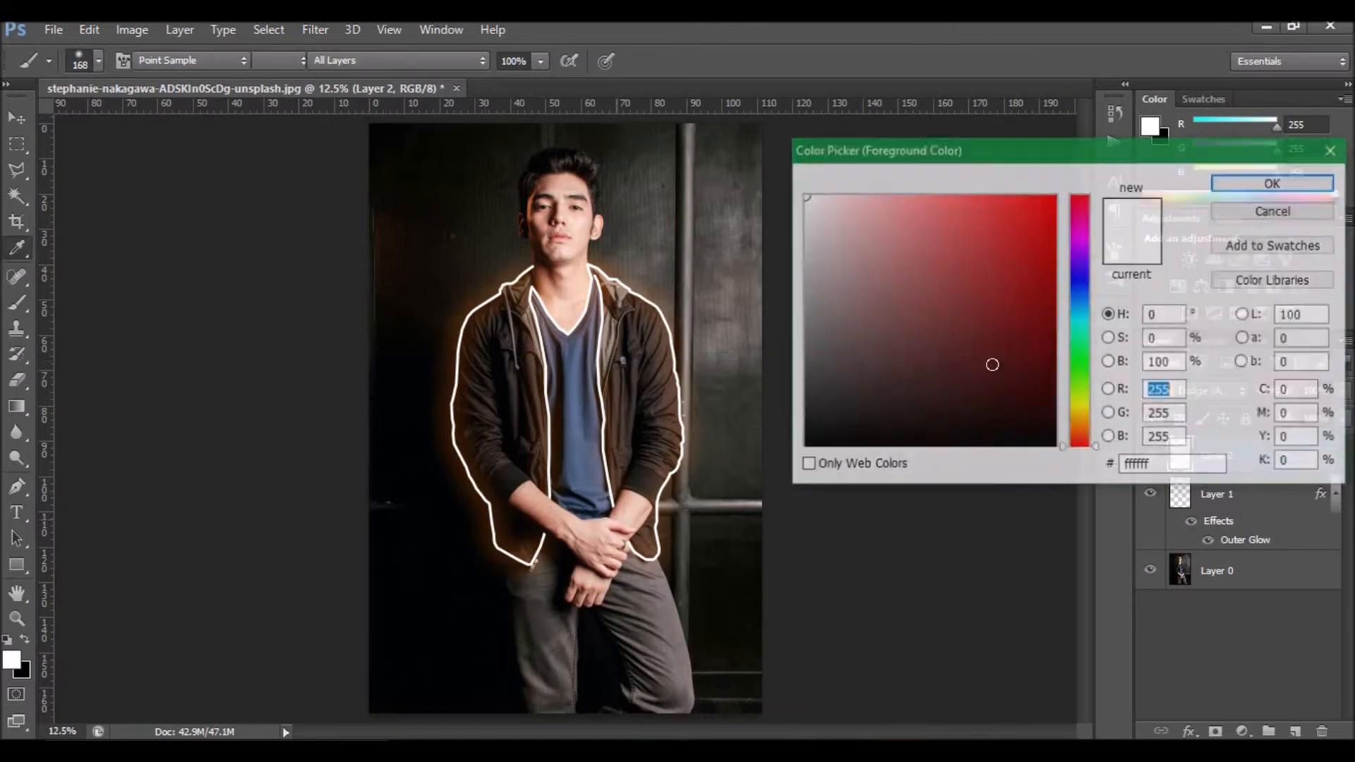
mouse_move(1077, 411)
mouse_down()
mouse_move(1077, 443)
mouse_move(1077, 432)
mouse_up()
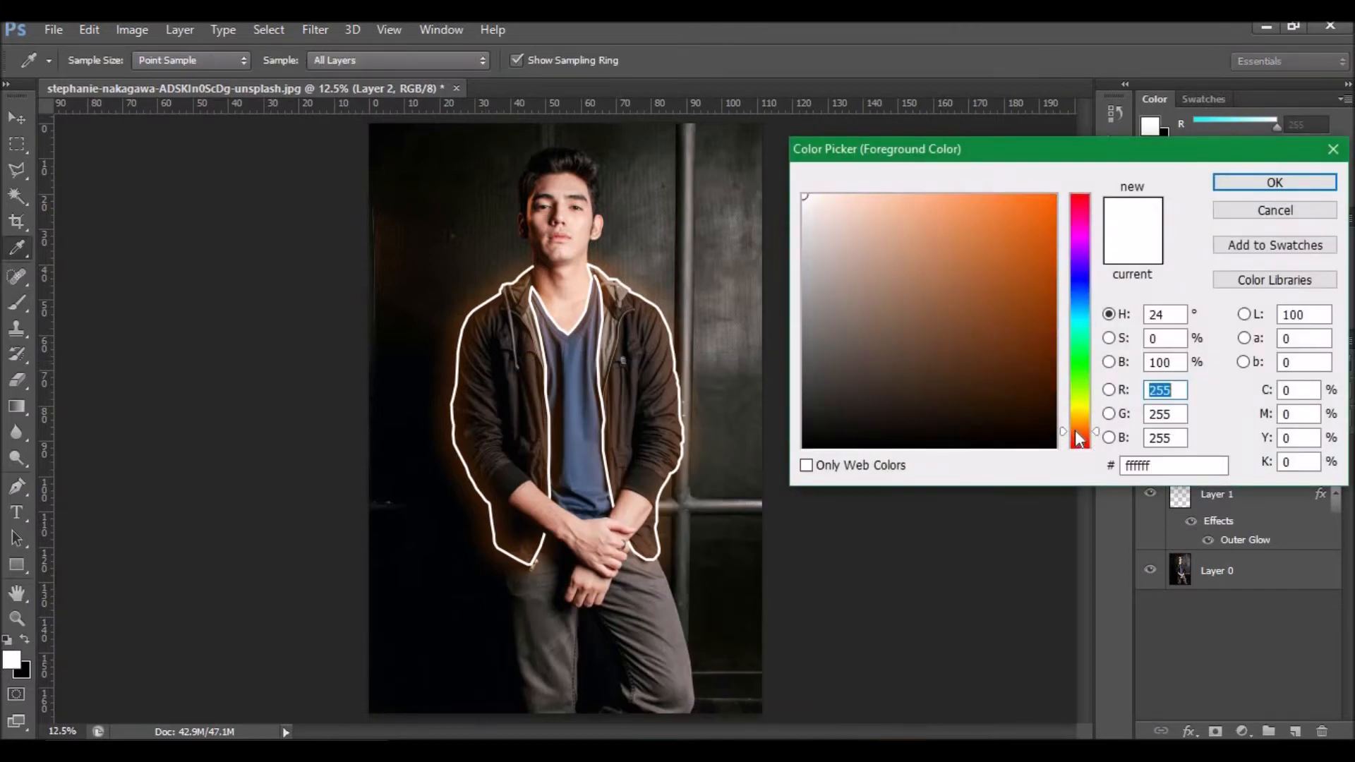
drag(1049, 203, 1050, 206)
click(1245, 180)
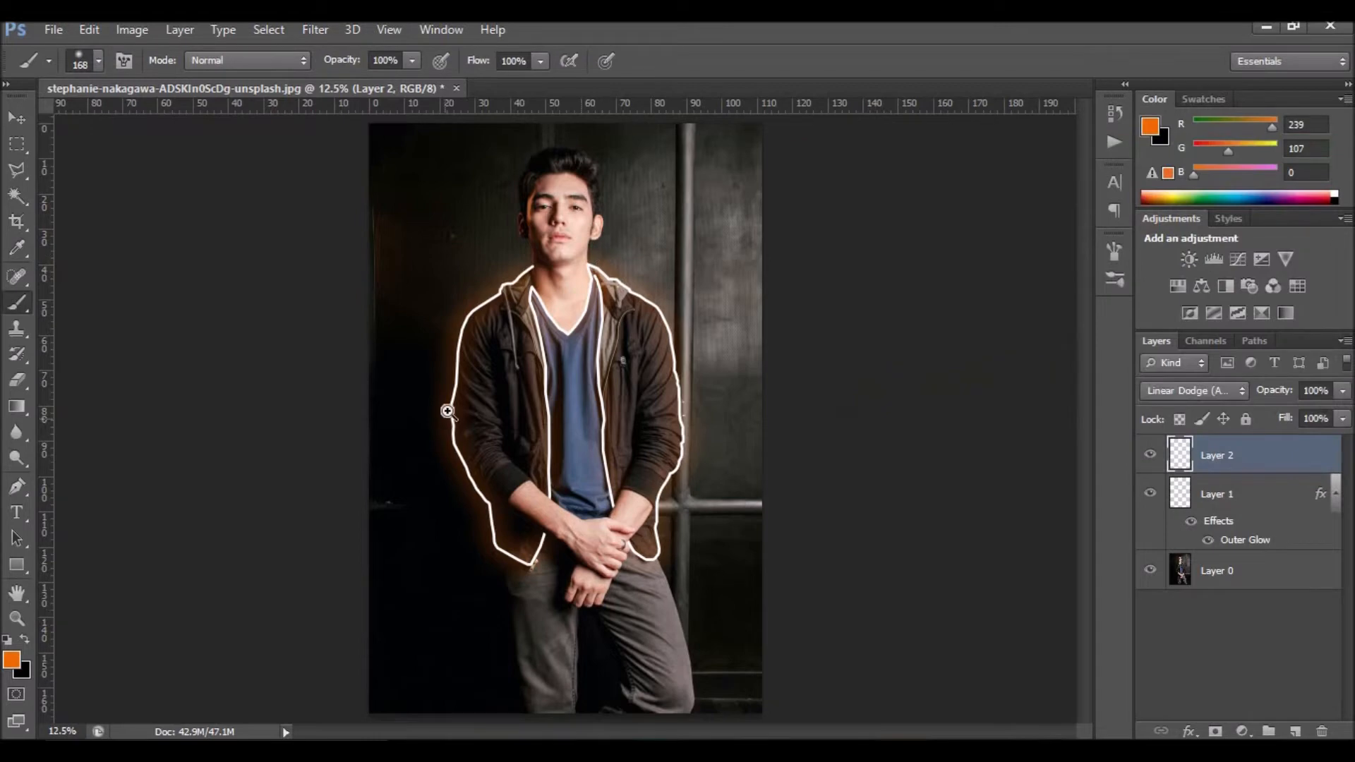
Step: Try an orange brush stroke at 100% opacity along the left side of the collar, and undo it
key(z)
click(515, 260)
click(518, 269)
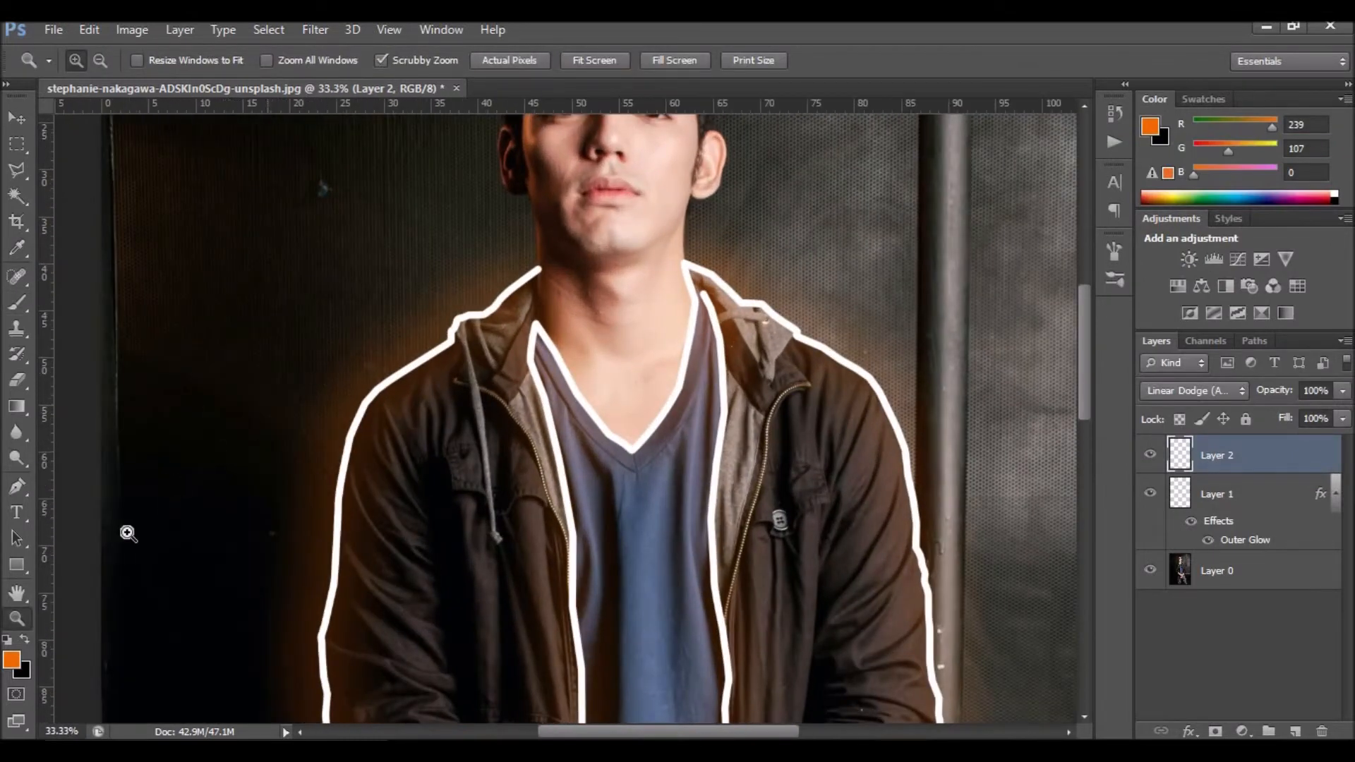
click(17, 302)
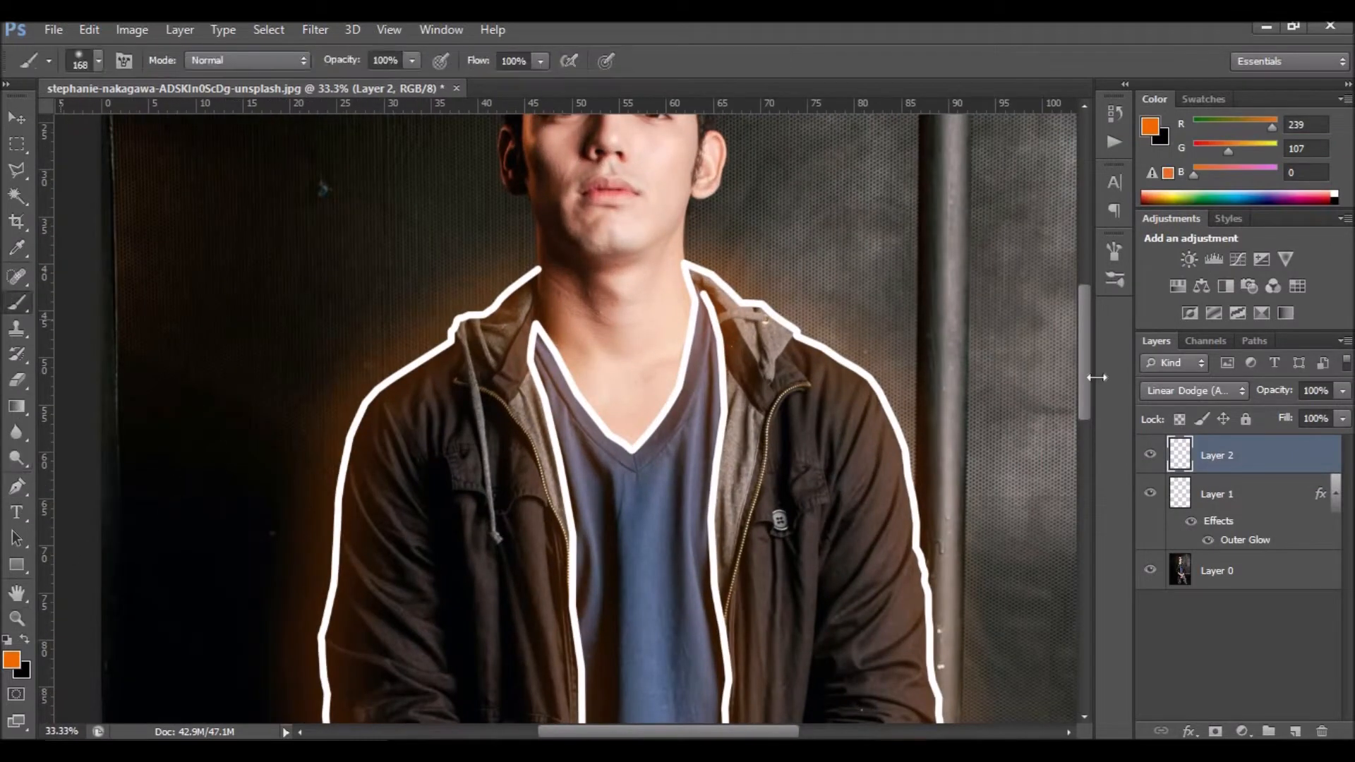
mouse_move(525, 277)
mouse_down()
mouse_move(459, 321)
mouse_move(451, 346)
mouse_up()
key(ctrl+z)
Step: Lower the Brush opacity to 30%, testing strokes along the left collar and shoulder and undoing them
click(413, 60)
click(329, 83)
drag(533, 269, 515, 284)
key(ctrl+z)
click(413, 61)
mouse_move(547, 263)
mouse_down()
mouse_move(482, 312)
mouse_move(448, 316)
mouse_move(444, 335)
mouse_move(385, 373)
mouse_move(356, 426)
mouse_up()
key(ctrl+z)
Step: Change the foreground colour to red-orange with RGB 239, 45, 0
click(10, 662)
drag(1076, 432, 1078, 441)
click(1274, 182)
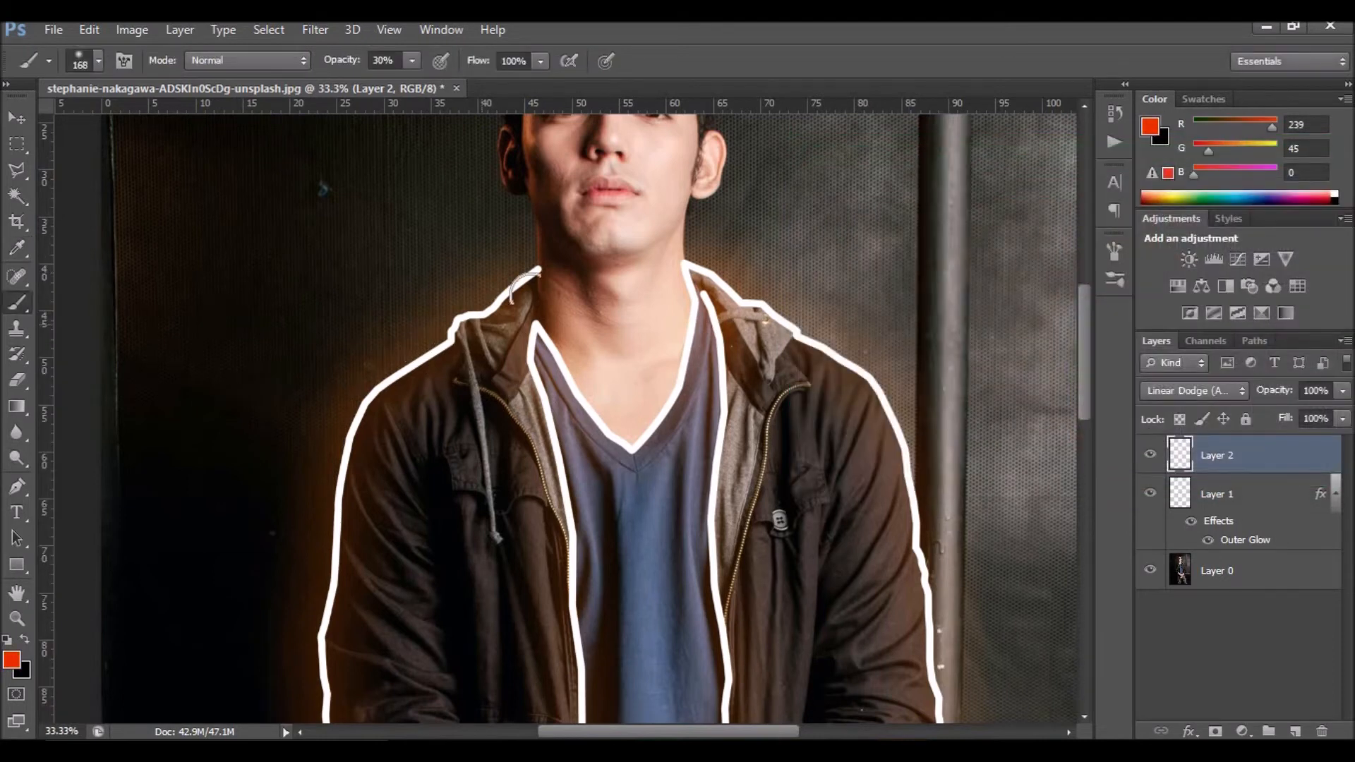
Step: Paint a red-orange glow along the jacket's left outline from collar to hem and up the left front edge
mouse_move(526, 274)
mouse_down()
mouse_move(372, 375)
mouse_move(328, 580)
mouse_move(340, 653)
mouse_move(404, 256)
mouse_up()
mouse_move(326, 372)
mouse_down()
mouse_move(343, 473)
mouse_move(398, 563)
mouse_move(437, 688)
mouse_up()
drag(503, 573, 432, 341)
mouse_move(388, 491)
mouse_down()
mouse_move(437, 508)
mouse_move(473, 487)
mouse_move(487, 449)
mouse_up()
drag(606, 219, 605, 469)
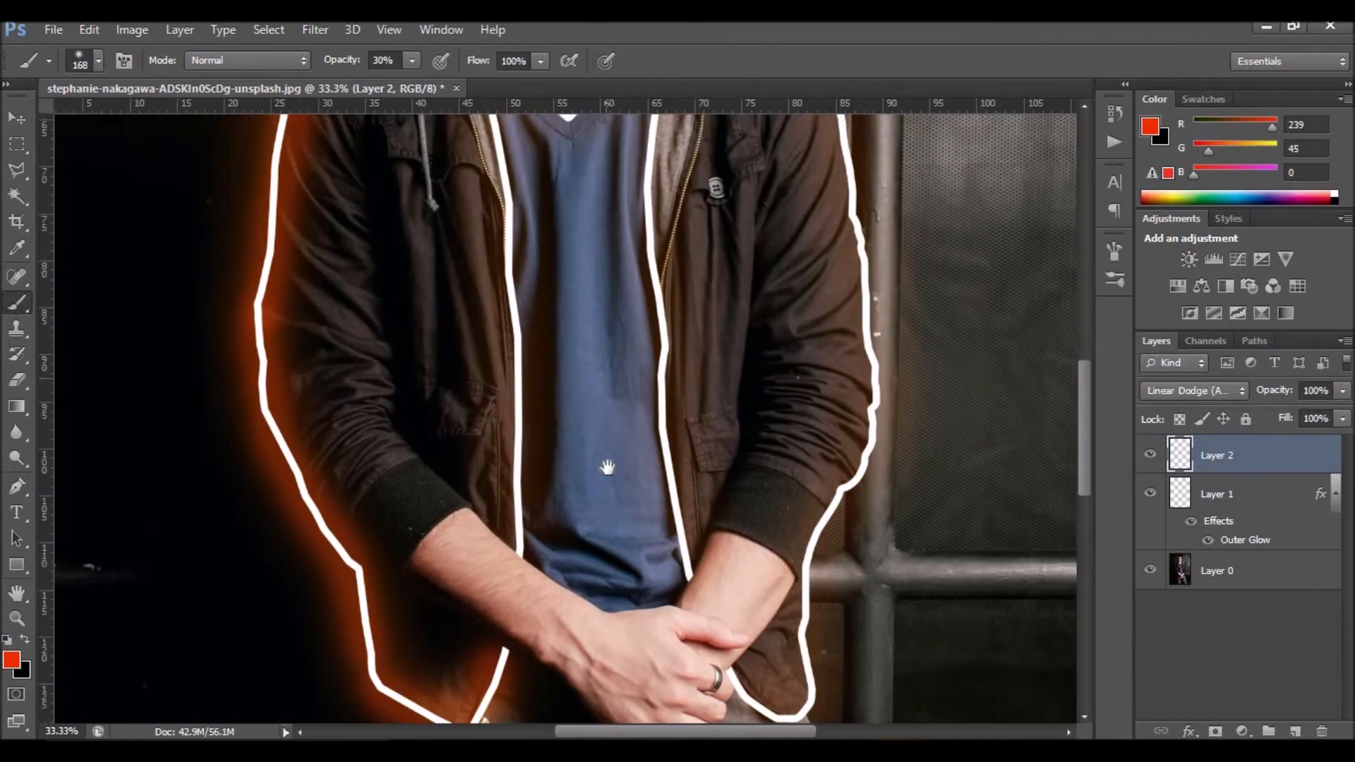
drag(520, 570, 502, 187)
drag(554, 370, 604, 655)
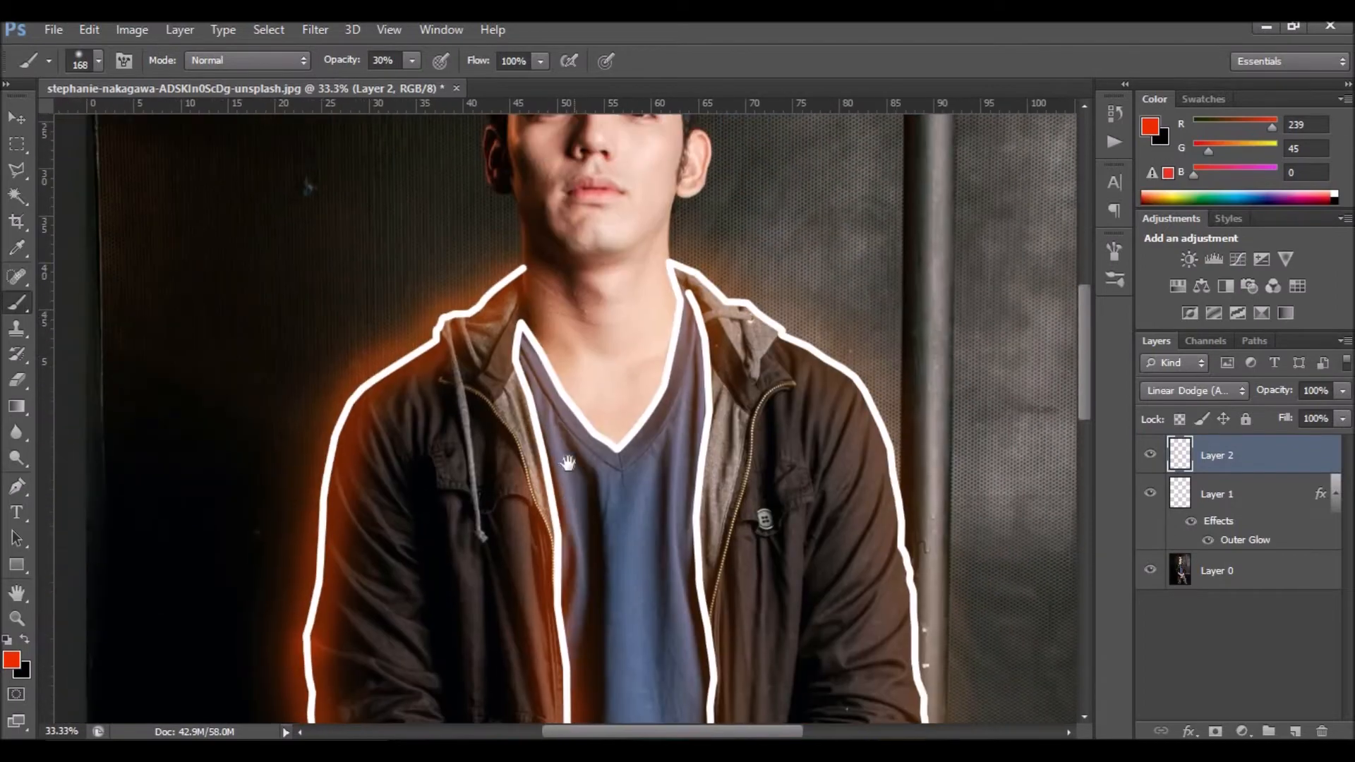
Step: Paint the red-orange glow along the jacket's right outline and hem, the right front edge and the V-neckline
mouse_move(527, 396)
mouse_down()
mouse_move(507, 319)
mouse_move(616, 453)
mouse_move(659, 341)
mouse_move(669, 264)
mouse_move(685, 260)
mouse_move(791, 326)
mouse_move(873, 417)
mouse_move(914, 682)
mouse_move(711, 229)
mouse_move(693, 374)
mouse_move(642, 499)
mouse_move(633, 628)
mouse_up()
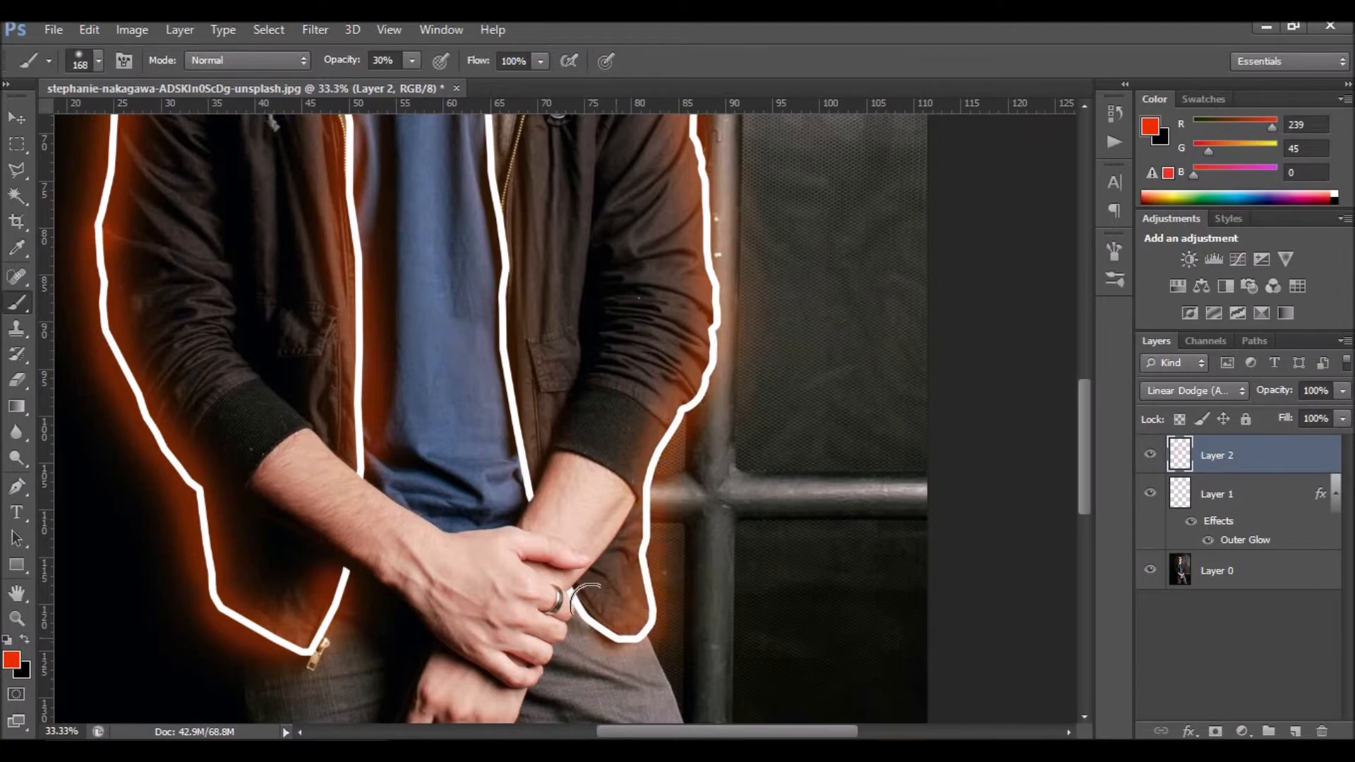
mouse_move(520, 496)
mouse_down()
mouse_move(547, 604)
mouse_move(524, 191)
mouse_up()
drag(552, 379, 551, 598)
mouse_move(504, 430)
mouse_down()
mouse_move(530, 262)
mouse_move(497, 227)
mouse_up()
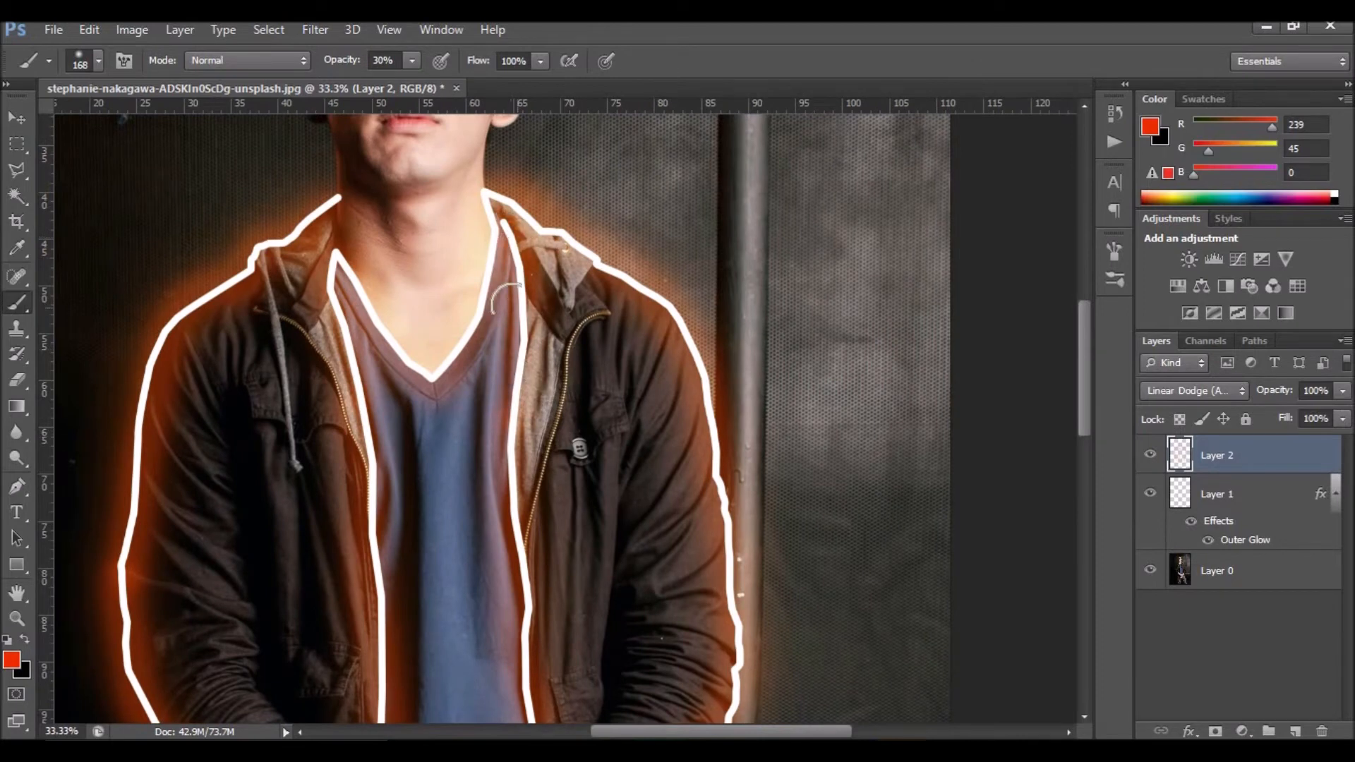
mouse_move(452, 367)
mouse_down()
mouse_move(422, 374)
mouse_move(332, 263)
mouse_up()
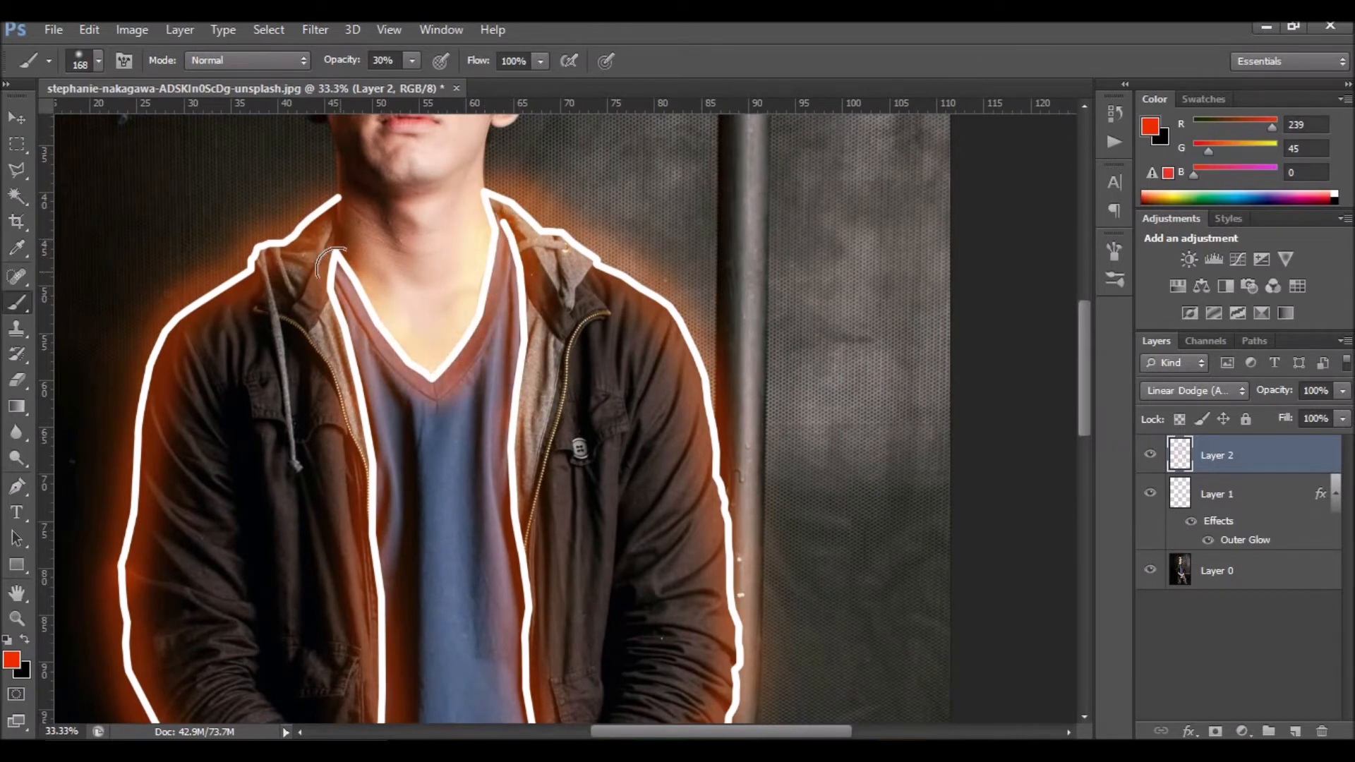
Step: Fit the whole image in view, enlarge the Brush to 600 px and lower its opacity to 15%
key(z)
right_click(392, 321)
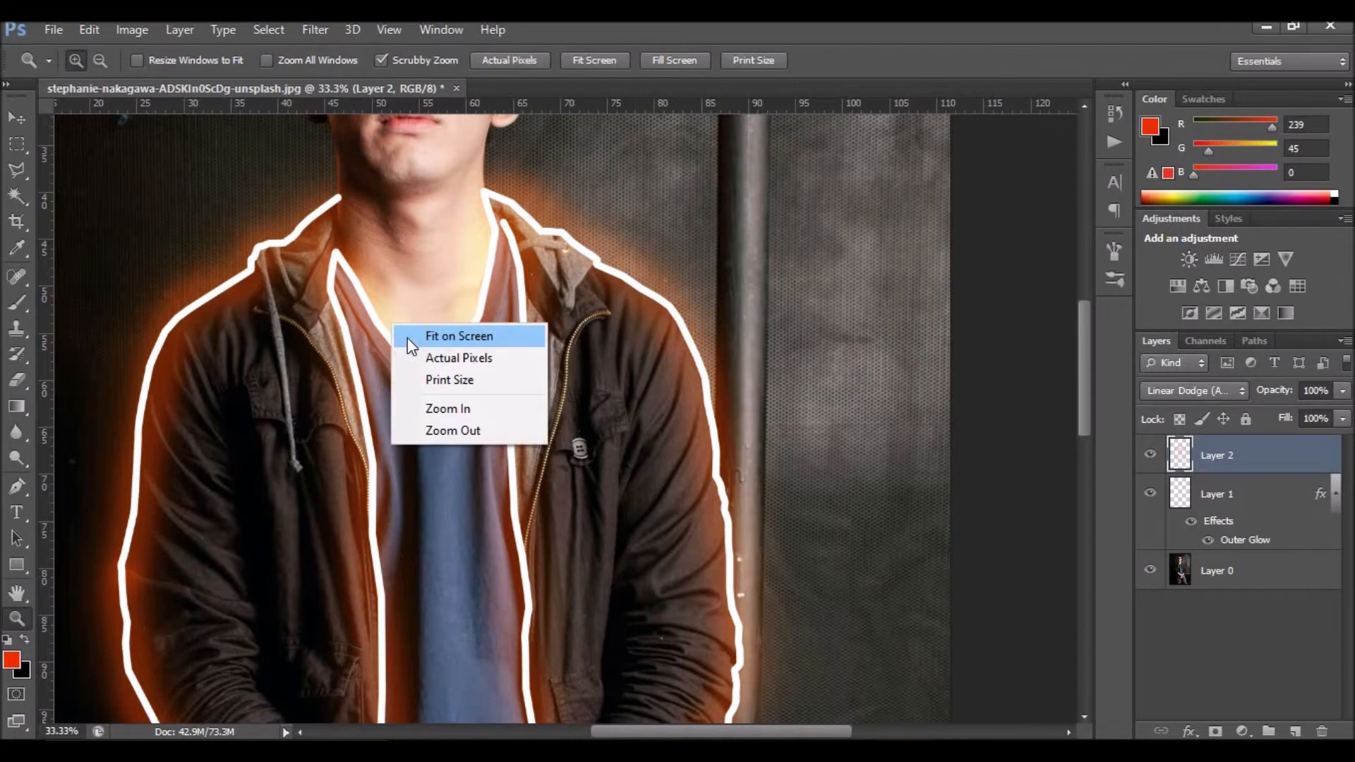
click(408, 337)
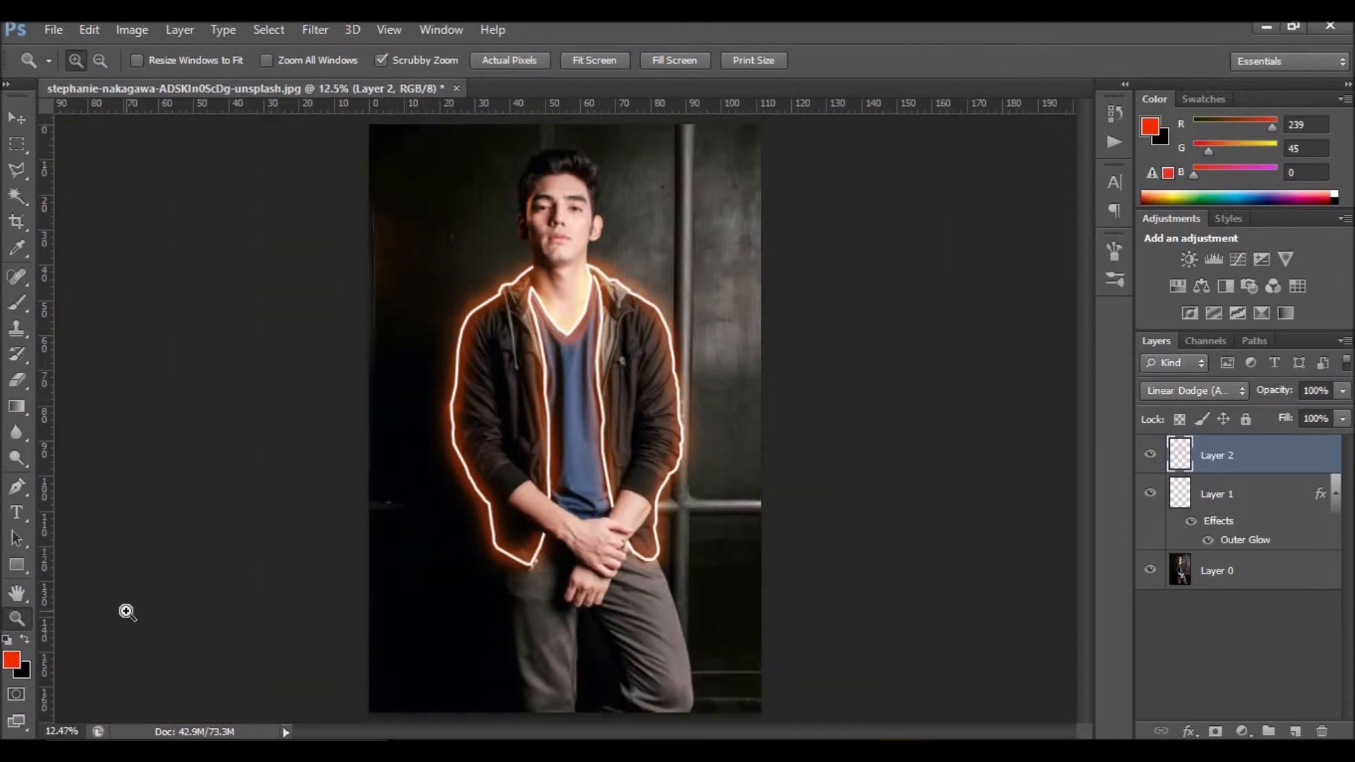
key(b)
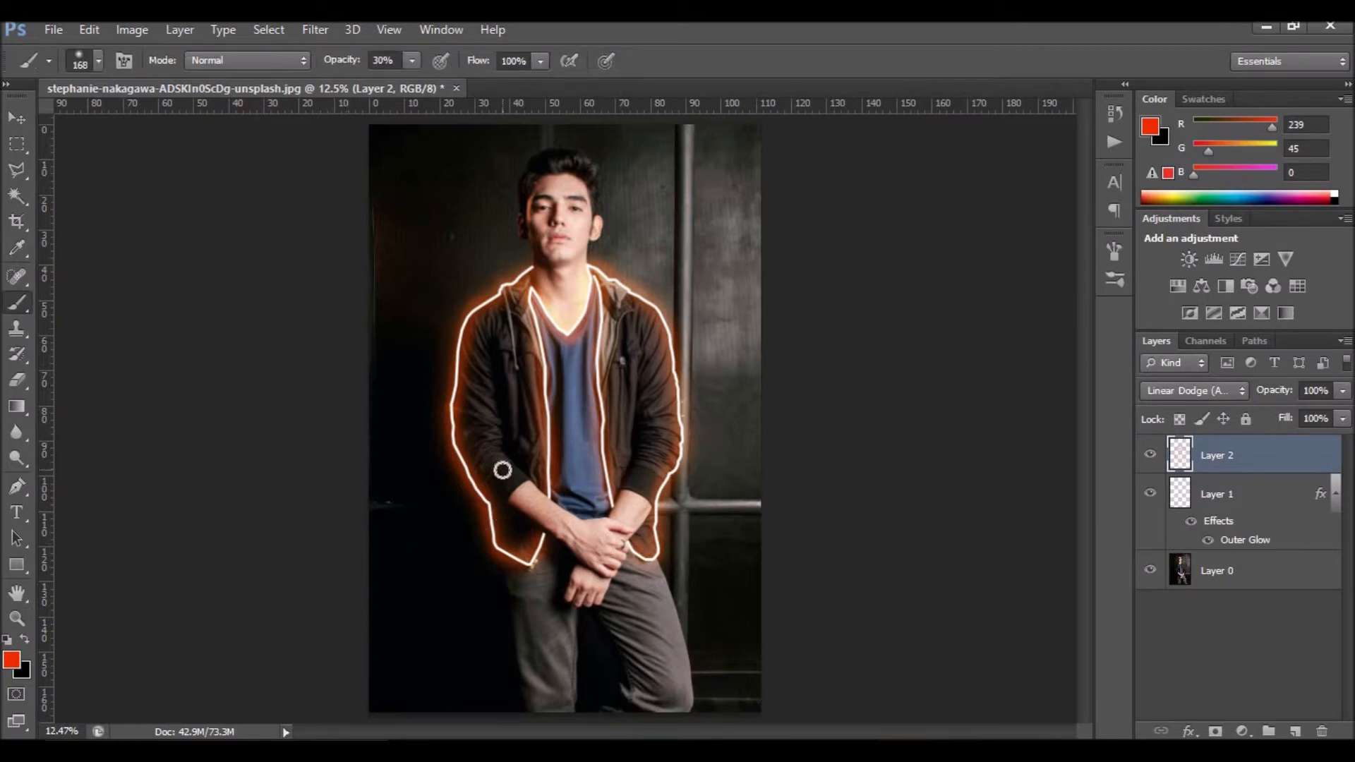
key(bracketright)
key(bracketright)
key(bracketright)
key(bracketright)
key(bracketright)
key(bracketright)
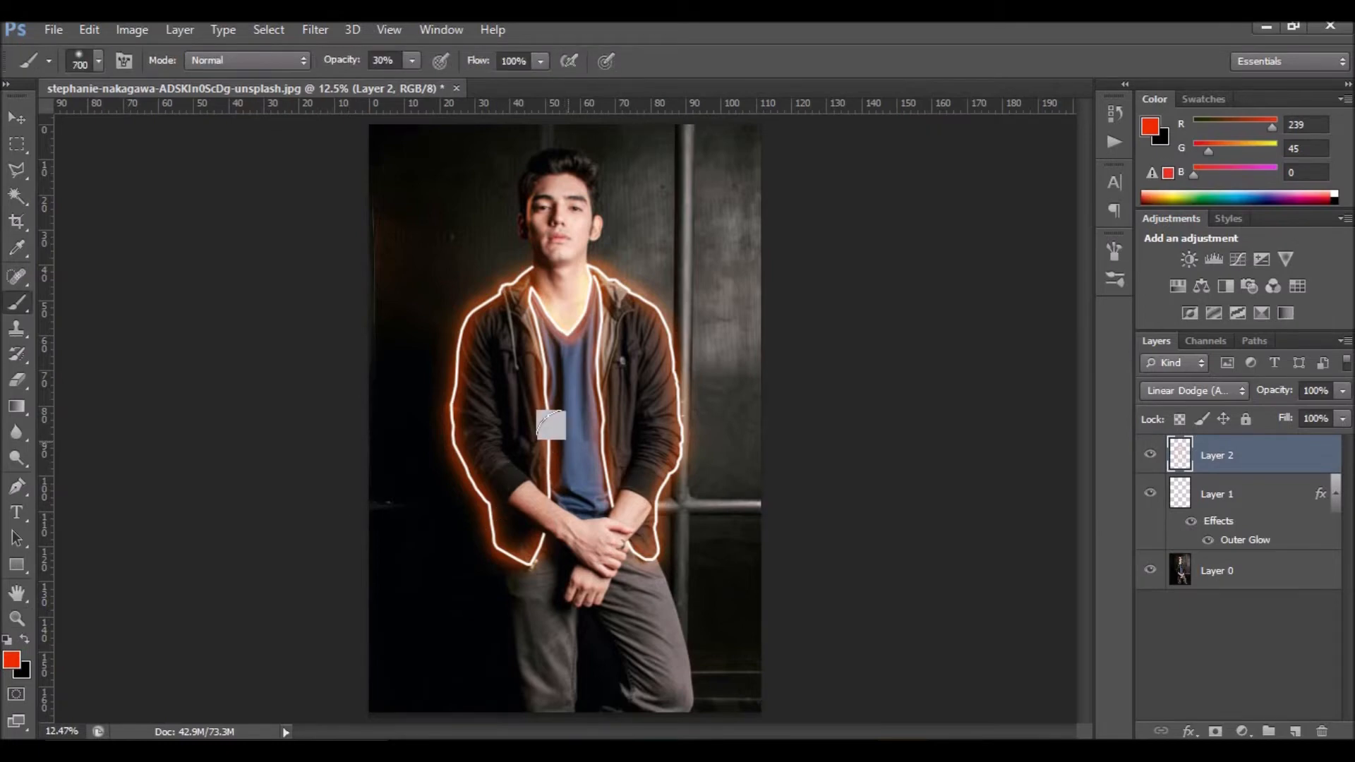
click(415, 60)
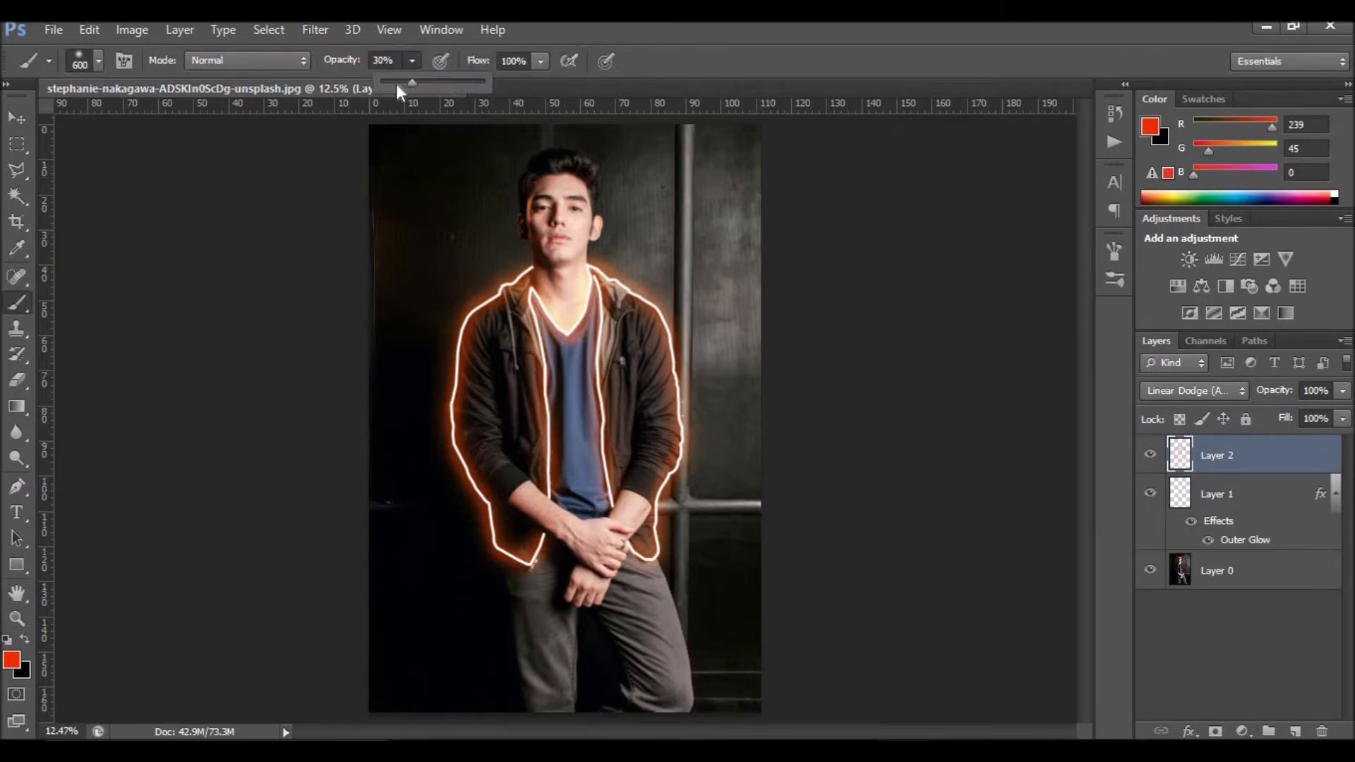
Step: Paint a wide, faint red-orange glow around the jacket, using an 800–900 px Brush at 15% opacity and a 1100 px one at 8%
click(596, 283)
key(bracketright)
key(bracketright)
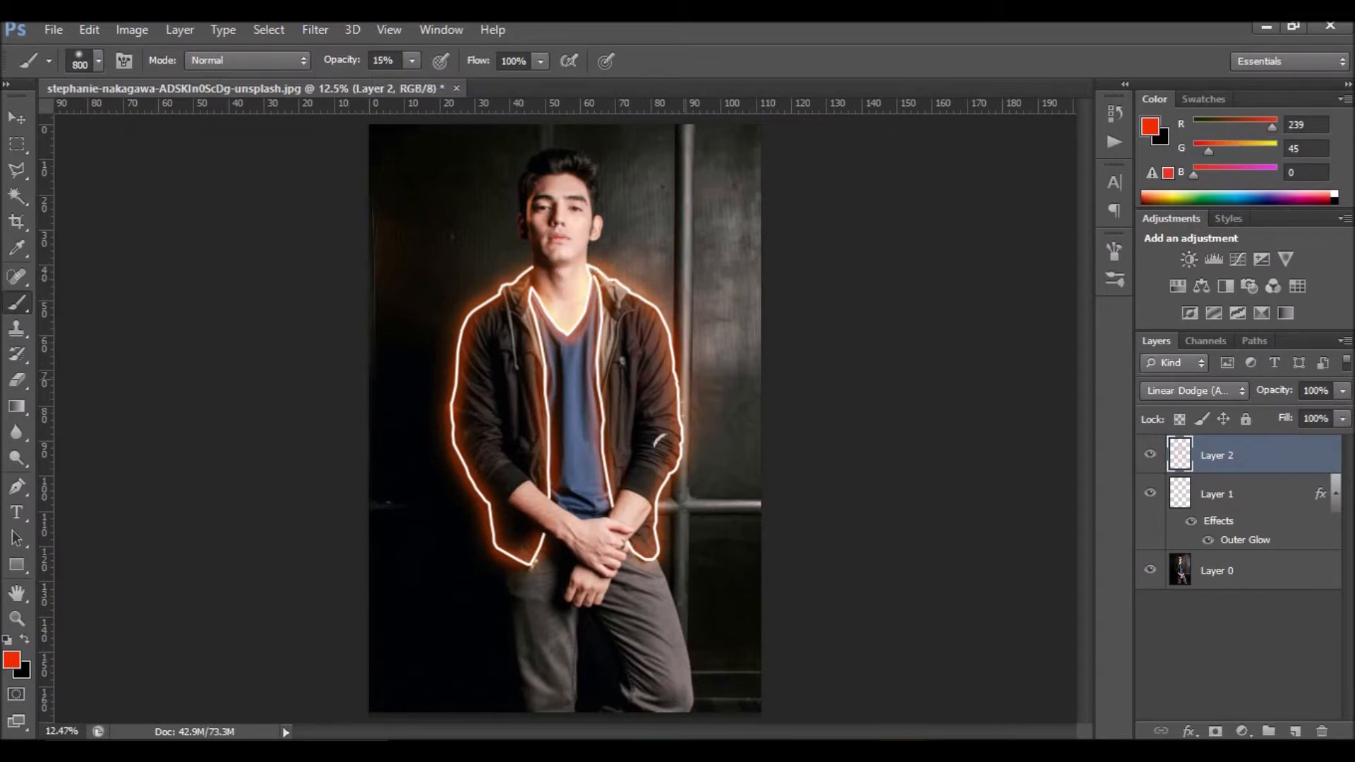
drag(436, 384, 470, 525)
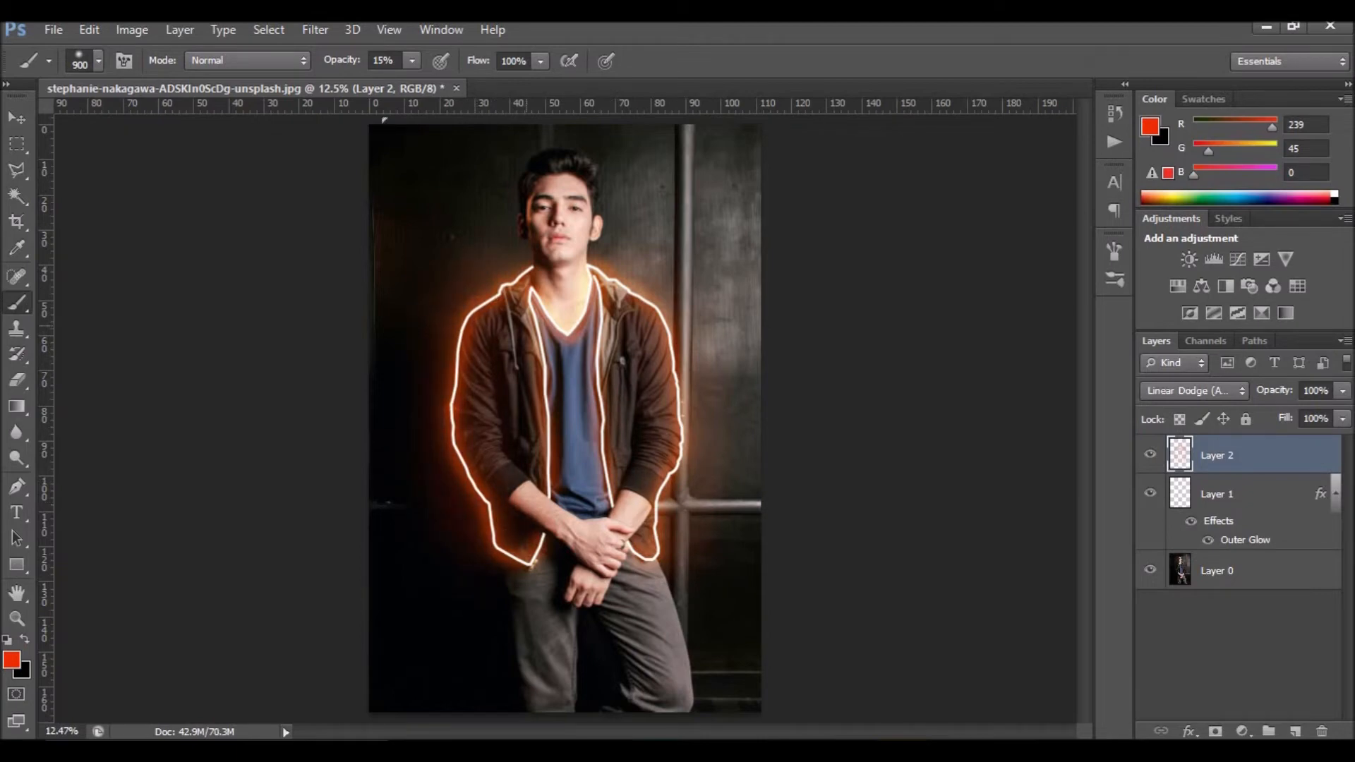
click(412, 61)
key(bracketright)
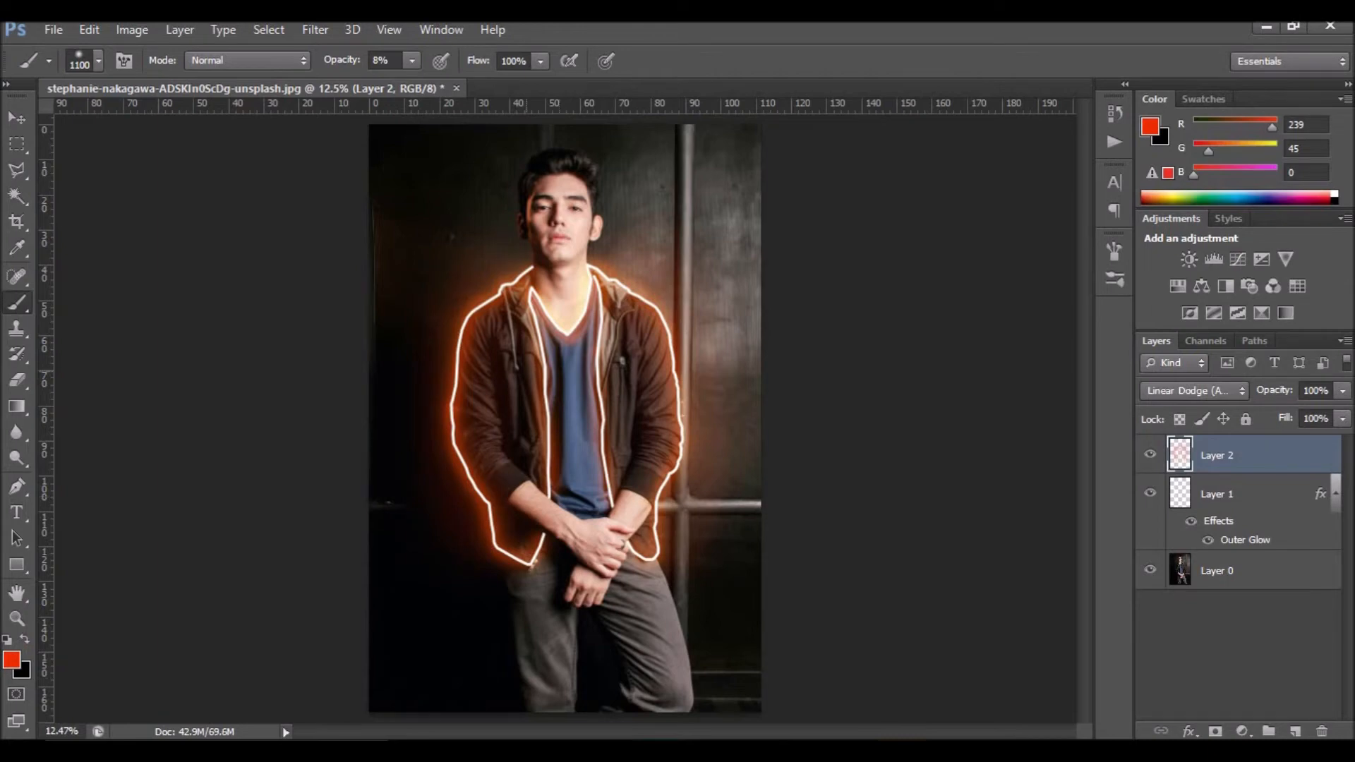
Step: Add a new layer above the glow layer and set its blend mode to Overlay
key(z)
click(501, 321)
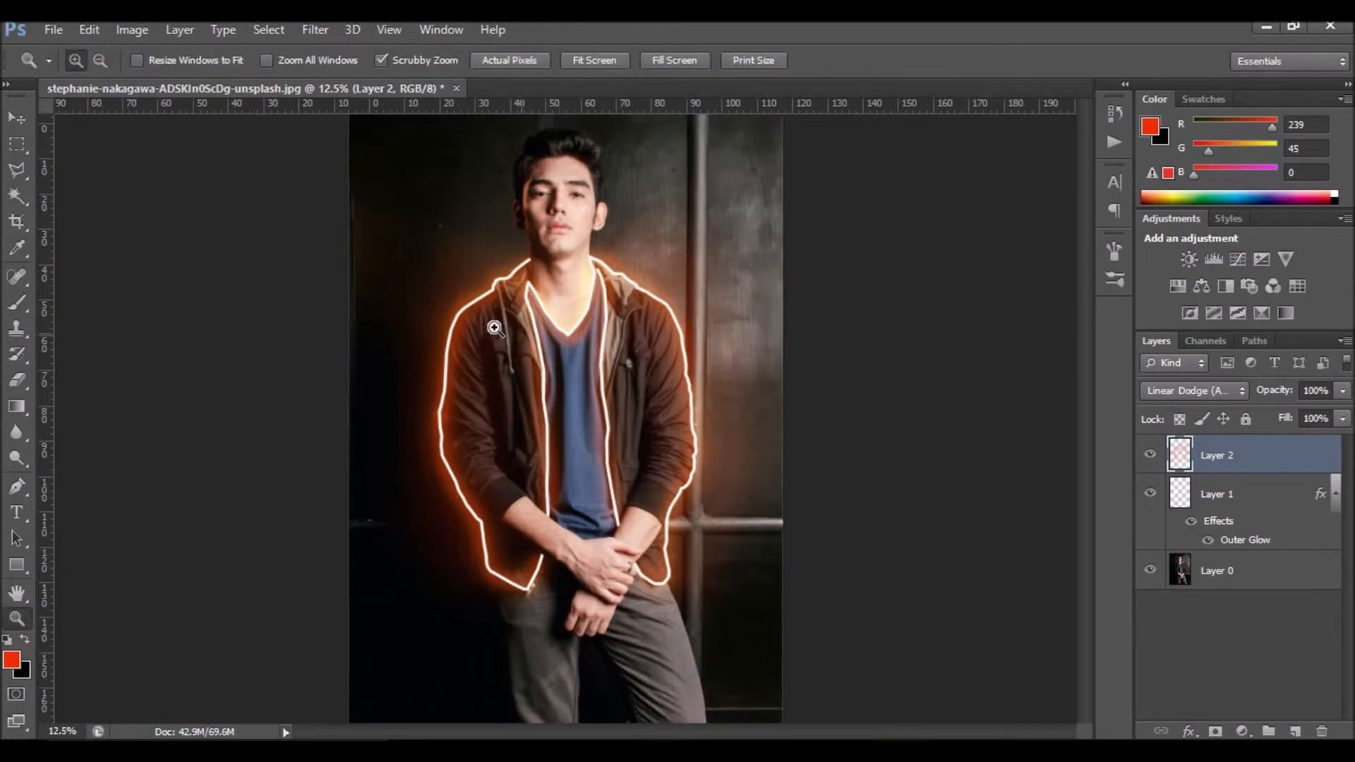
click(501, 321)
click(566, 383)
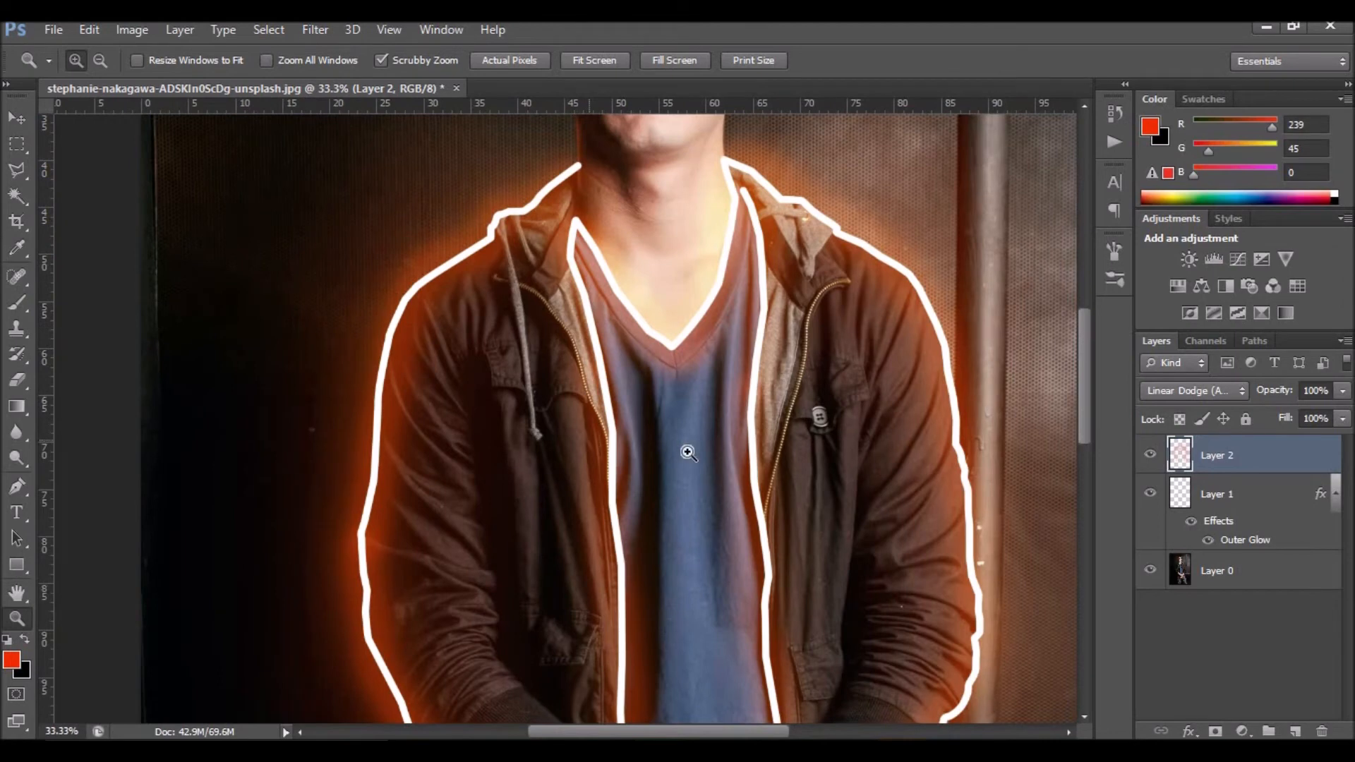
click(1295, 731)
click(1201, 391)
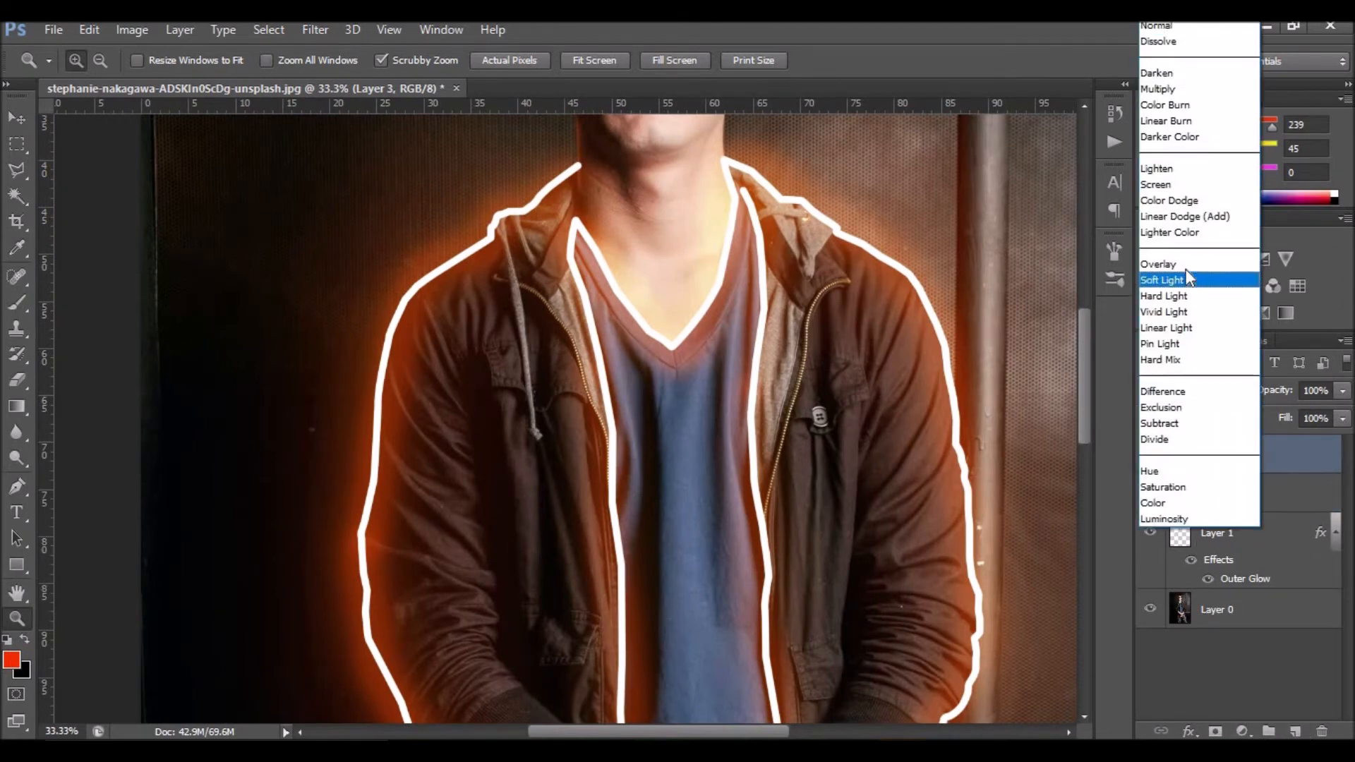
click(1165, 264)
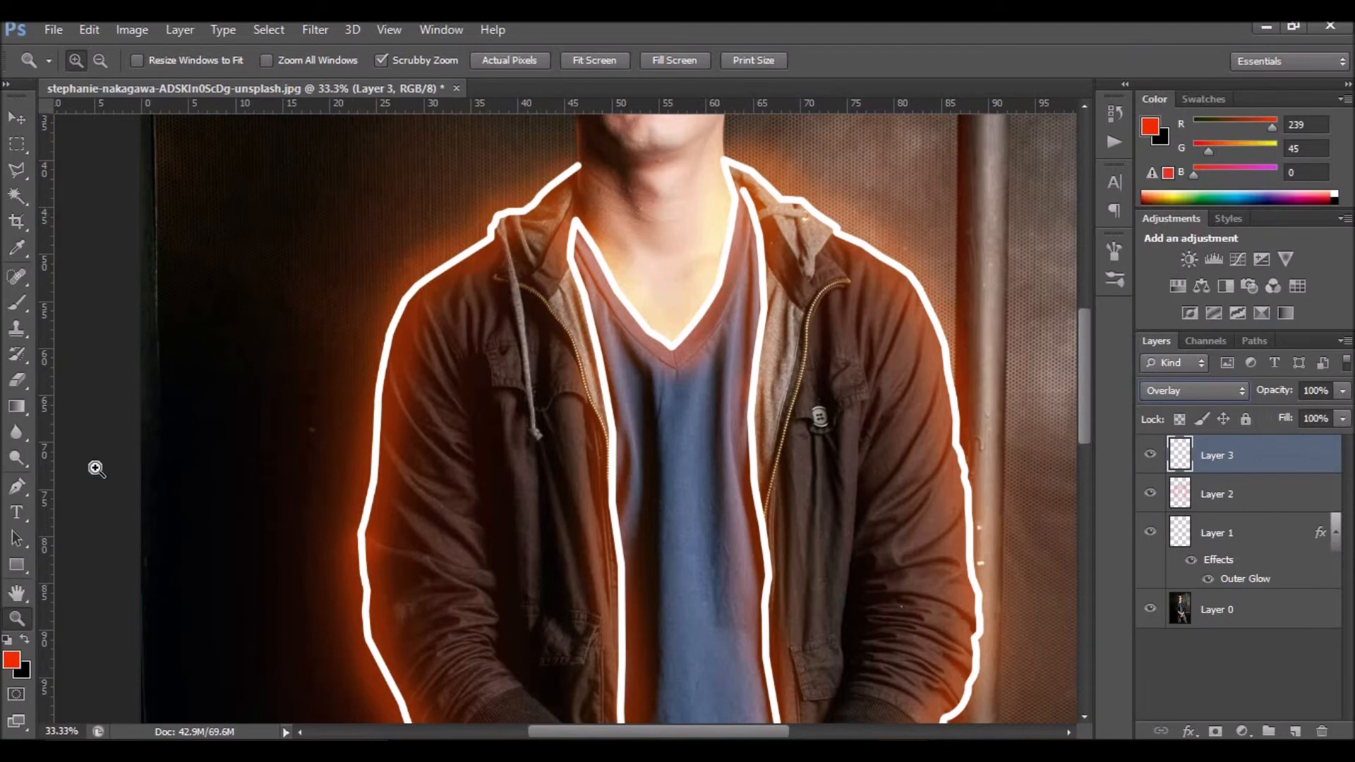
Step: Shrink the Brush to 90 px and paint faint red-orange light along the jacket's left shoulder and sleeve at 8% opacity
click(17, 303)
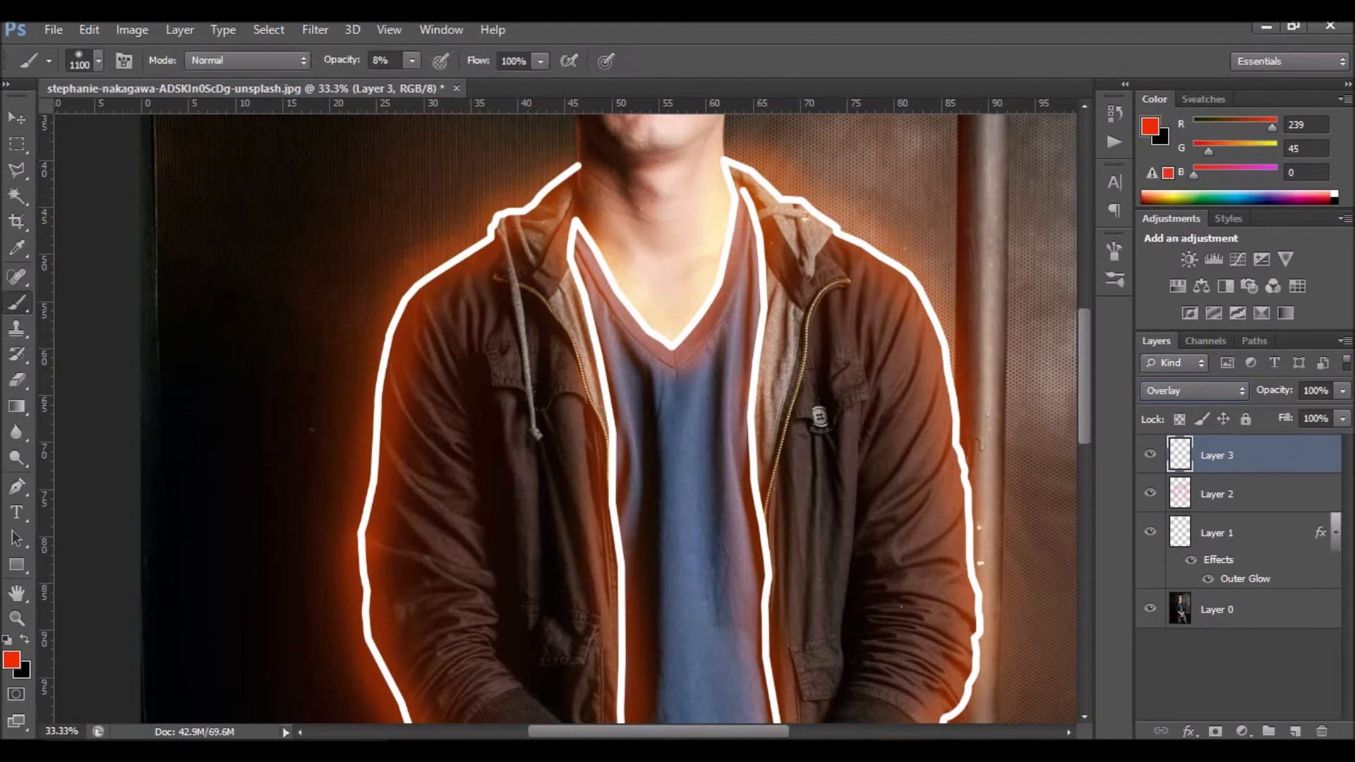
key(bracketleft)
key(bracketleft)
key(bracketleft)
key(bracketleft)
key(bracketleft)
key(bracketleft)
key(bracketleft)
key(bracketleft)
key(bracketleft)
key(bracketleft)
key(bracketleft)
key(bracketleft)
mouse_move(470, 296)
mouse_down()
mouse_move(480, 318)
mouse_move(447, 477)
mouse_move(411, 496)
mouse_move(475, 537)
mouse_move(393, 564)
mouse_move(468, 575)
mouse_move(377, 530)
mouse_up()
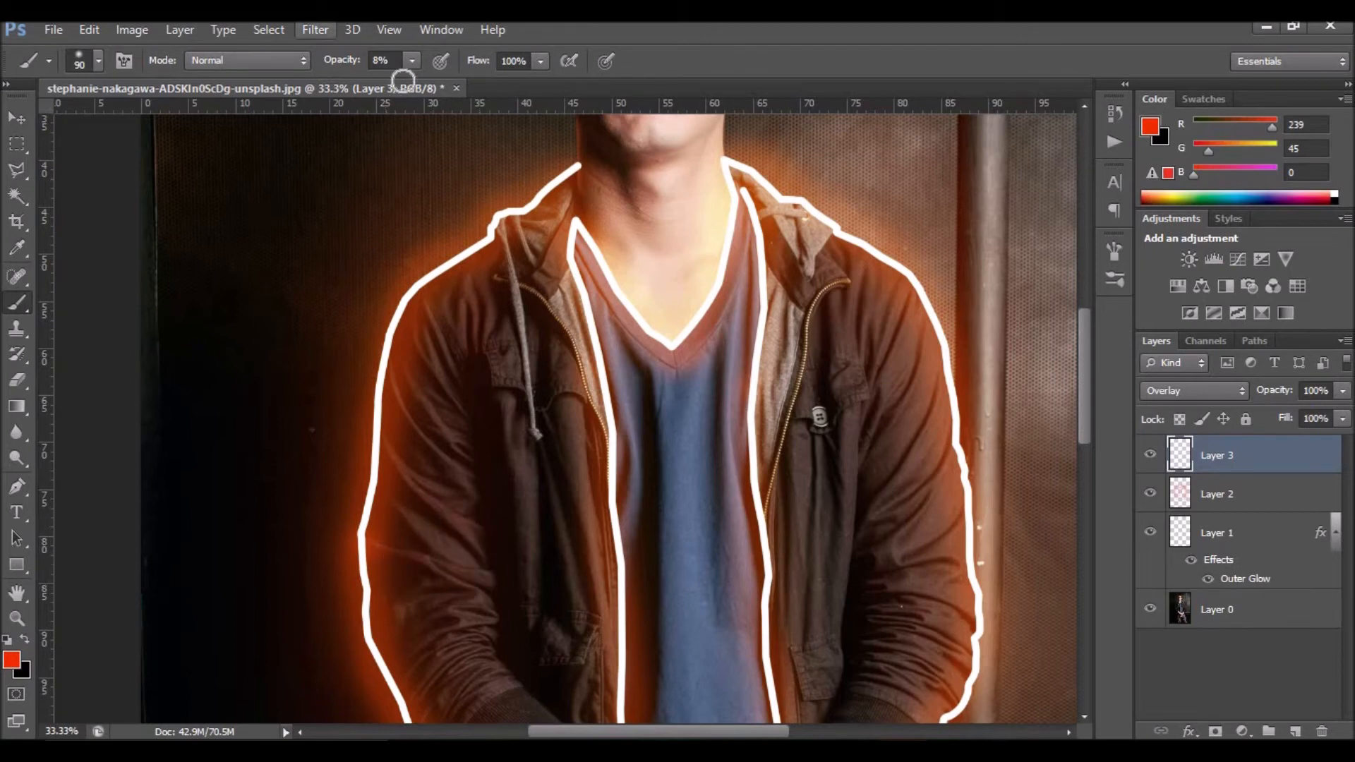
Step: Raise the Brush opacity to 18% and paint red-orange light over the folds of the left sleeve and left front panel
click(410, 61)
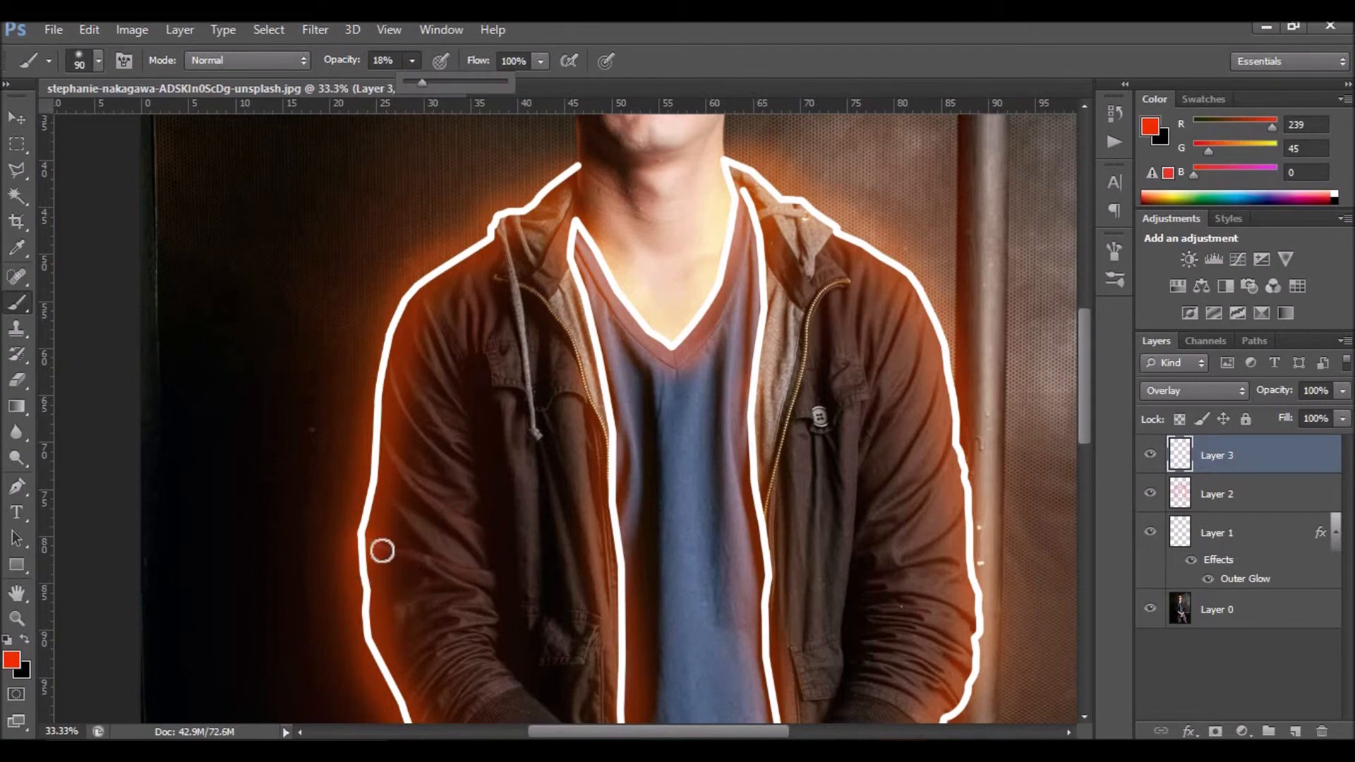
mouse_move(384, 551)
mouse_down()
mouse_move(479, 576)
mouse_move(393, 554)
mouse_move(453, 573)
mouse_move(465, 643)
mouse_move(393, 456)
mouse_move(480, 546)
mouse_move(454, 434)
mouse_move(395, 399)
mouse_move(464, 452)
mouse_move(426, 418)
mouse_up()
mouse_move(508, 407)
mouse_down()
mouse_move(526, 497)
mouse_move(528, 447)
mouse_move(542, 609)
mouse_move(570, 487)
mouse_move(574, 406)
mouse_up()
drag(590, 539, 594, 585)
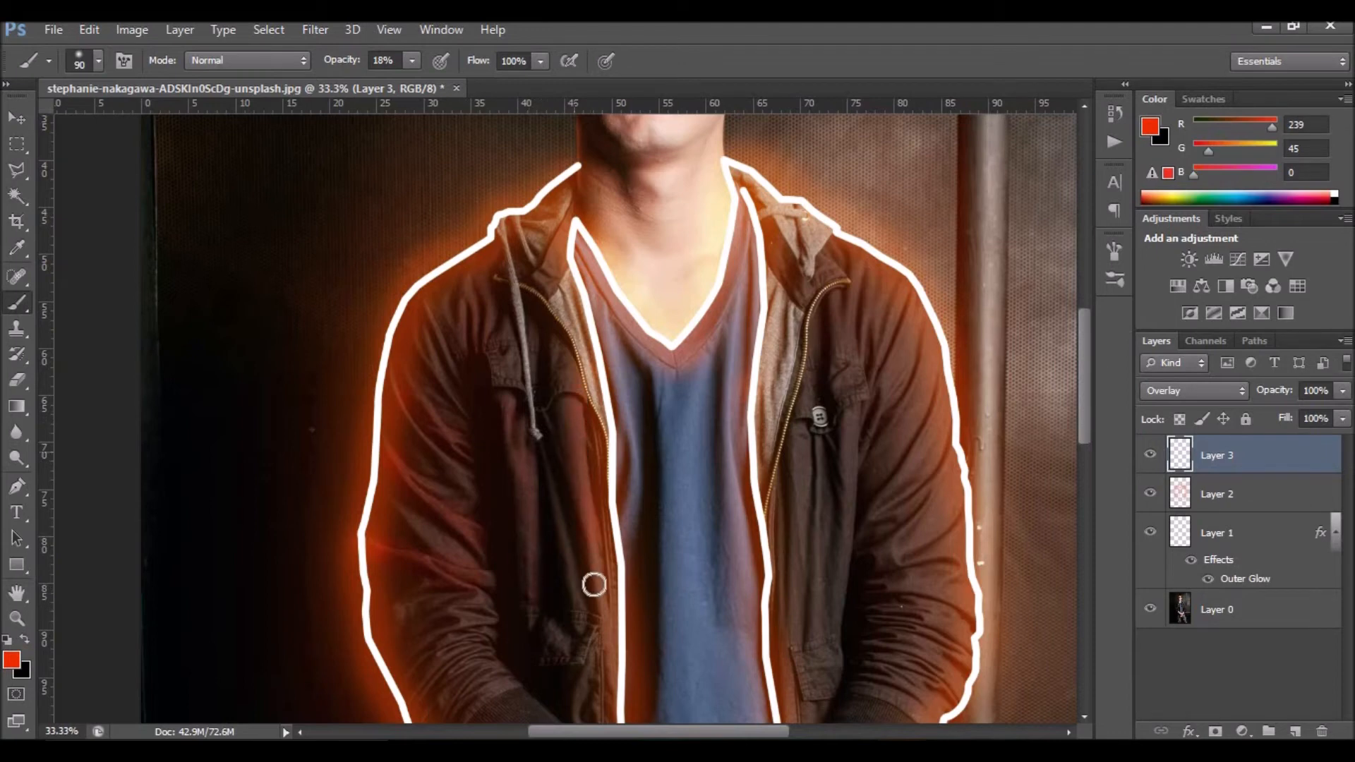
Step: Paint red-orange light over the right sleeve, the right front panel and pocket, and the lower left sleeve
mouse_move(874, 307)
mouse_down()
mouse_move(858, 369)
mouse_move(872, 327)
mouse_move(914, 296)
mouse_move(881, 383)
mouse_move(932, 275)
mouse_move(921, 350)
mouse_move(870, 464)
mouse_move(903, 455)
mouse_move(938, 379)
mouse_move(869, 512)
mouse_move(913, 514)
mouse_move(935, 457)
mouse_move(950, 455)
mouse_move(880, 550)
mouse_move(952, 555)
mouse_move(958, 523)
mouse_move(886, 553)
mouse_move(948, 554)
mouse_move(958, 597)
mouse_move(948, 548)
mouse_move(835, 582)
mouse_move(868, 586)
mouse_move(819, 509)
mouse_move(838, 498)
mouse_move(821, 352)
mouse_move(805, 552)
mouse_move(803, 483)
mouse_move(820, 427)
mouse_move(810, 609)
mouse_move(818, 567)
mouse_up()
drag(764, 419, 699, 250)
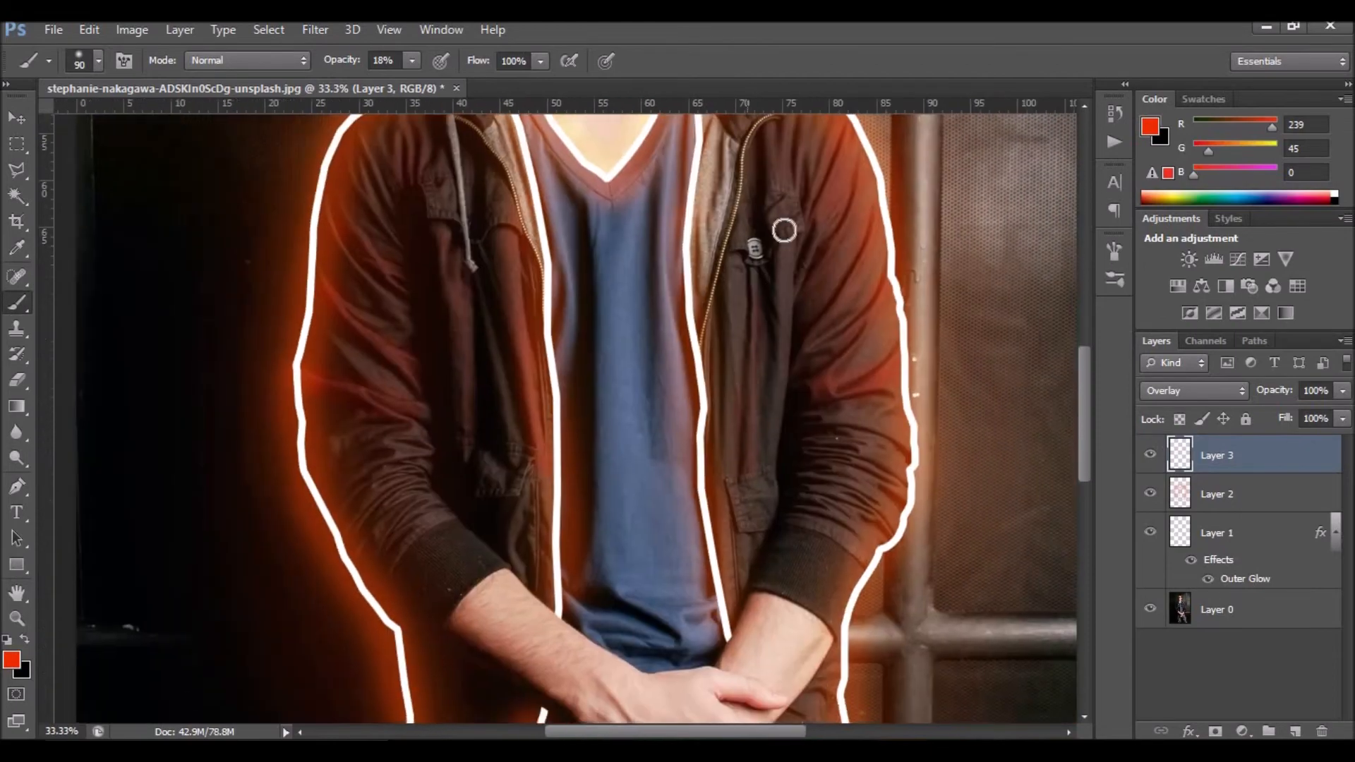
drag(777, 464, 735, 516)
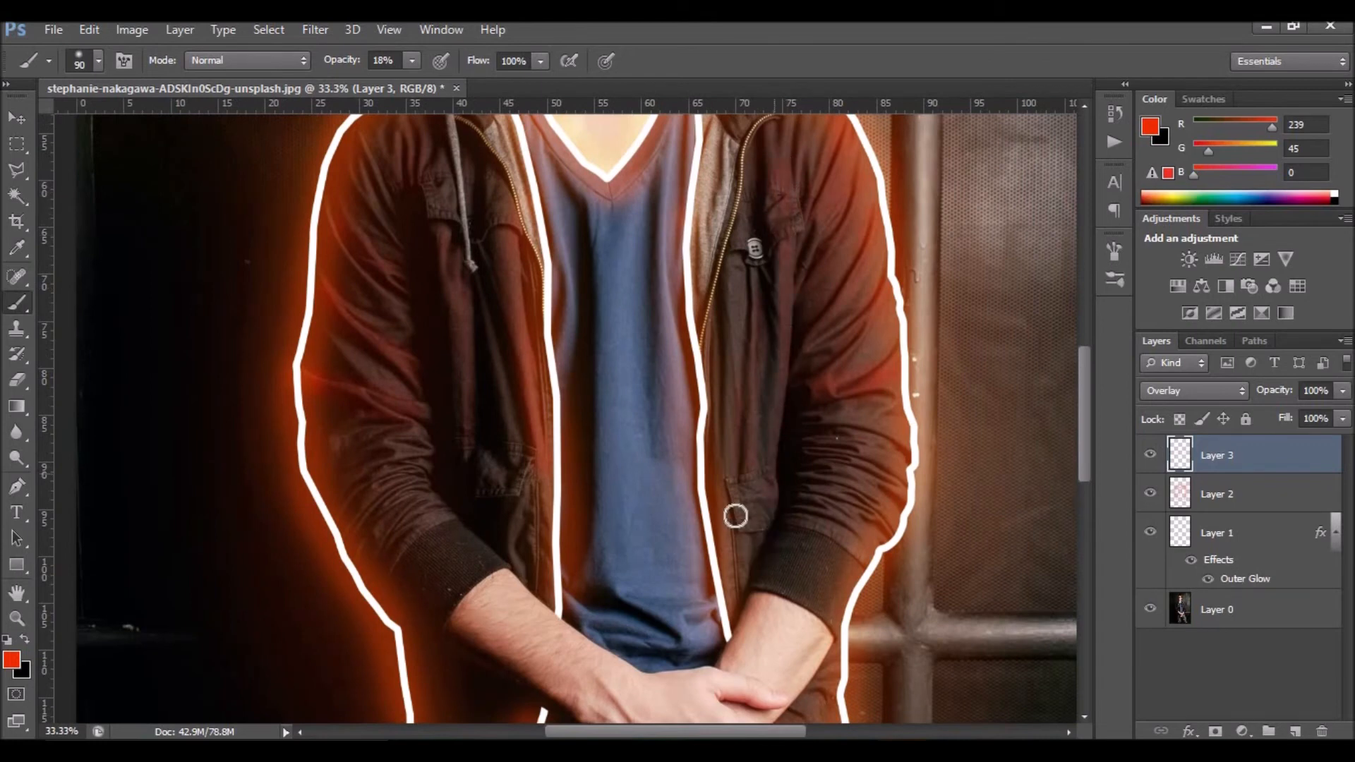
mouse_move(473, 266)
mouse_down()
mouse_move(485, 486)
mouse_move(504, 169)
mouse_move(482, 154)
mouse_move(506, 232)
mouse_move(495, 267)
mouse_move(441, 160)
mouse_move(420, 161)
mouse_move(438, 301)
mouse_move(442, 156)
mouse_up()
drag(442, 496, 394, 378)
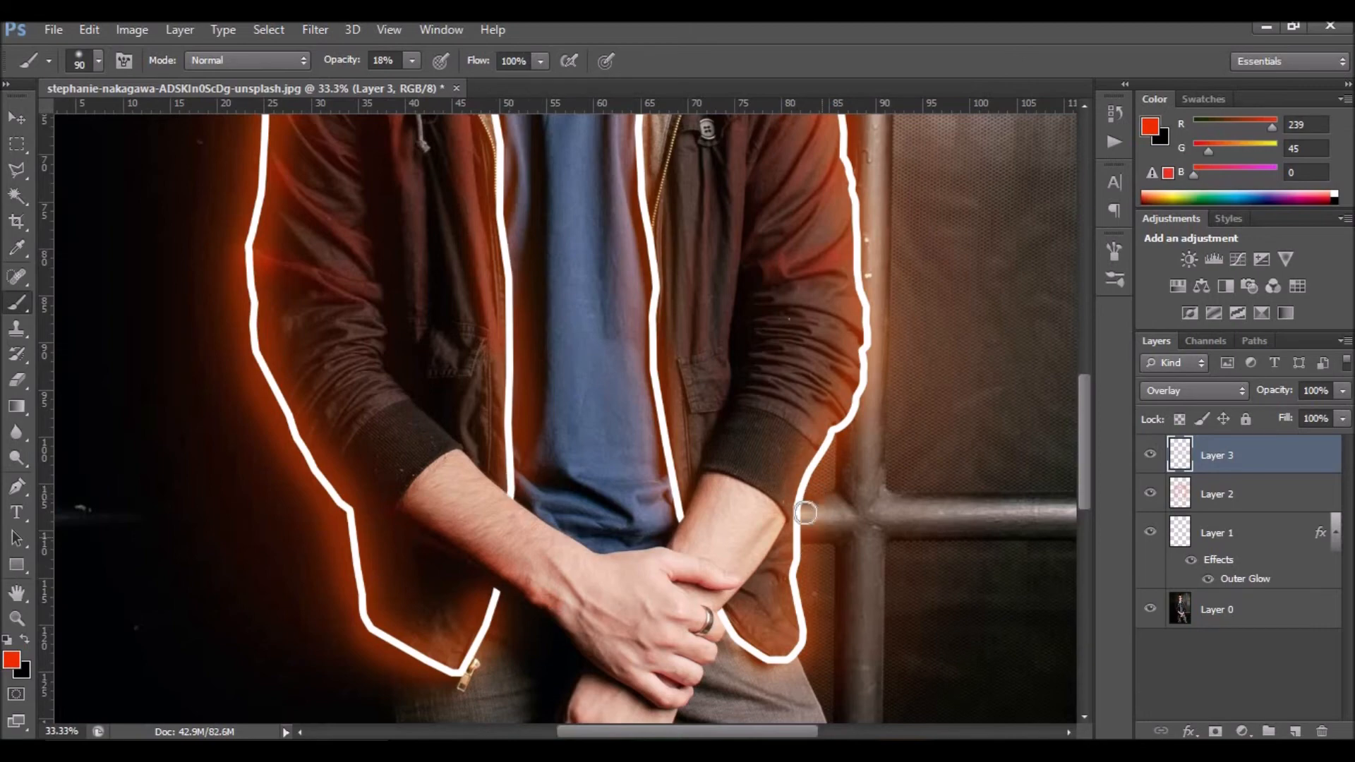
Step: Reduce the Brush to 60 px and paint red-orange light on the lower jacket, the forearm edges and the clasped hands
key(z)
click(713, 584)
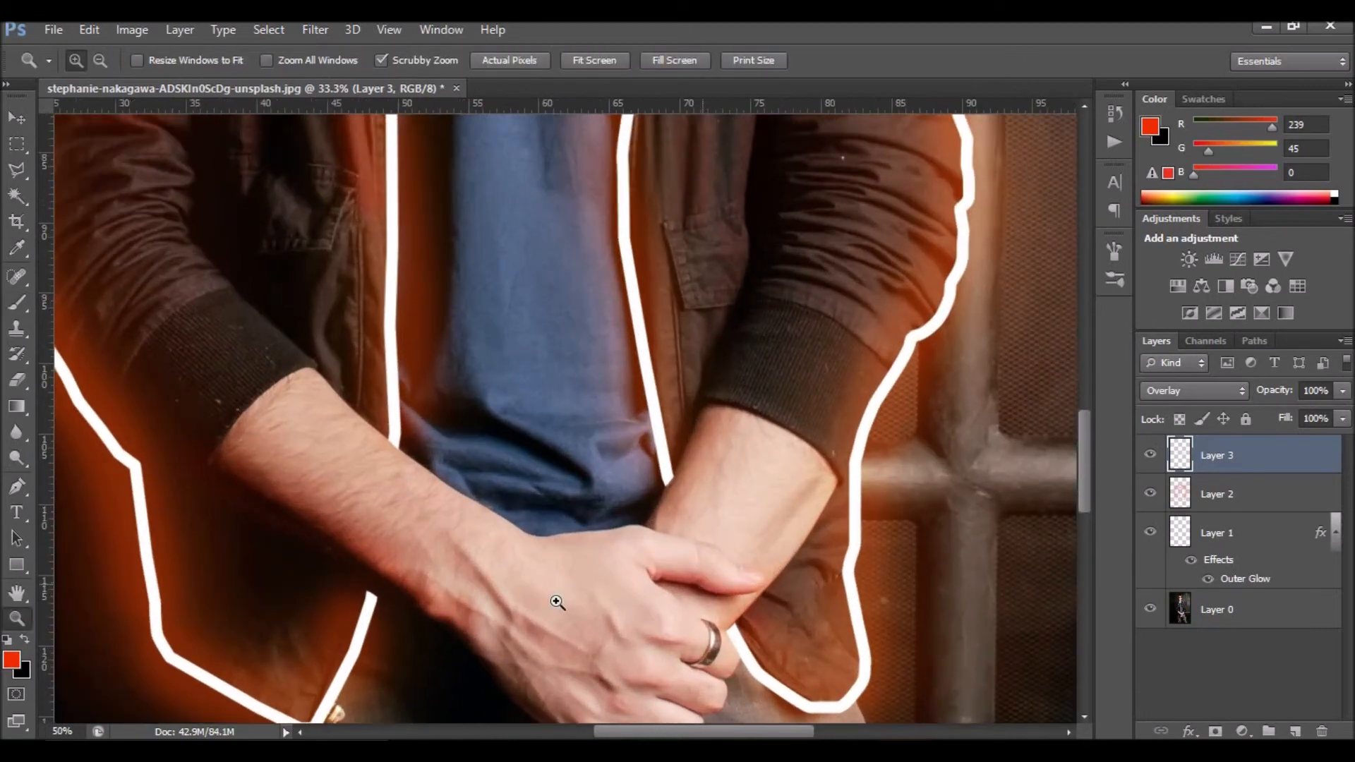
click(17, 303)
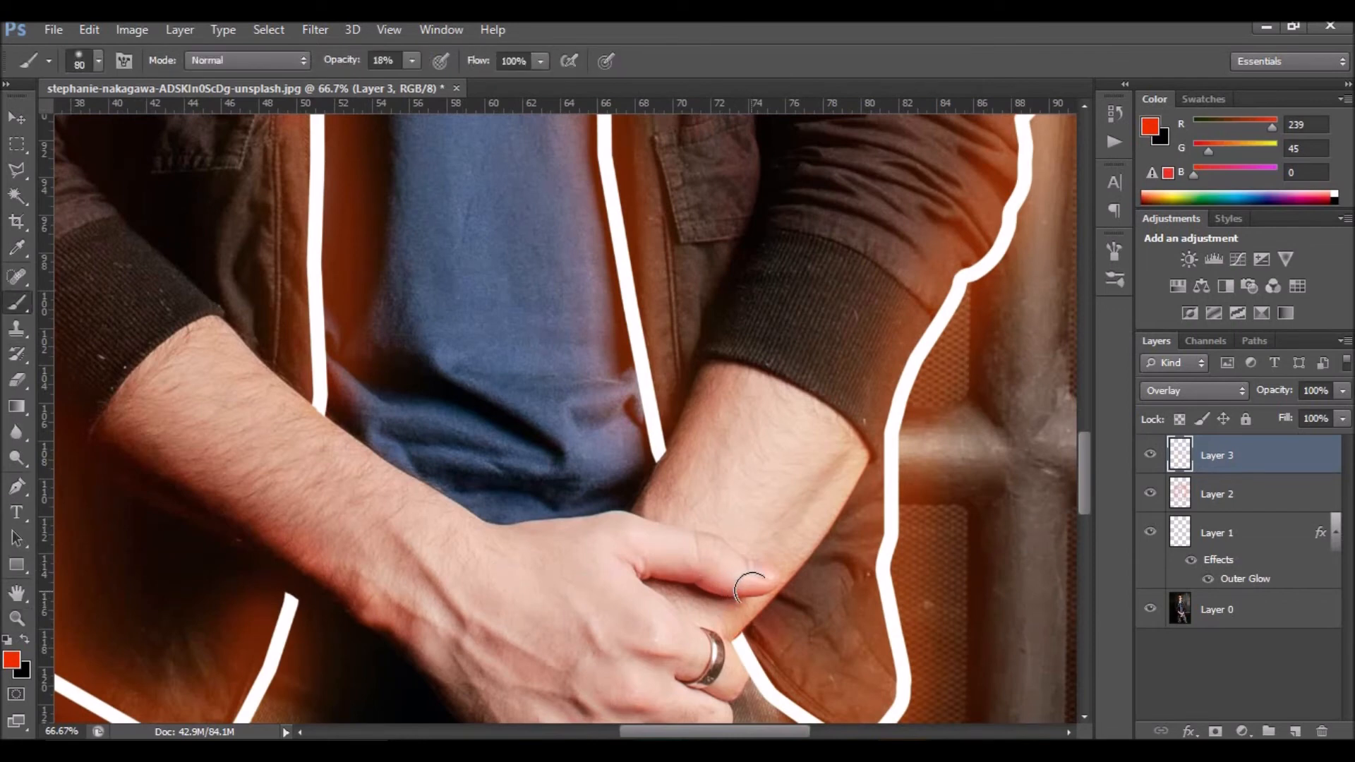
key(bracketleft)
mouse_move(528, 583)
mouse_down()
mouse_move(578, 357)
mouse_move(599, 347)
mouse_up()
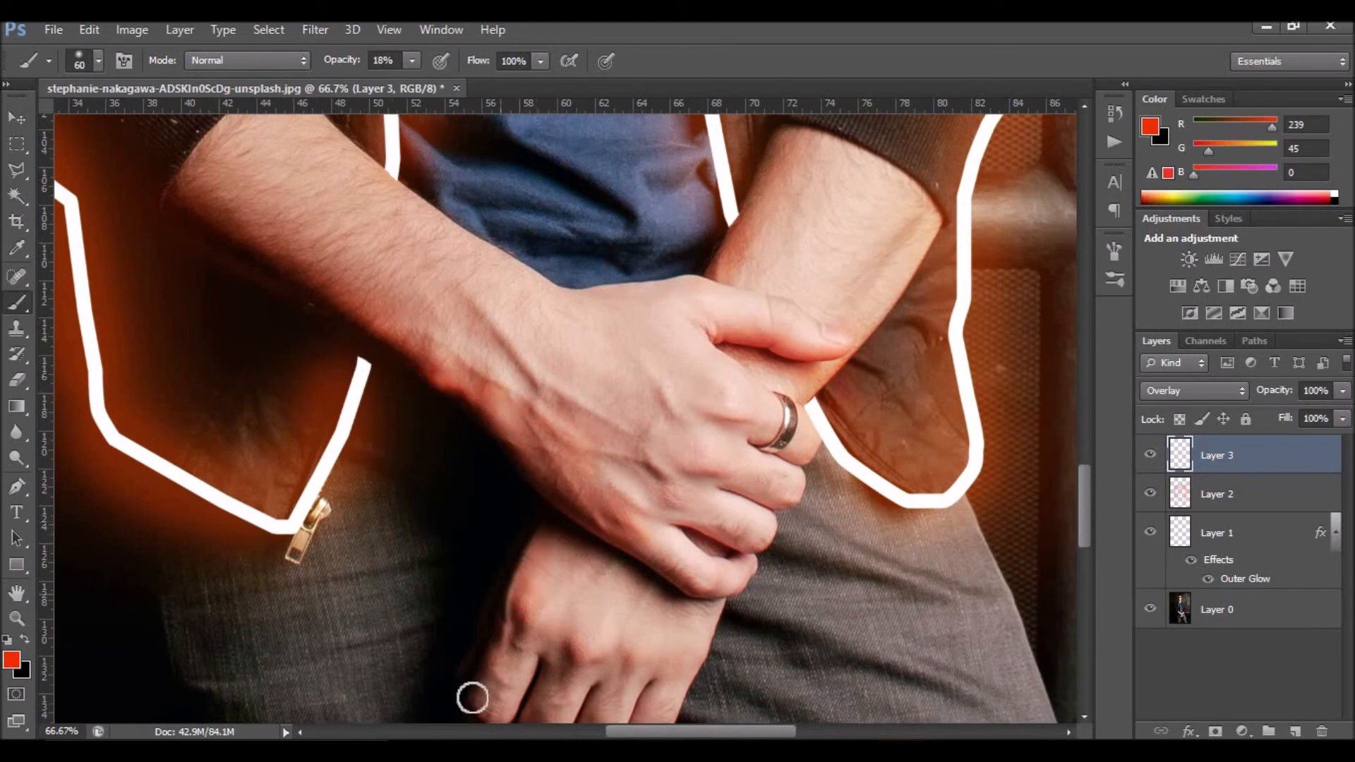
drag(502, 560, 529, 394)
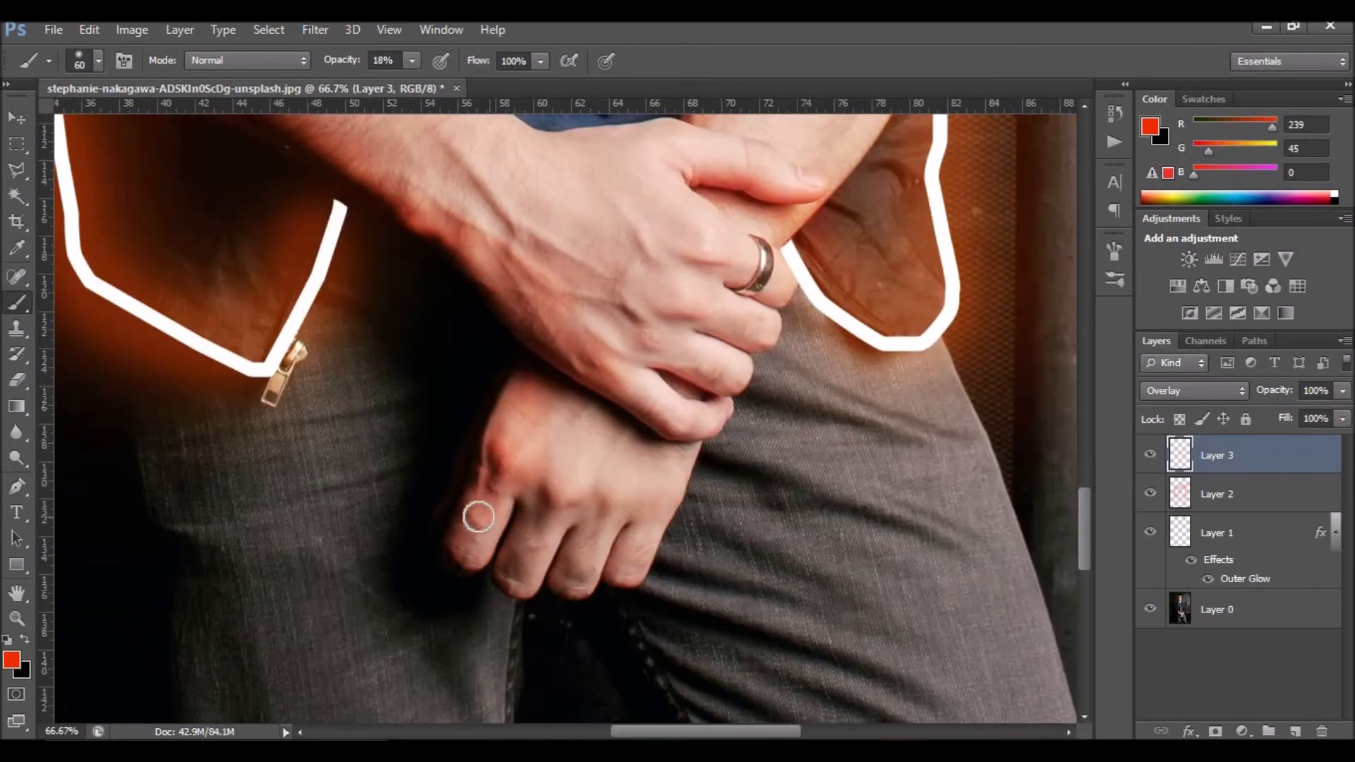
key(x)
right_click(391, 373)
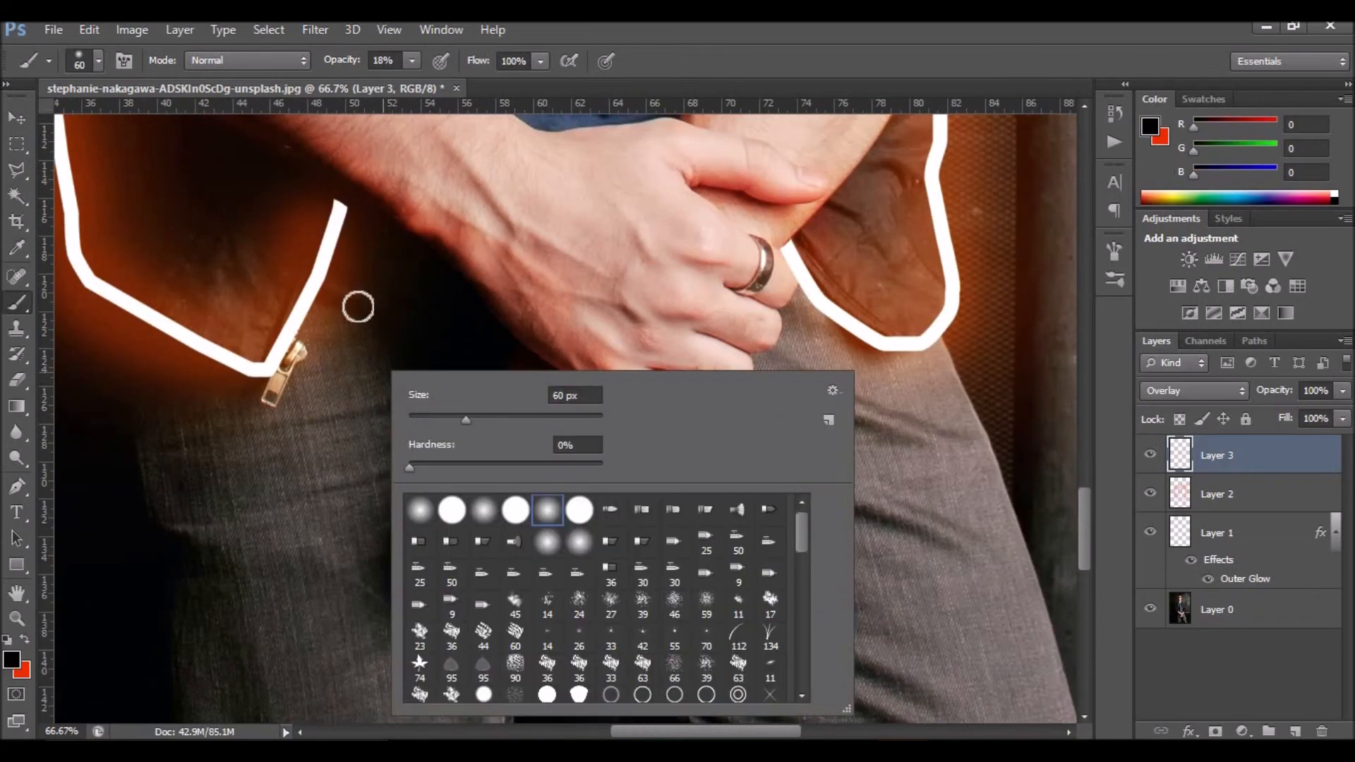
key(Escape)
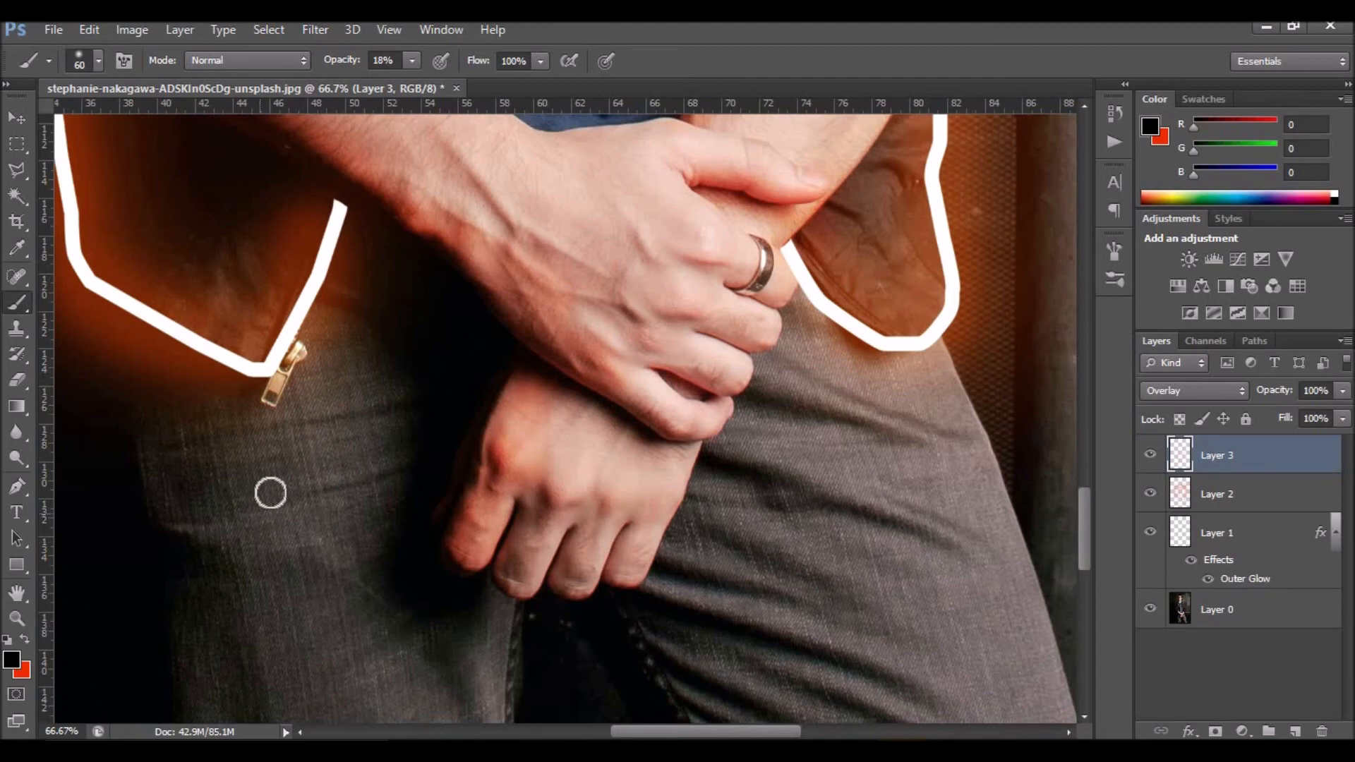
Step: Restore red-orange as the foreground colour and paint reflected light on the man's jaw and neck with the 60 px Brush
key(z)
right_click(358, 418)
click(380, 439)
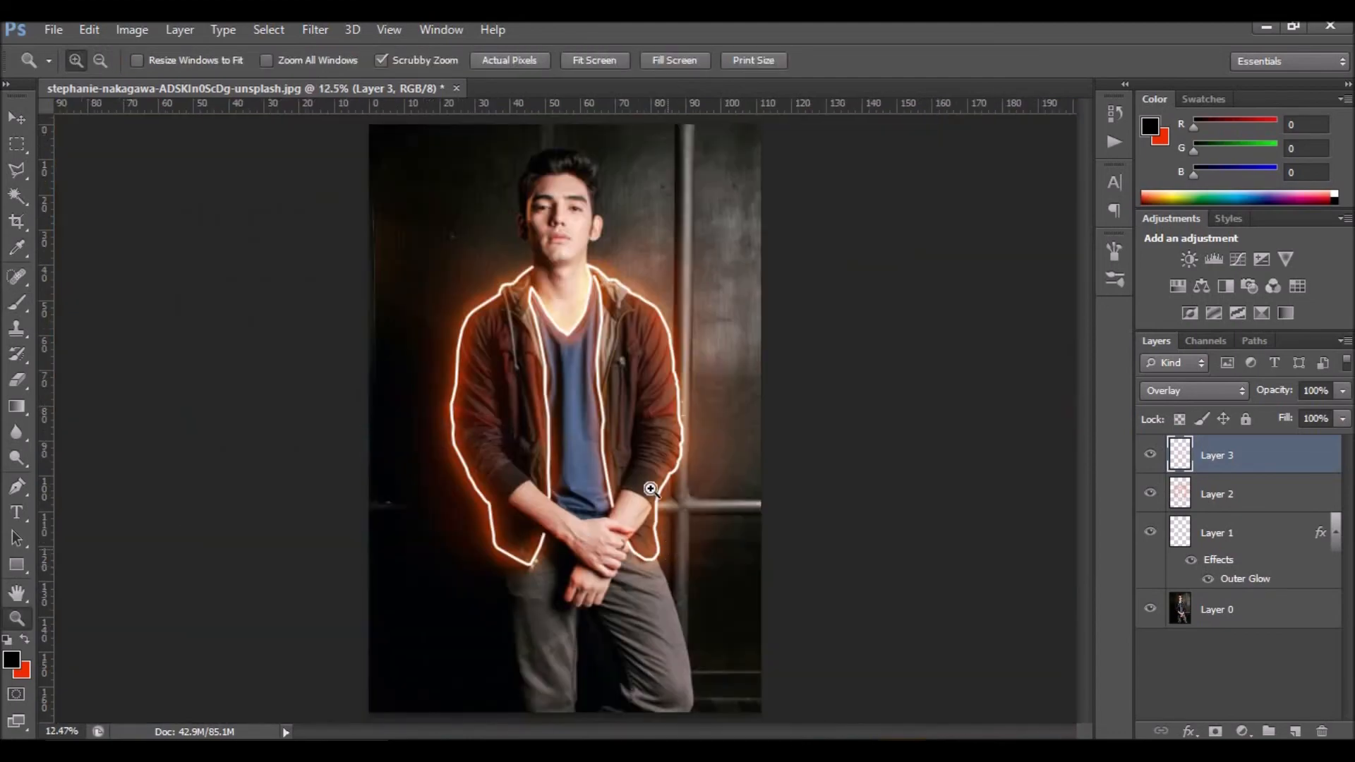
click(576, 219)
click(578, 248)
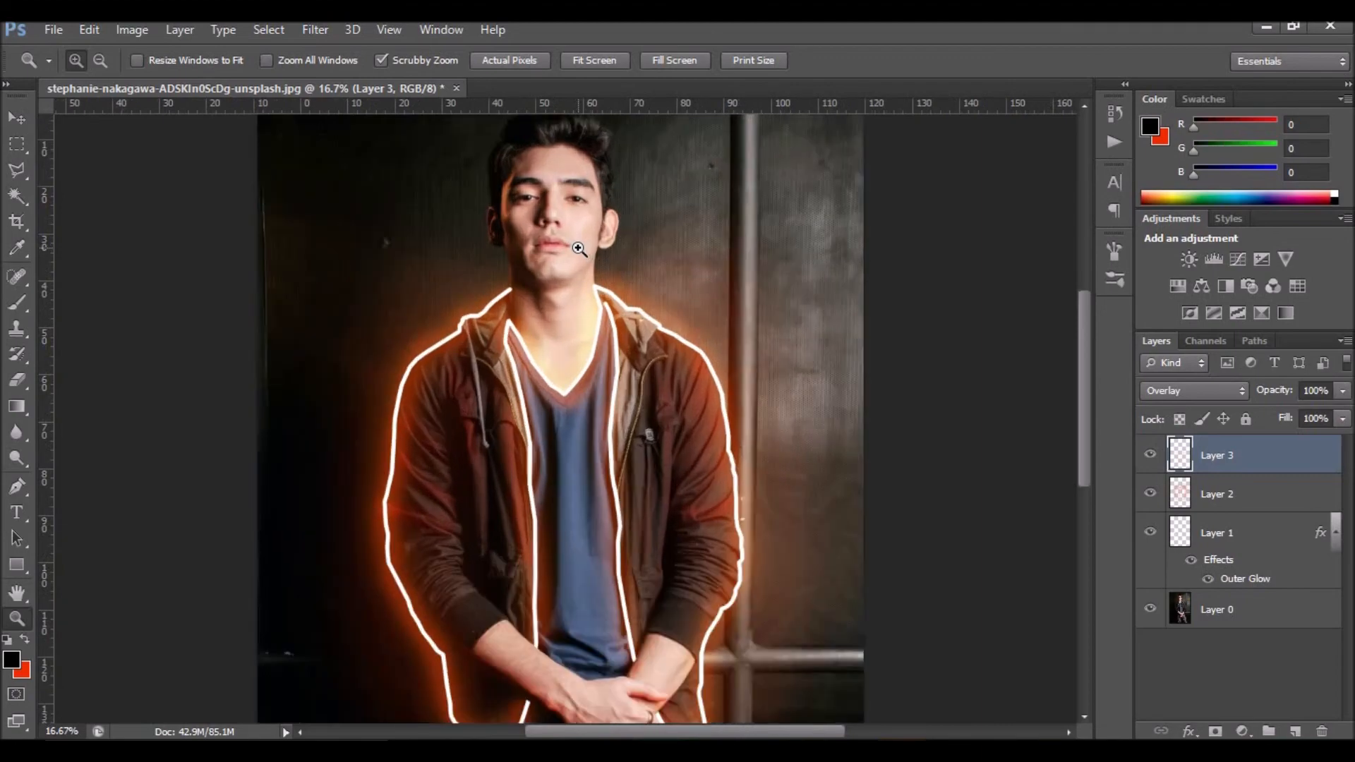
click(517, 178)
scroll(490, 185, up, 1)
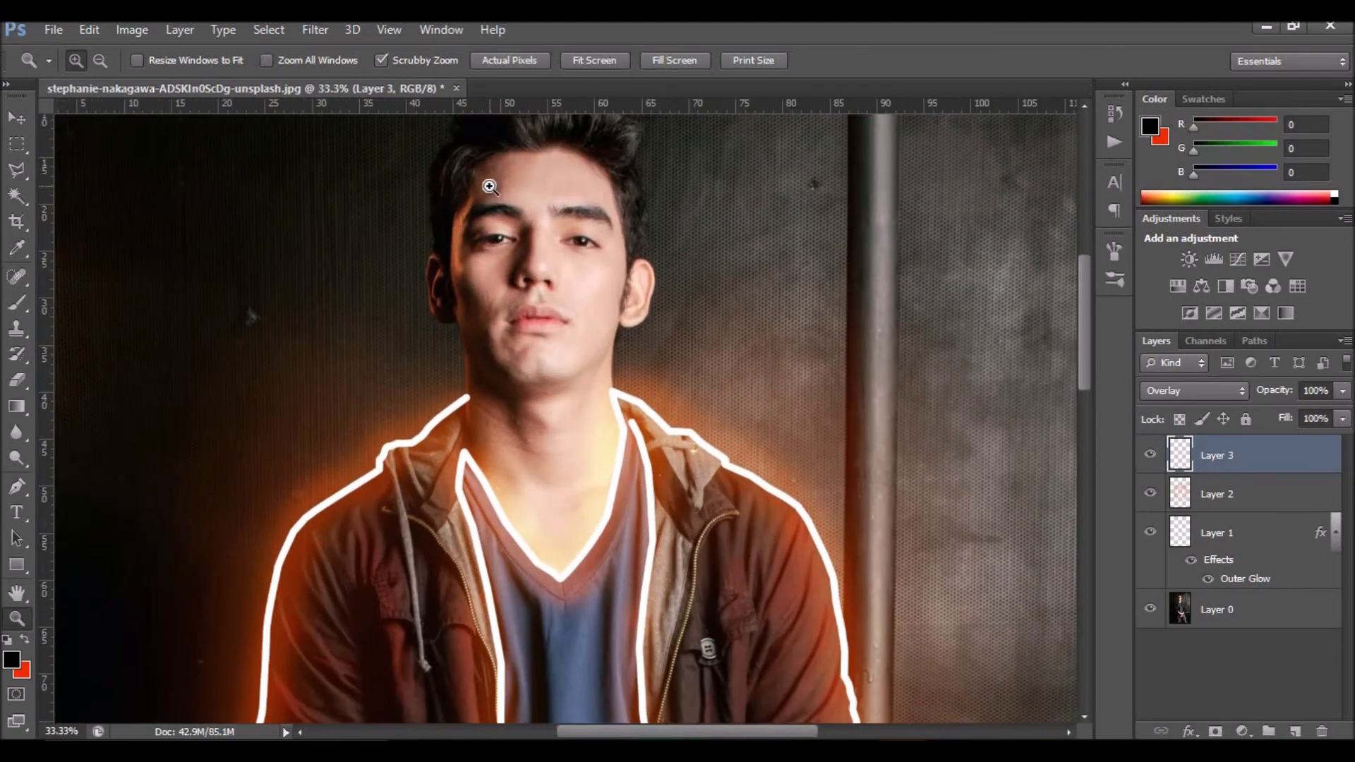
click(500, 210)
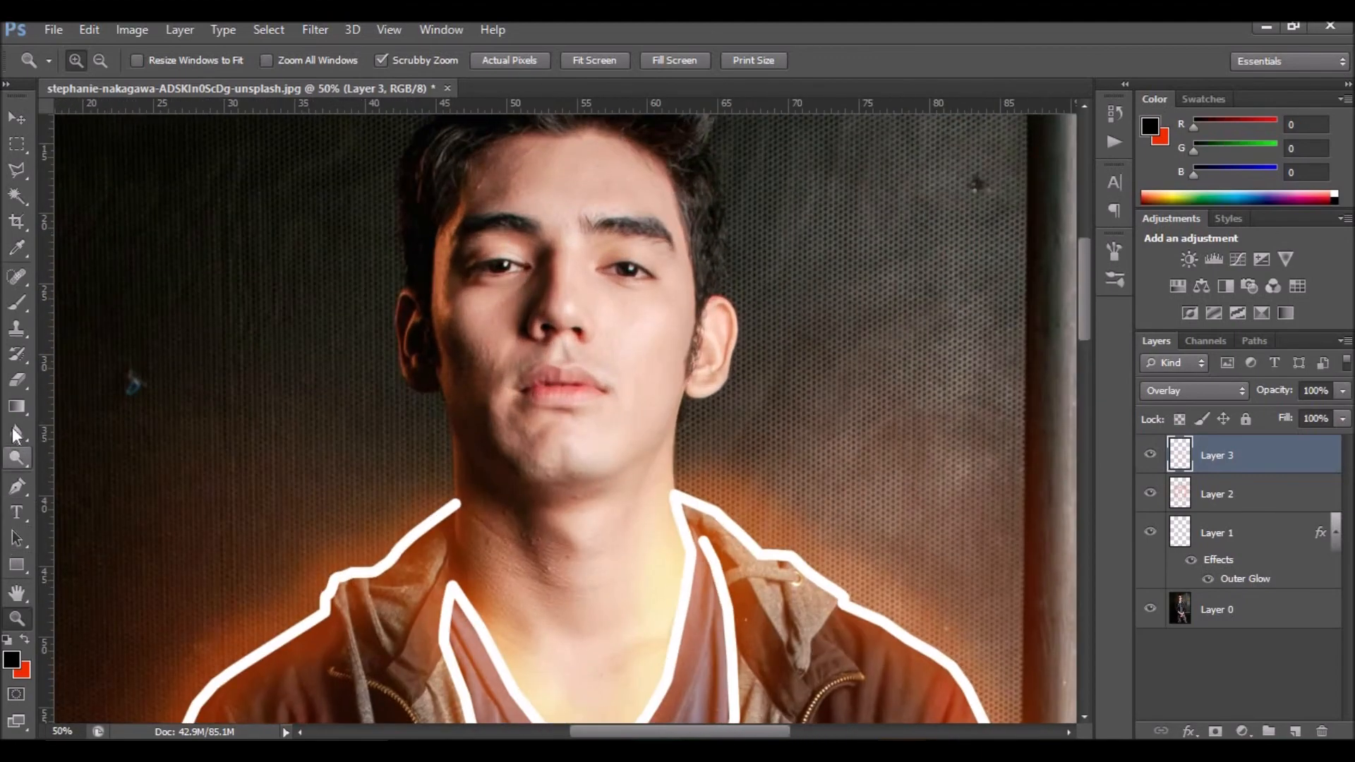
click(16, 304)
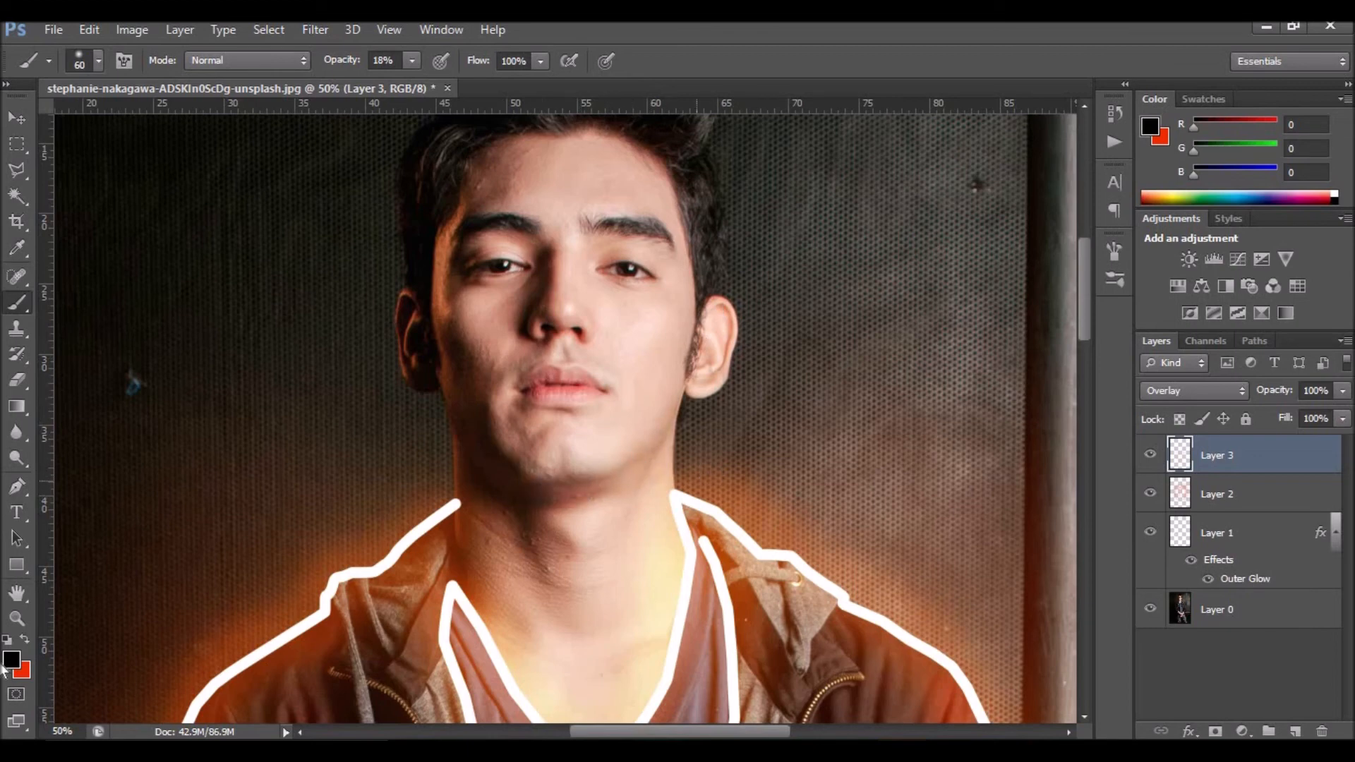
click(22, 644)
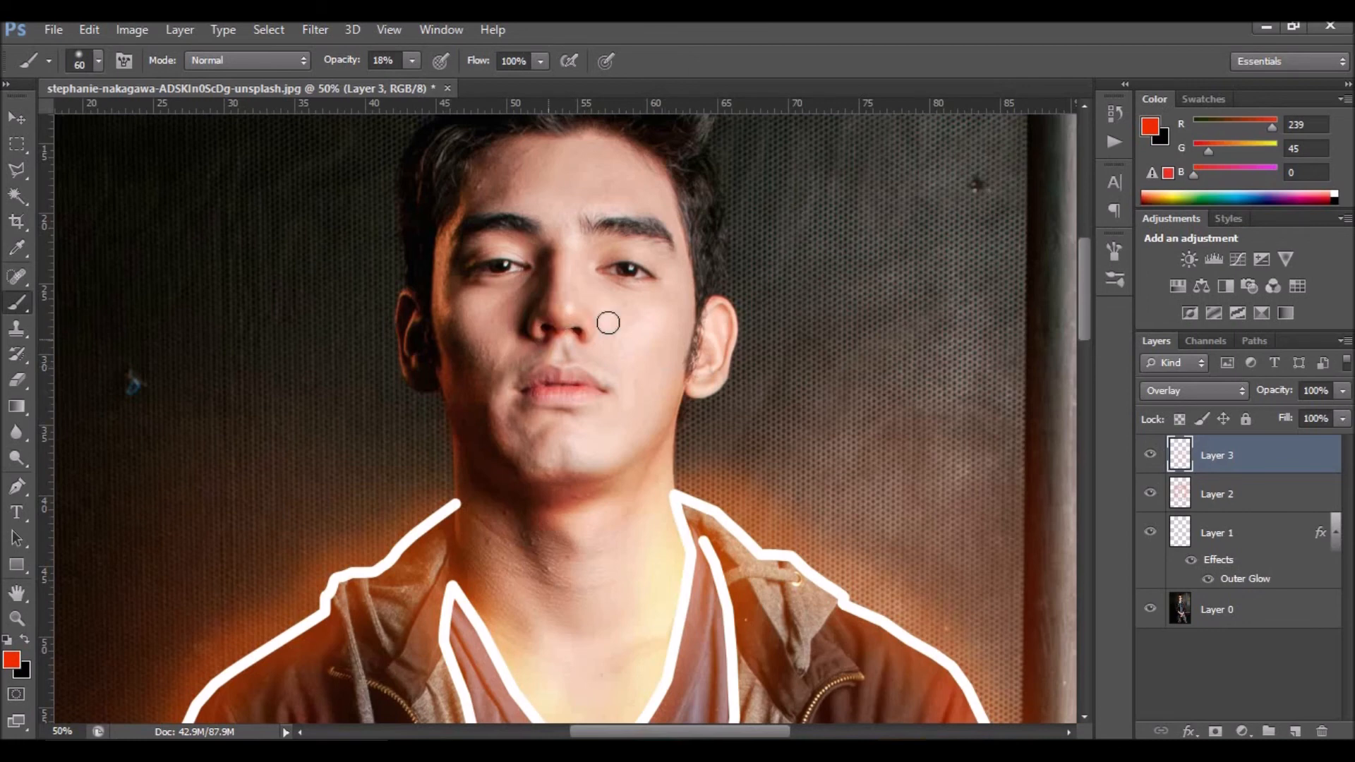
Step: Enlarge the Brush to 125 px and up to 175 px, and strengthen the red-orange light on the neck and lower face
key(bracketright)
key(bracketright)
key(bracketright)
key(bracketright)
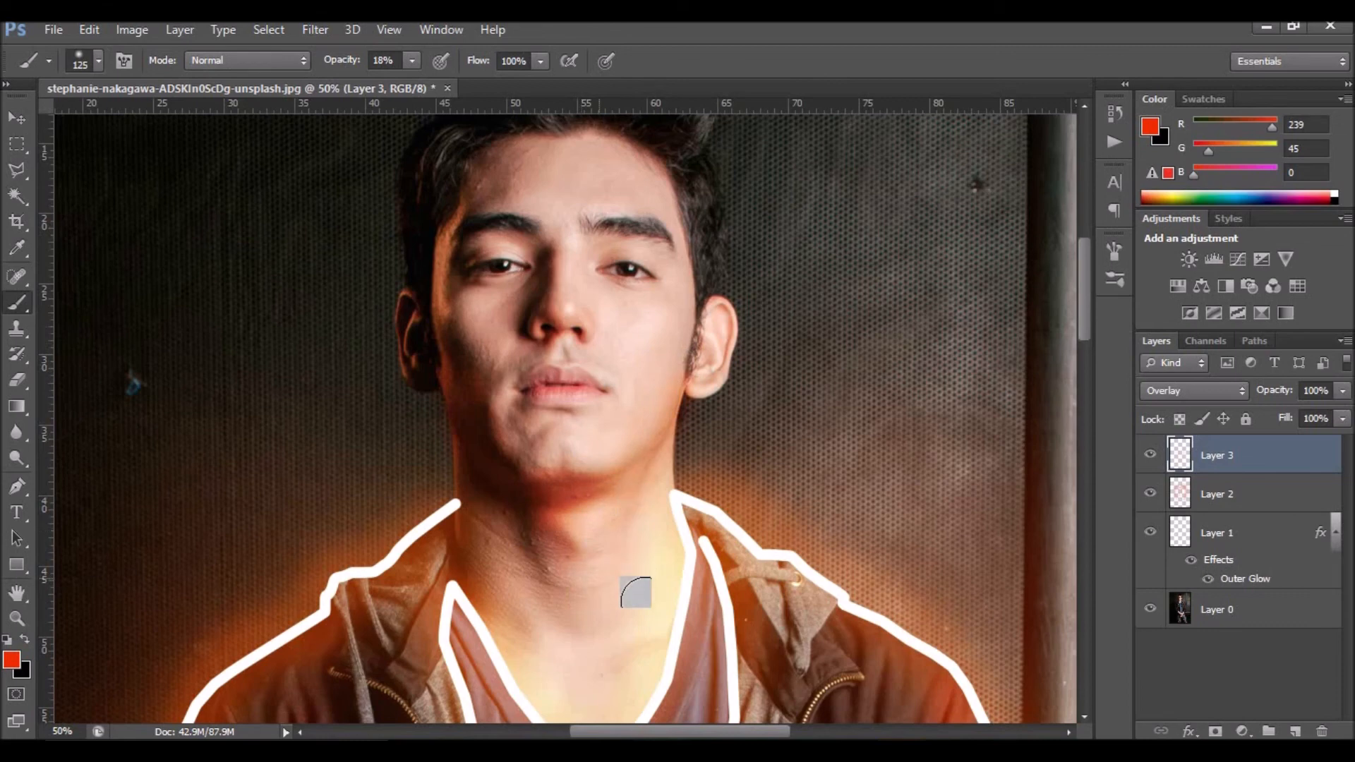
key(bracketright)
key(bracketright)
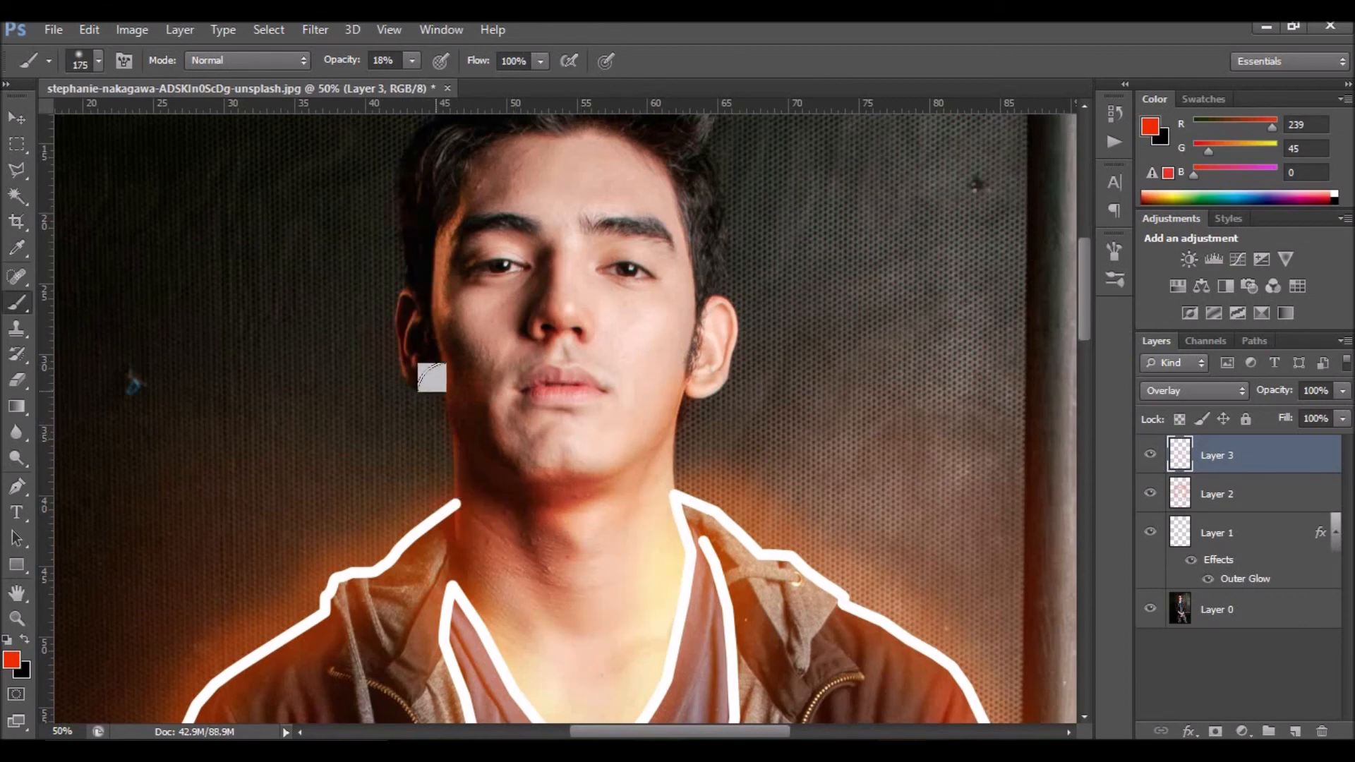
Step: Add a Levels adjustment layer directly above the photo layer and set its black input level to 20
key(z)
right_click(455, 372)
click(469, 386)
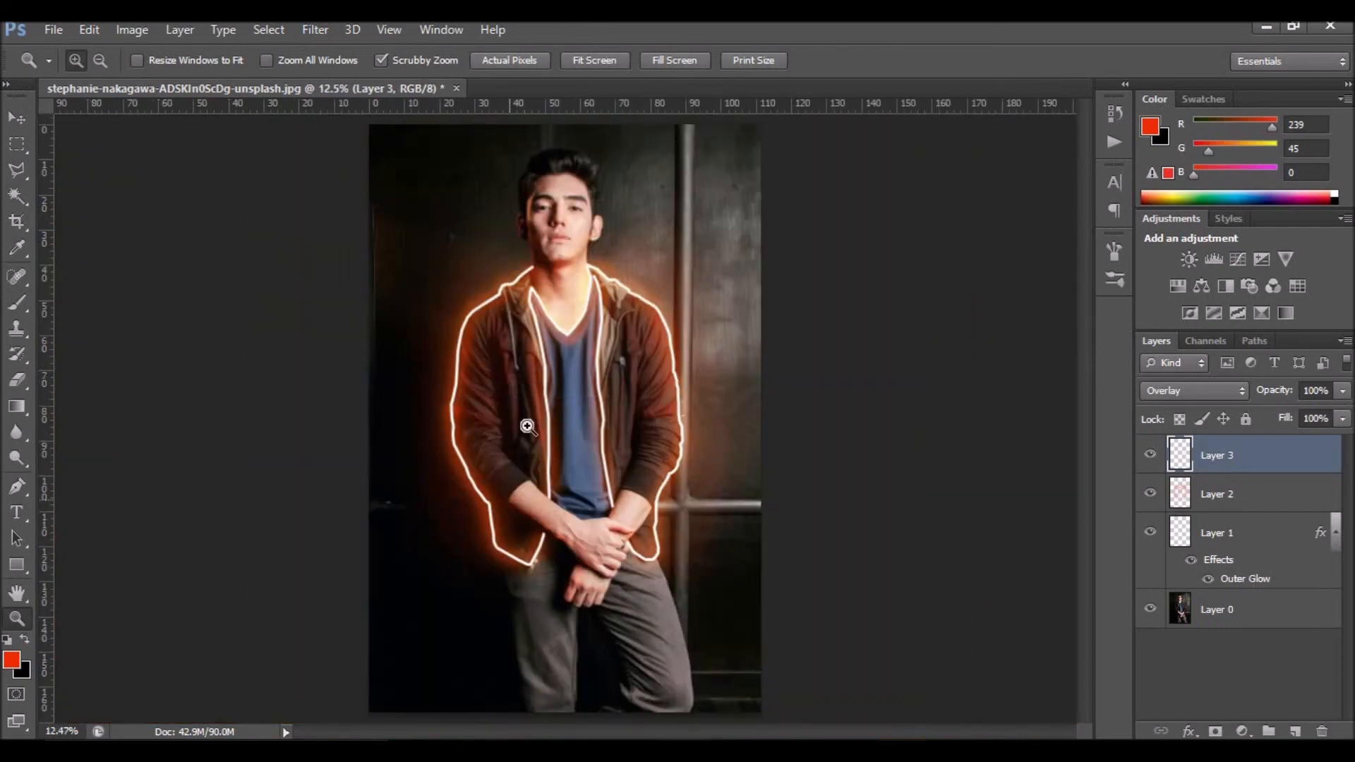
click(1253, 612)
click(1242, 732)
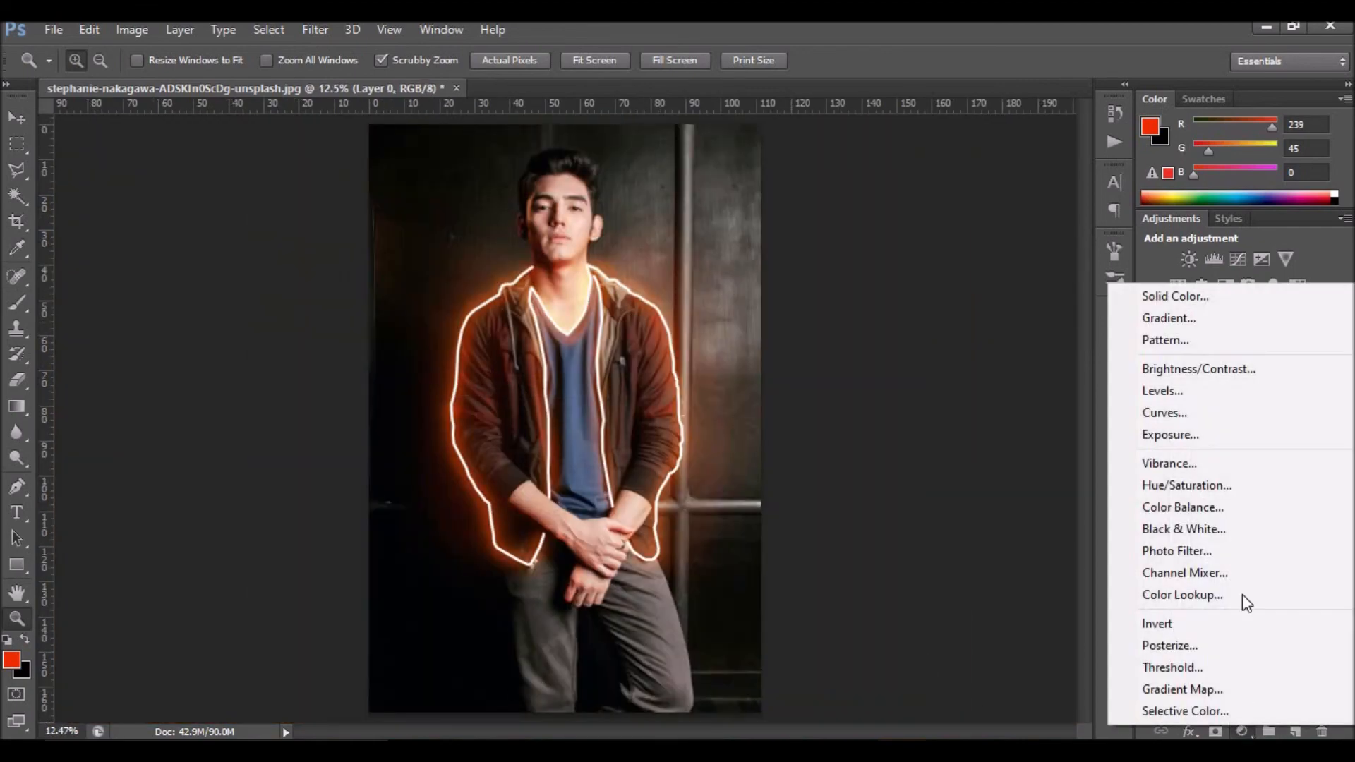
click(1179, 392)
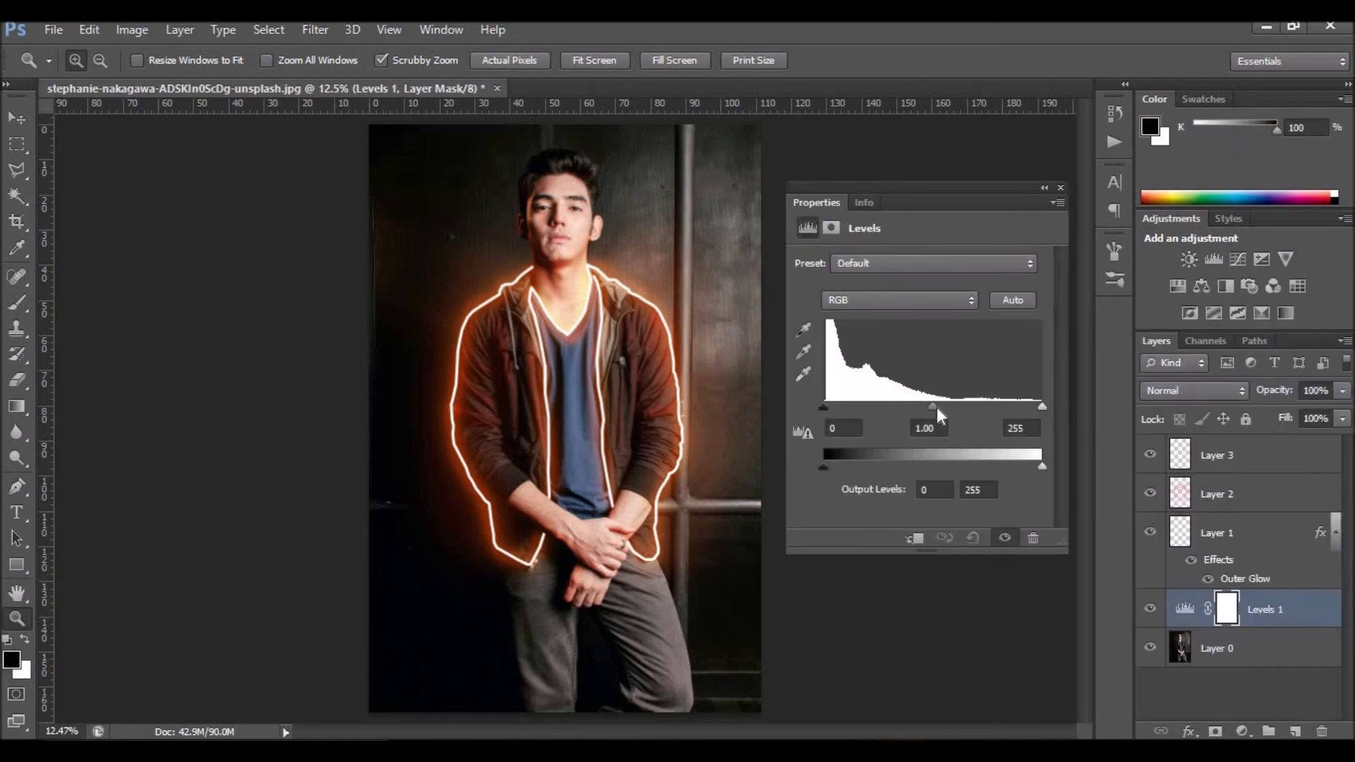
drag(824, 407, 839, 405)
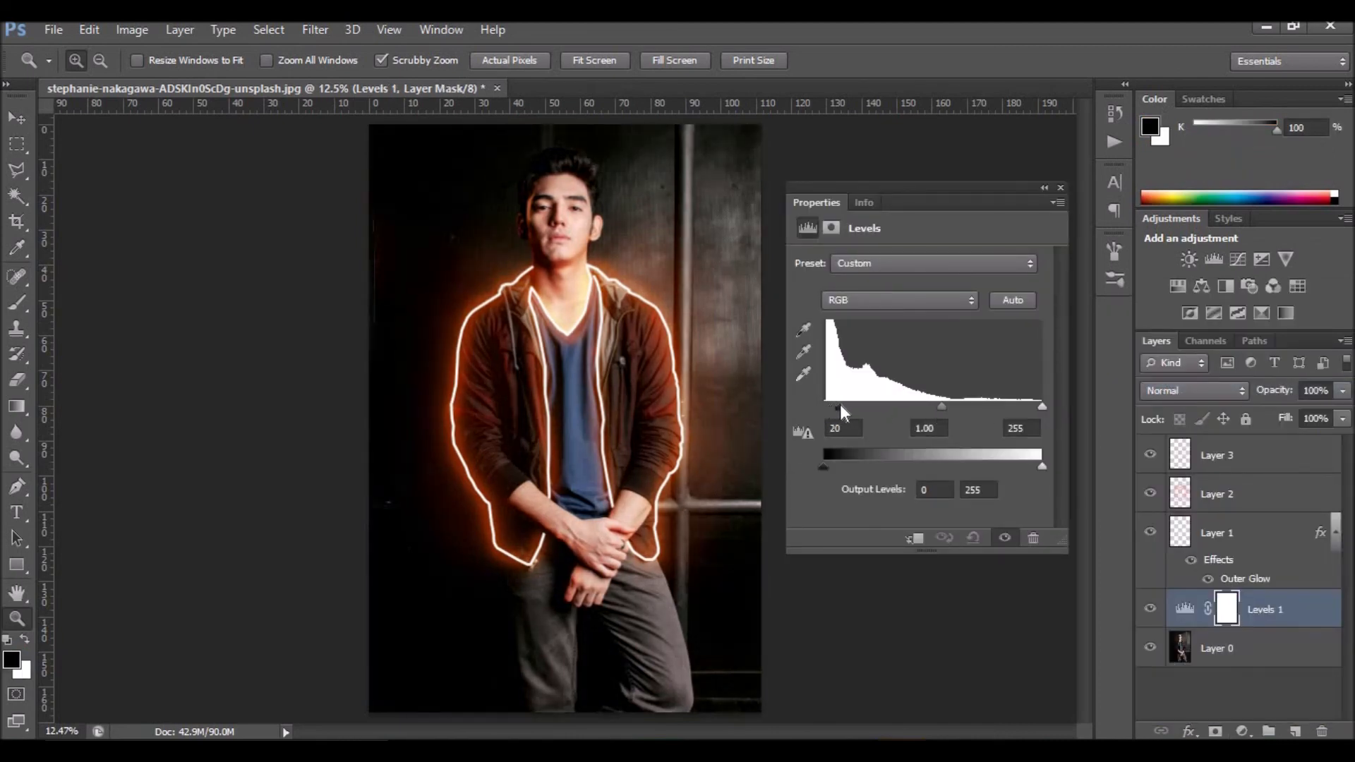